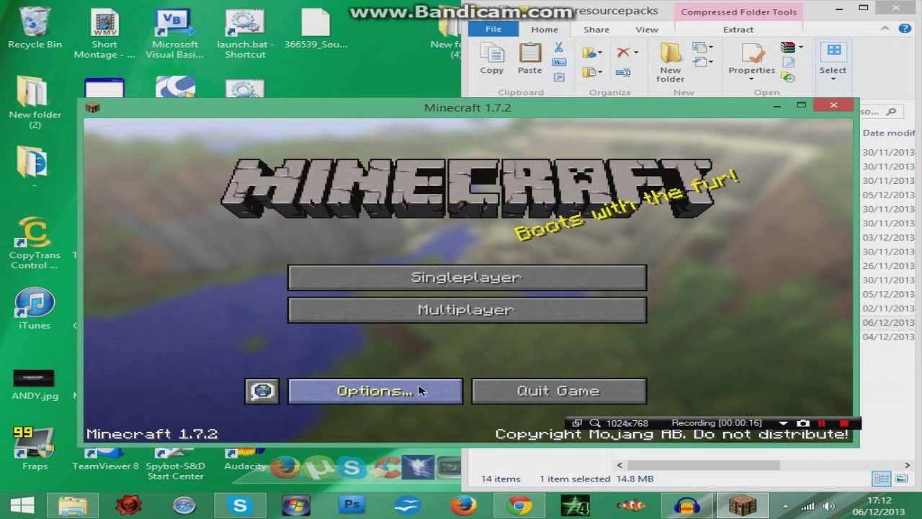
Check which resource packs are selected in the game options and return to the title screen.
click(389, 391)
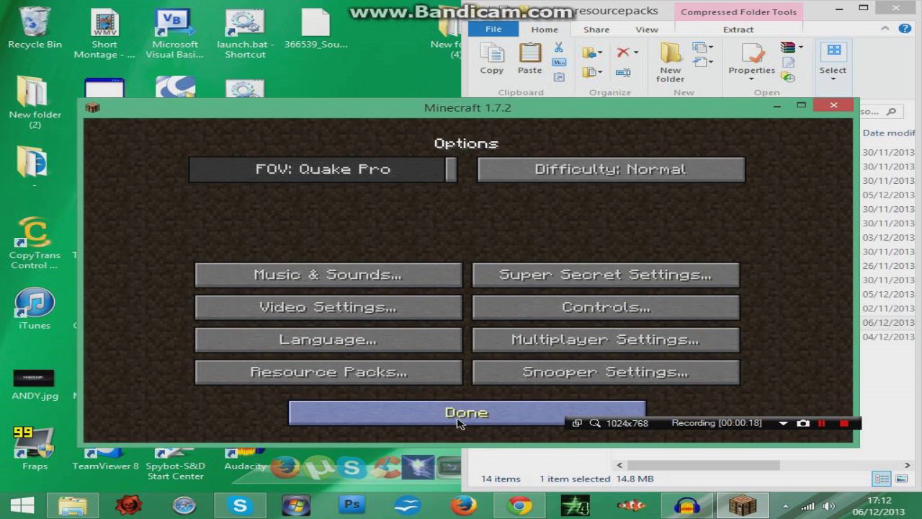
click(459, 424)
click(419, 387)
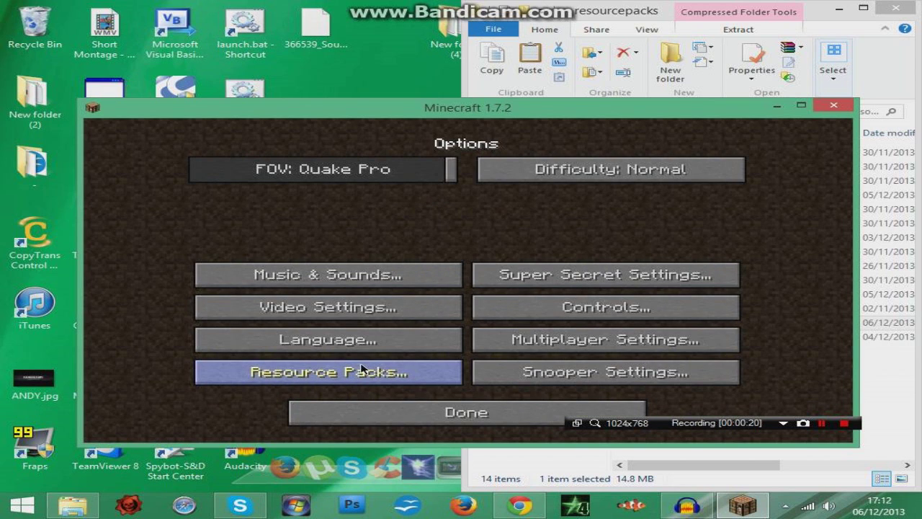
click(353, 377)
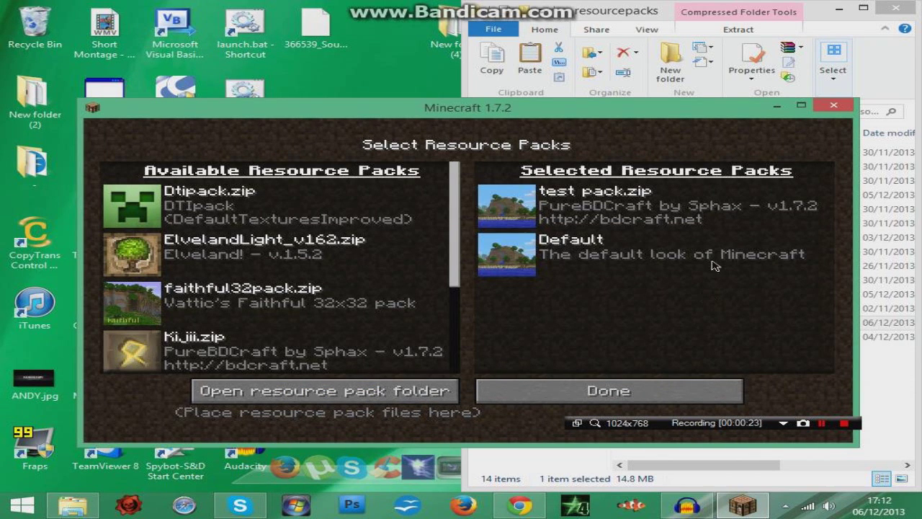
mouse_move(636, 198)
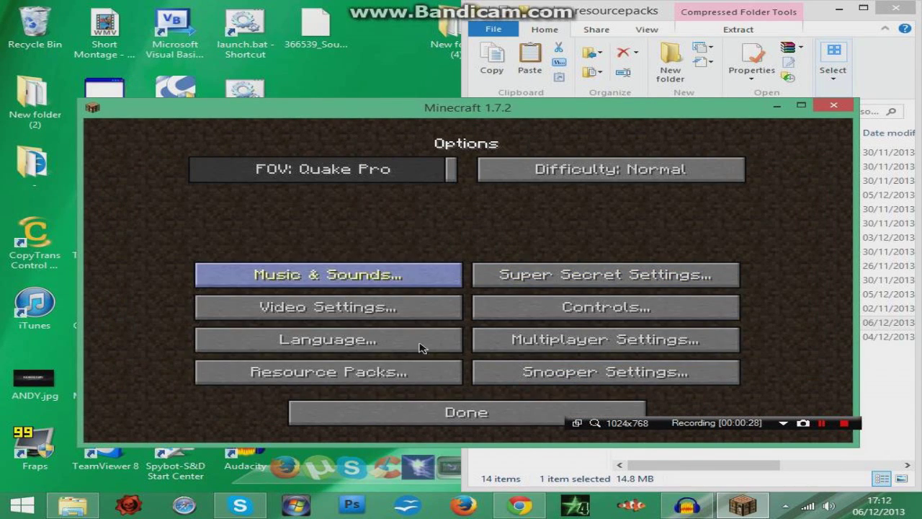
click(424, 417)
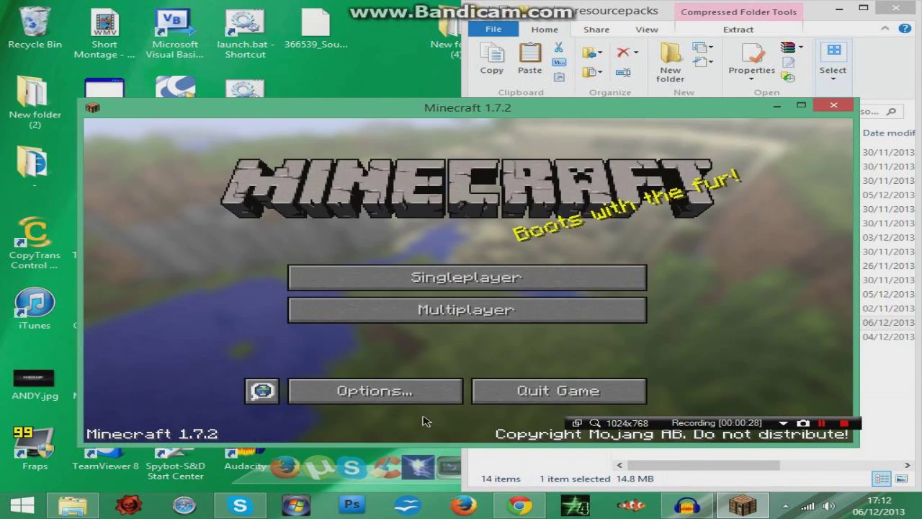
Load the first saved singleplayer world and eject the music disc from the jukebox.
click(464, 275)
double_click(345, 184)
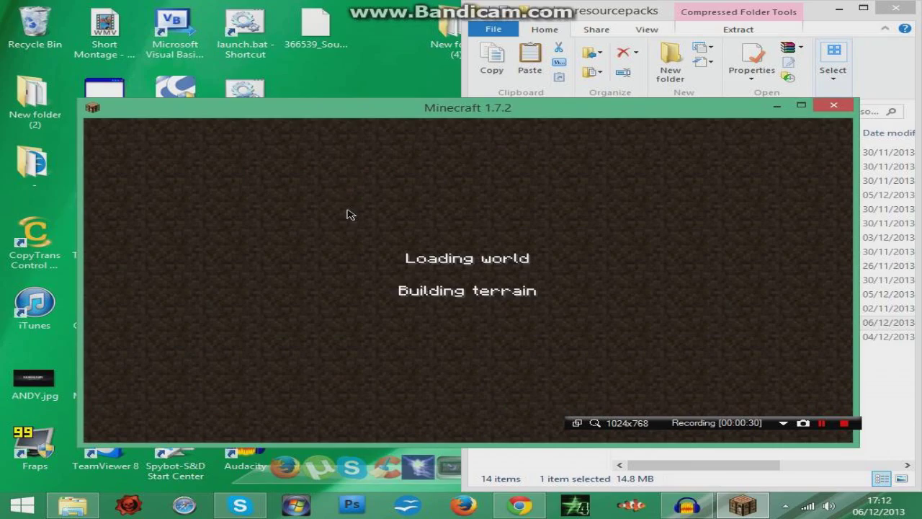
scroll(468, 280, up, 2)
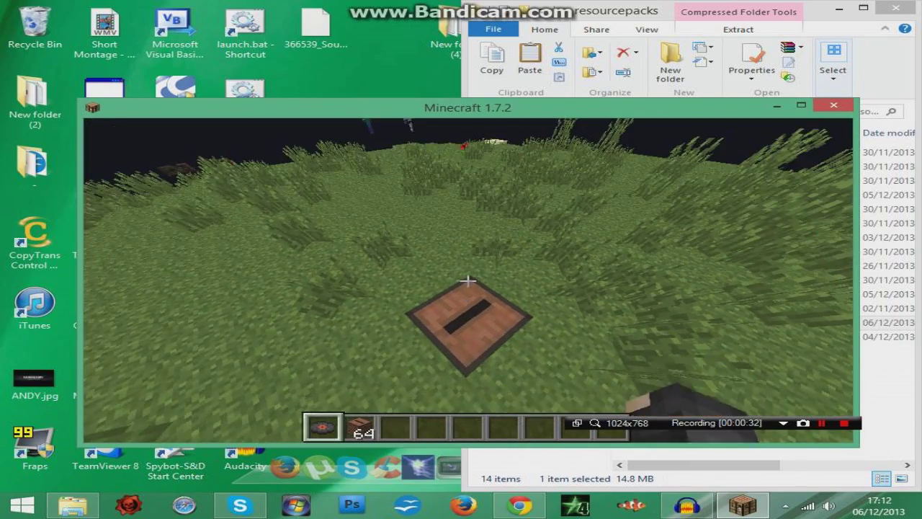
scroll(468, 280, down, 2)
right_click(468, 280)
scroll(468, 280, up, 2)
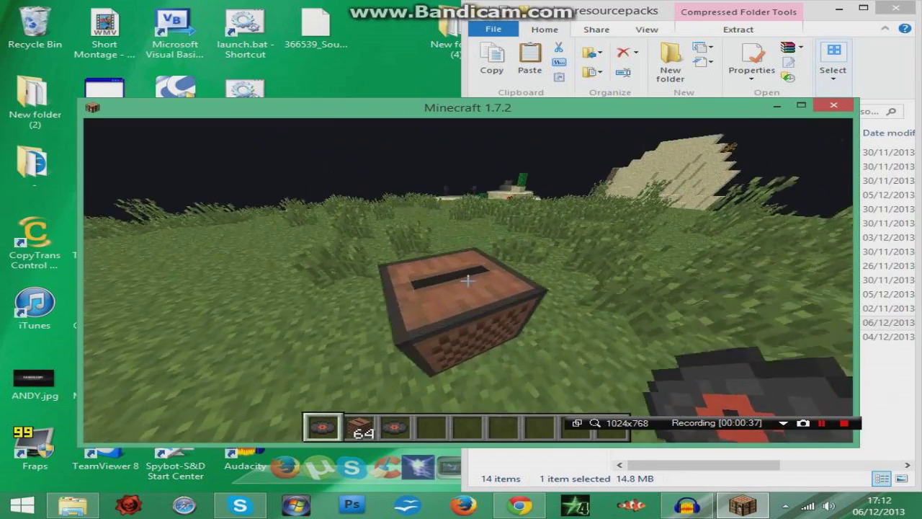
Play the music disc in the jukebox and walk around the block with an empty hand to listen.
key(3)
key(4)
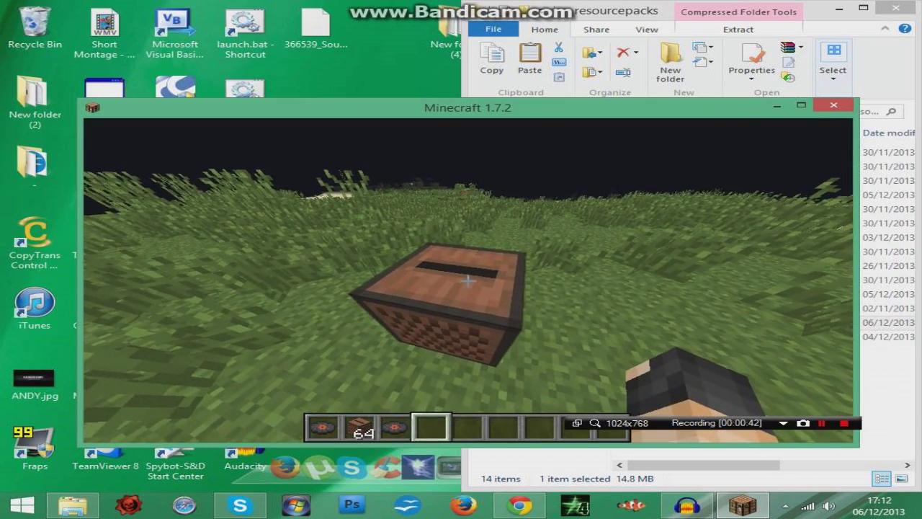
key(d)
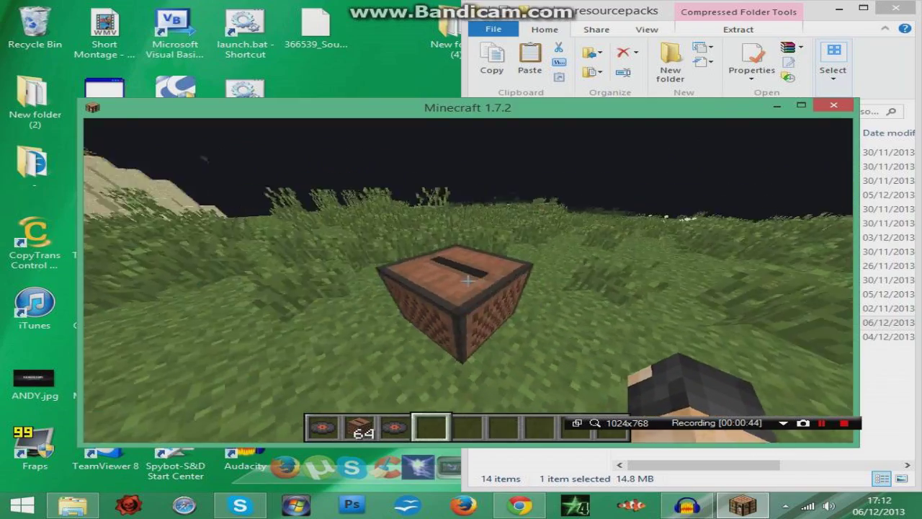
key(a)
key(a)
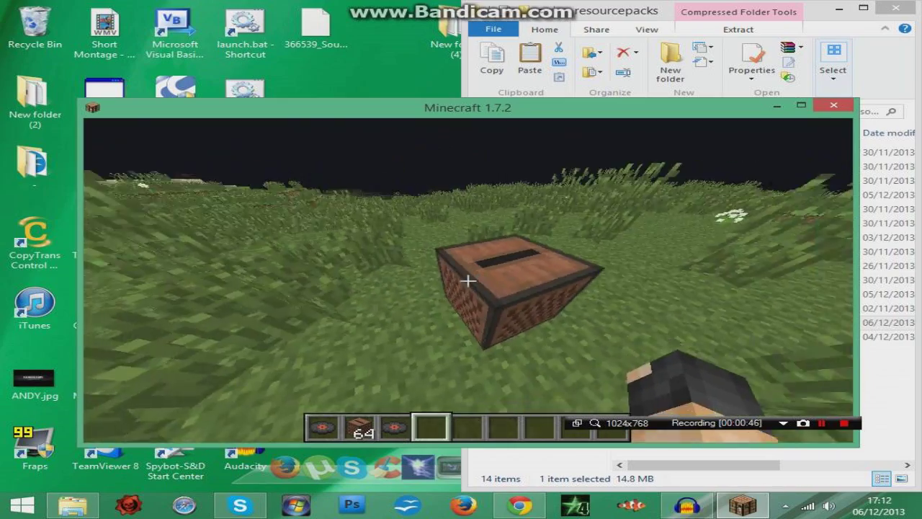
key(w)
key(d)
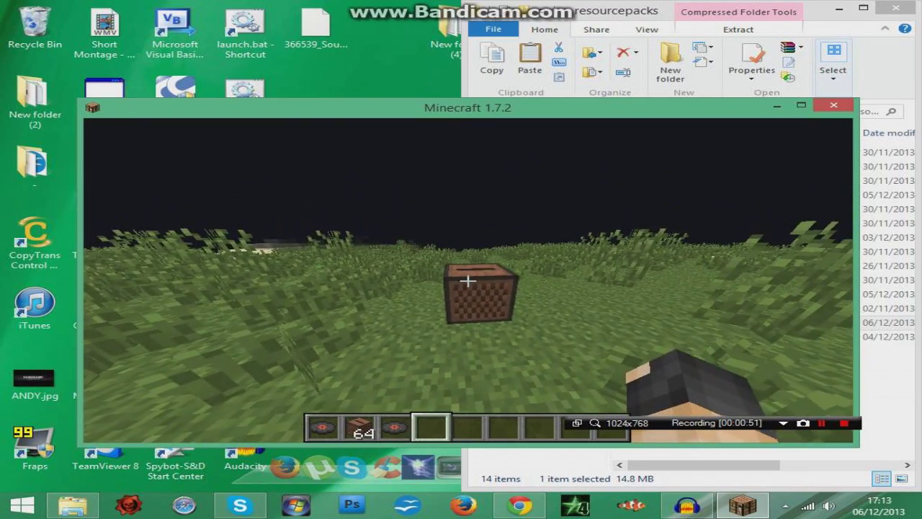
Check the title of the music disc in the inventory and return to the world with an empty hand.
key(3)
key(e)
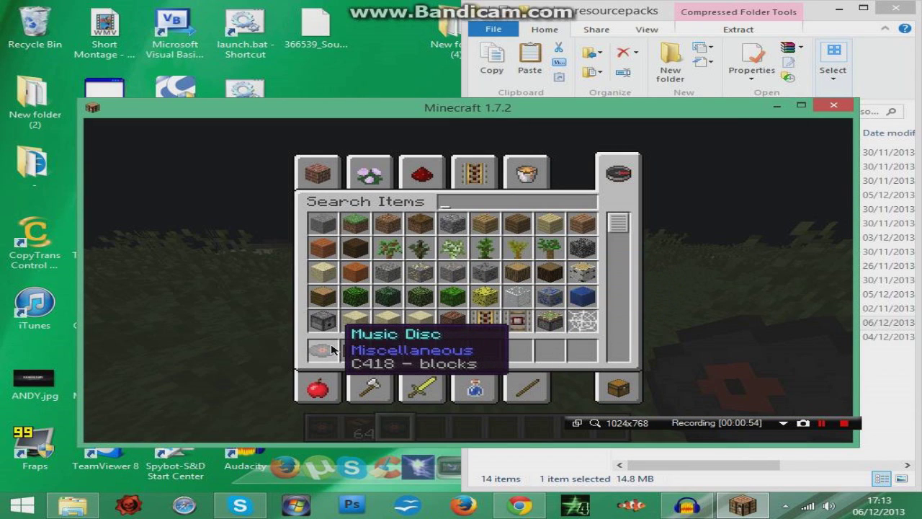
key(e)
key(4)
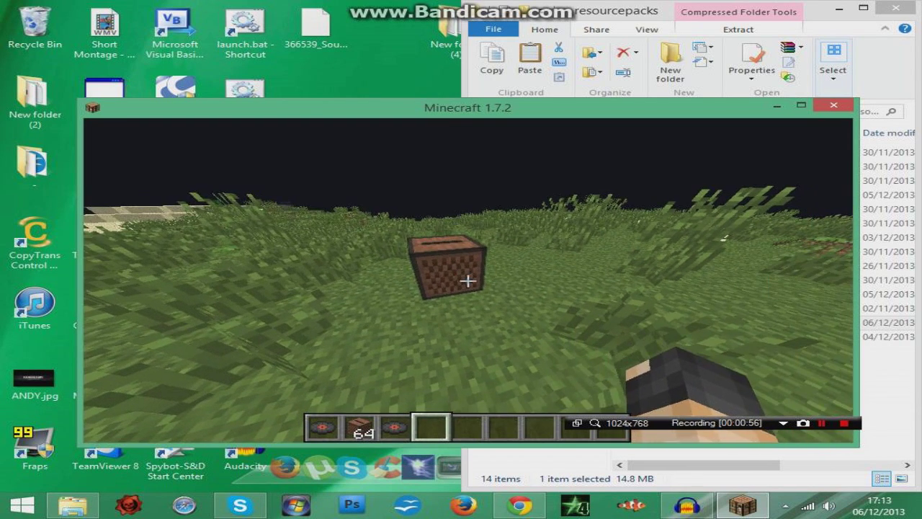
Move back up to the jukebox, eject the playing music disc and collect it.
key(F5)
key(F5)
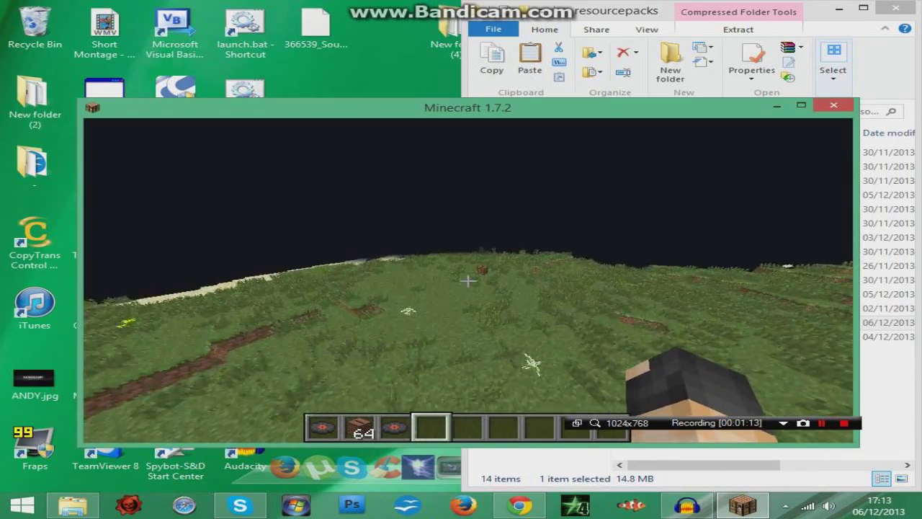
key(w)
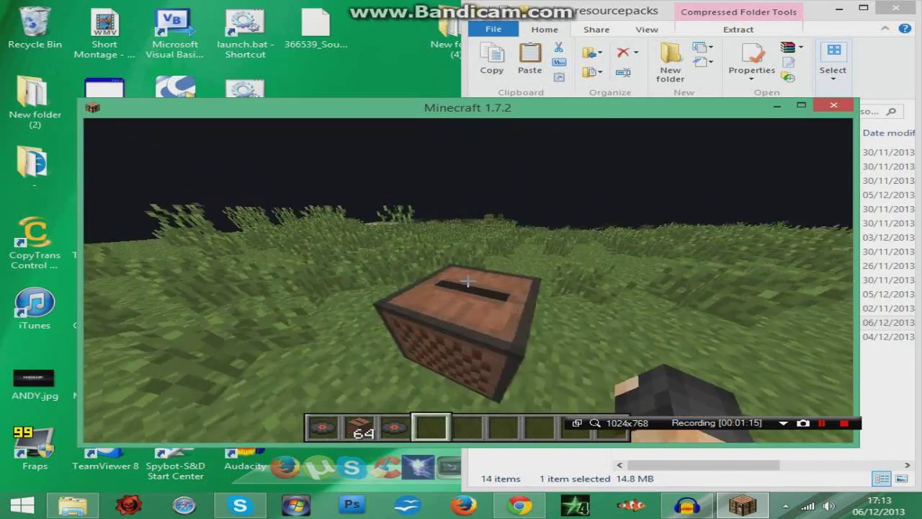
key(s)
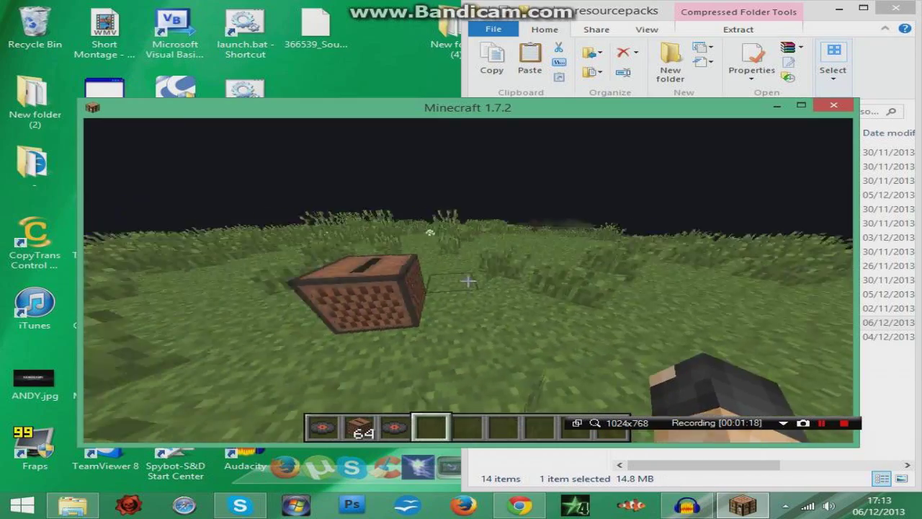
key(a)
right_click(468, 281)
key(w)
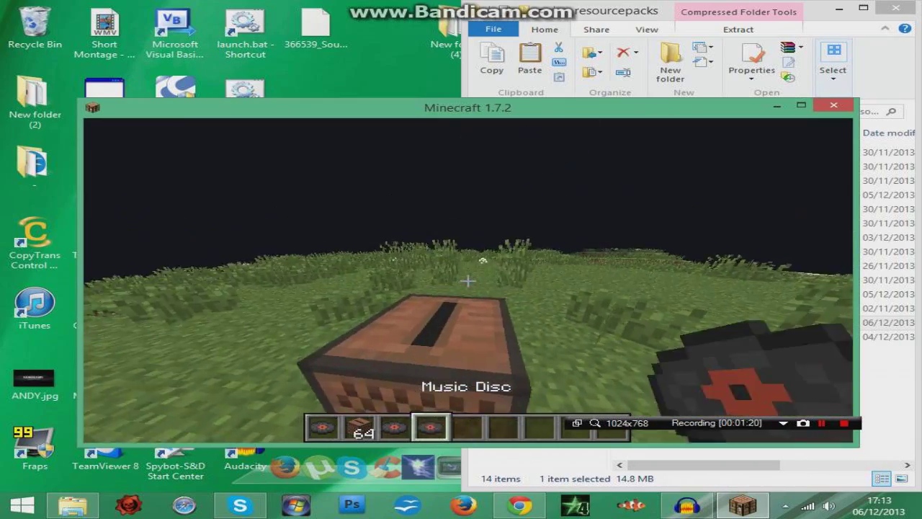
scroll(468, 281, down, 1)
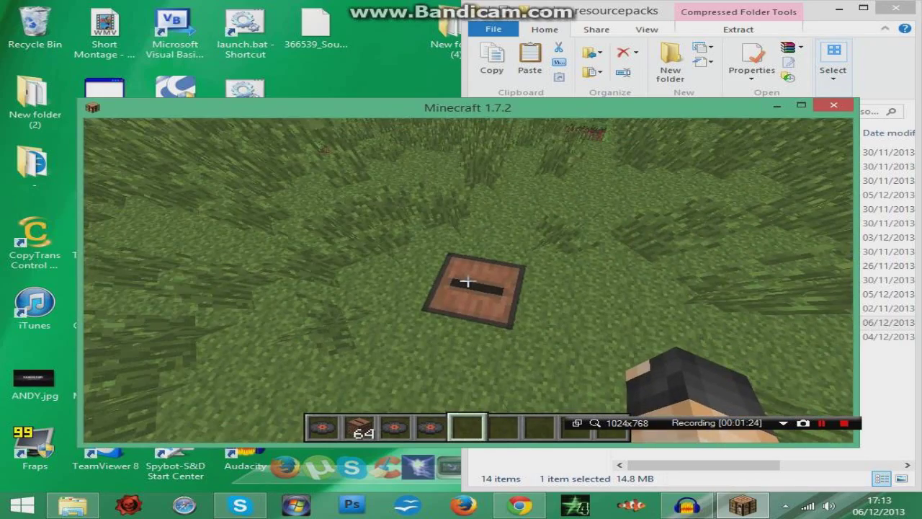
key(e)
key(e)
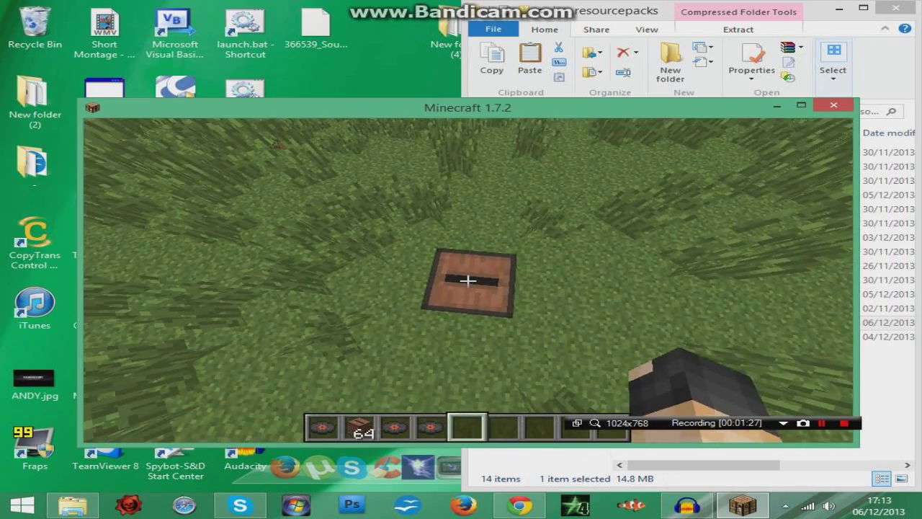
scroll(468, 281, up, 1)
scroll(468, 281, down, 1)
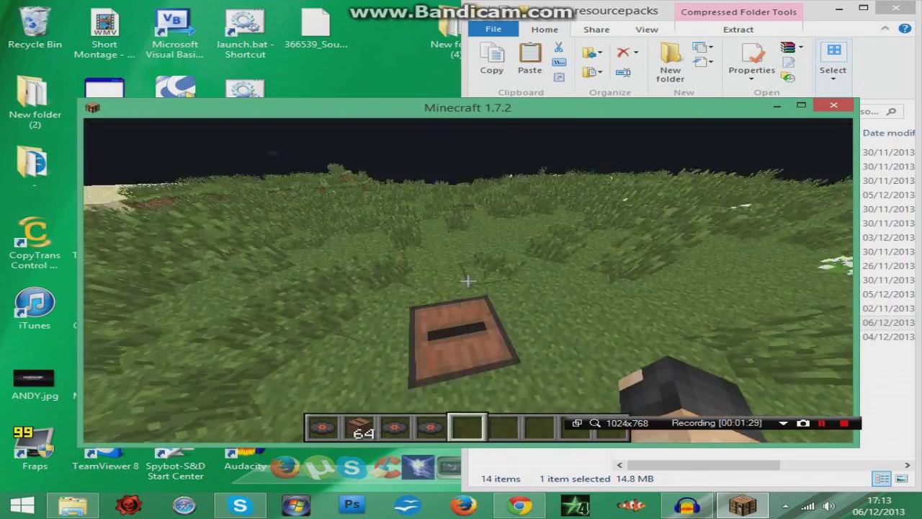
Save the world, return to the title screen and quit the game.
key(Escape)
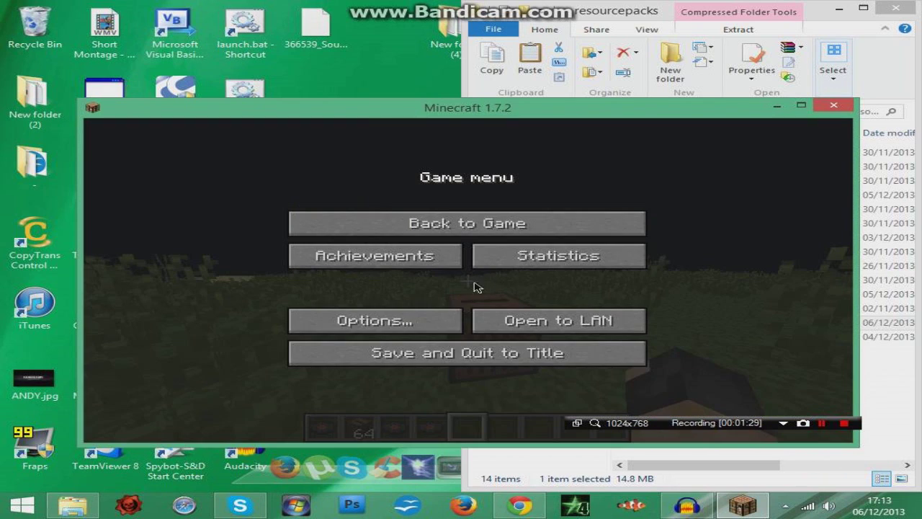
click(462, 356)
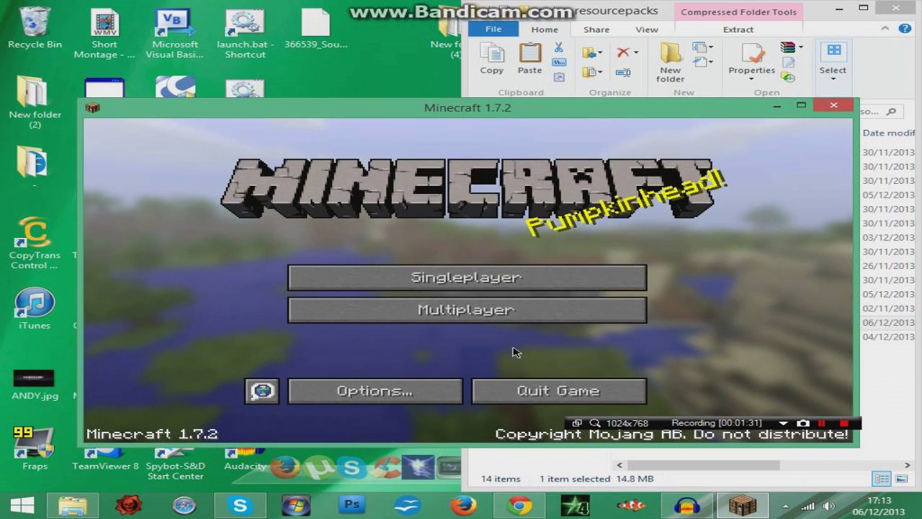
click(568, 394)
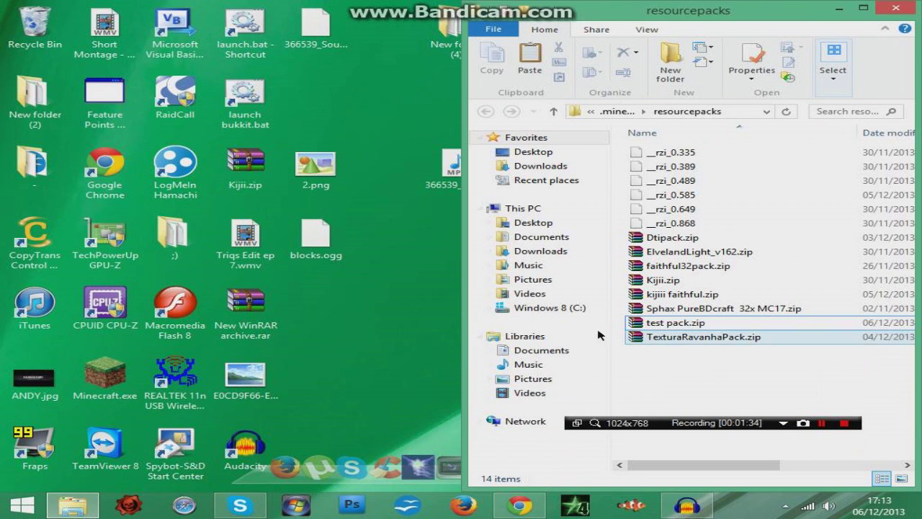
Switch to Chrome, search Google UK for winrar in a new tab, and close that tab.
click(519, 506)
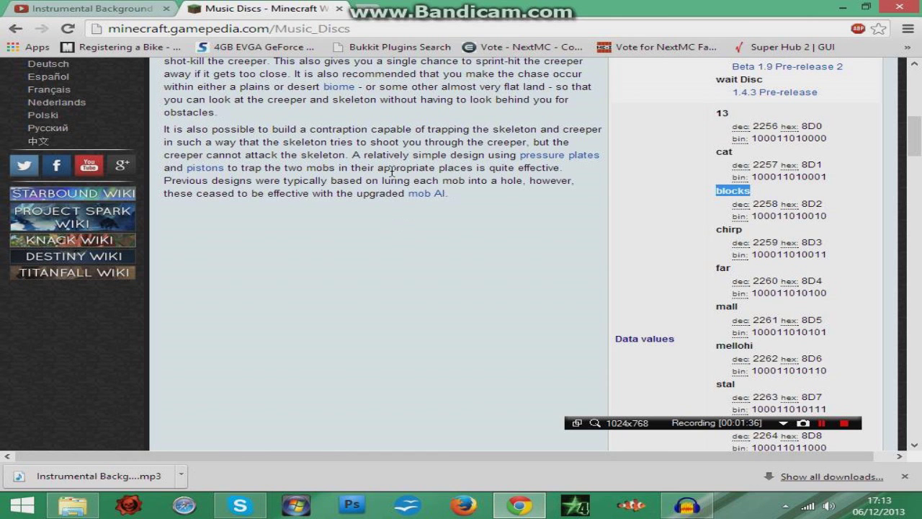
click(362, 7)
text(go)
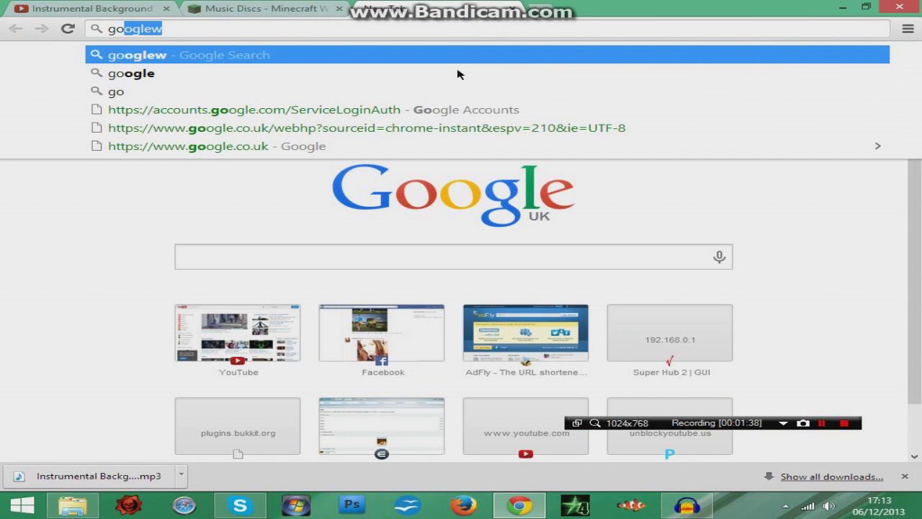
text(ogle.co.)
key(Return)
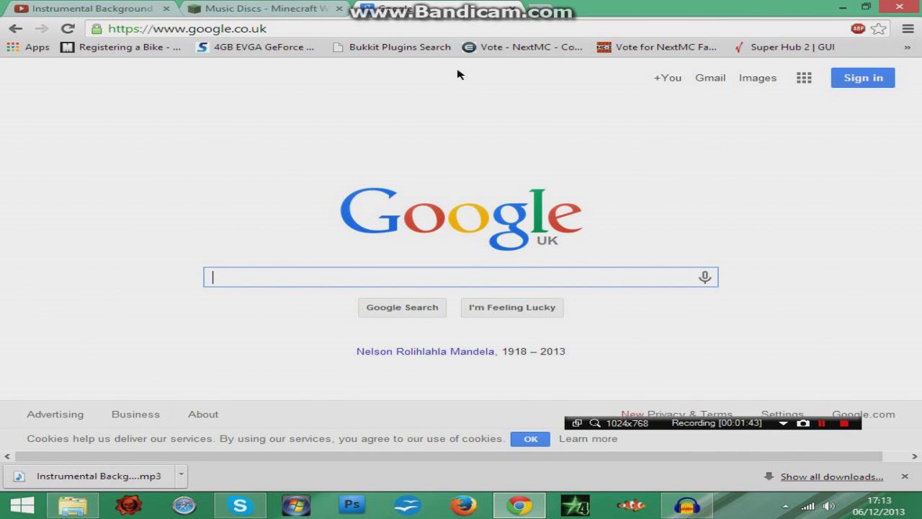
text(winrar)
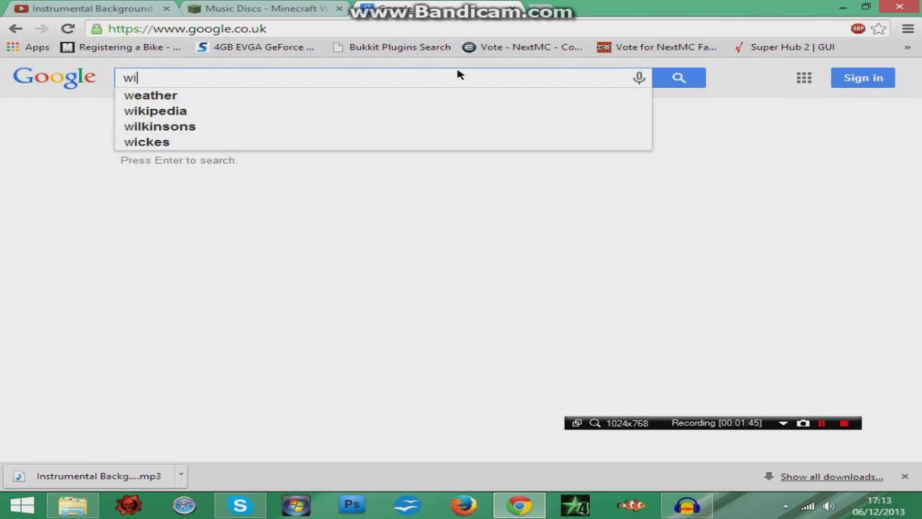
key(Return)
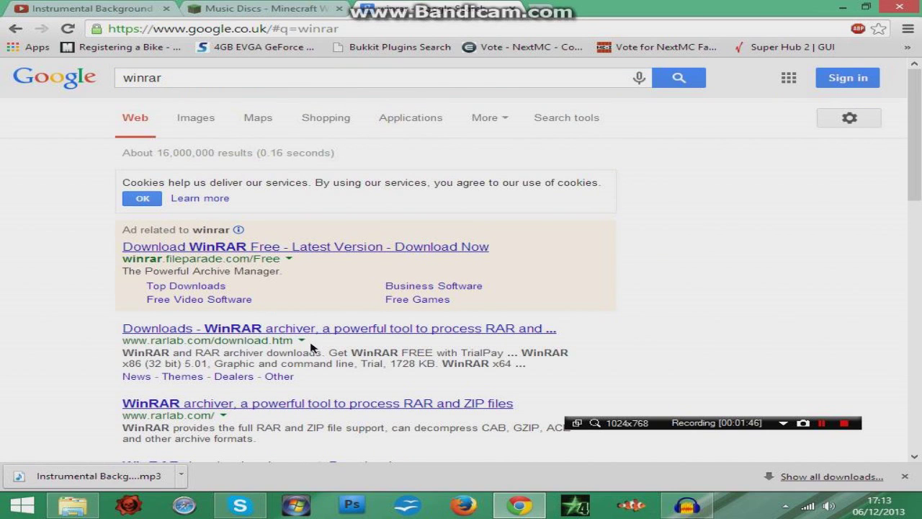
click(515, 8)
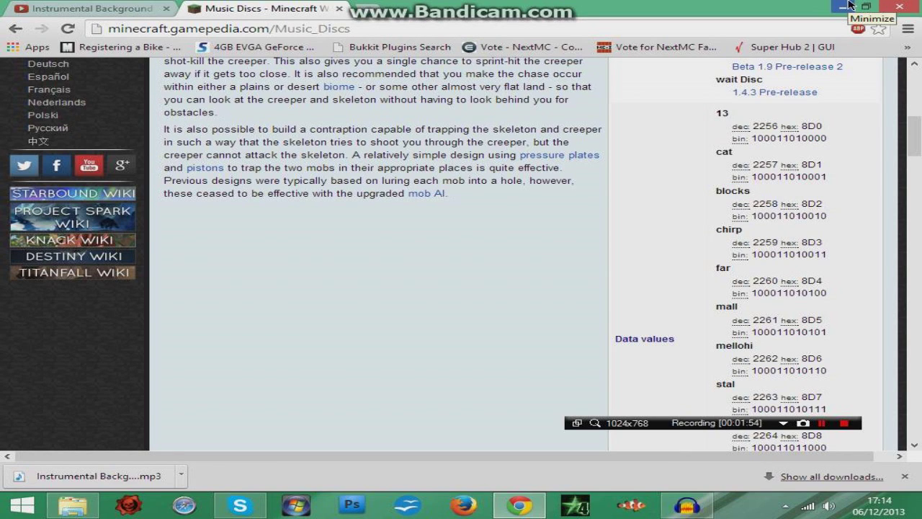
Switch to File Explorer, show the Desktop folder and unsnap its window from the screen edge.
click(73, 505)
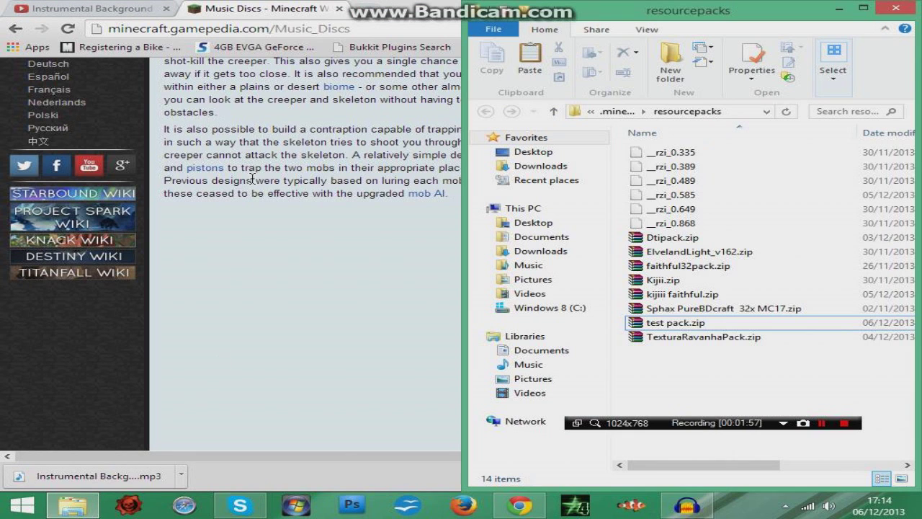
click(531, 153)
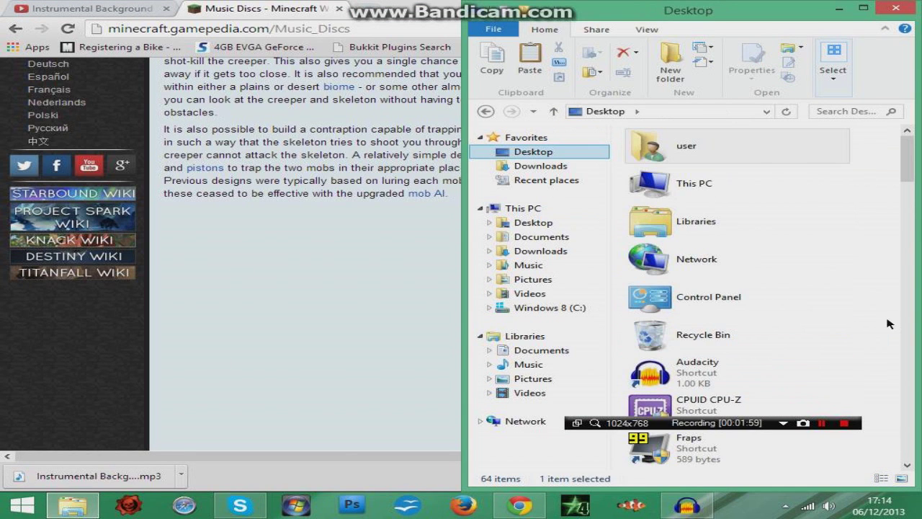
right_click(890, 318)
click(887, 343)
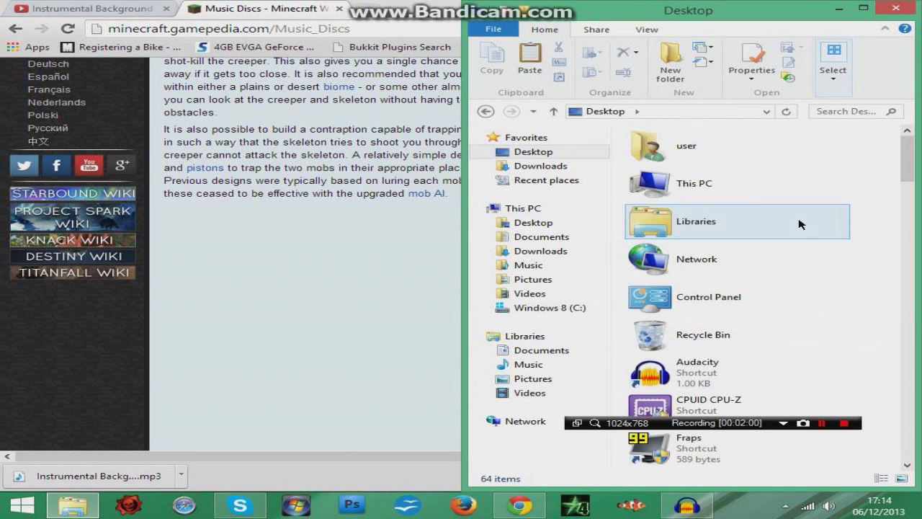
mouse_move(75, 513)
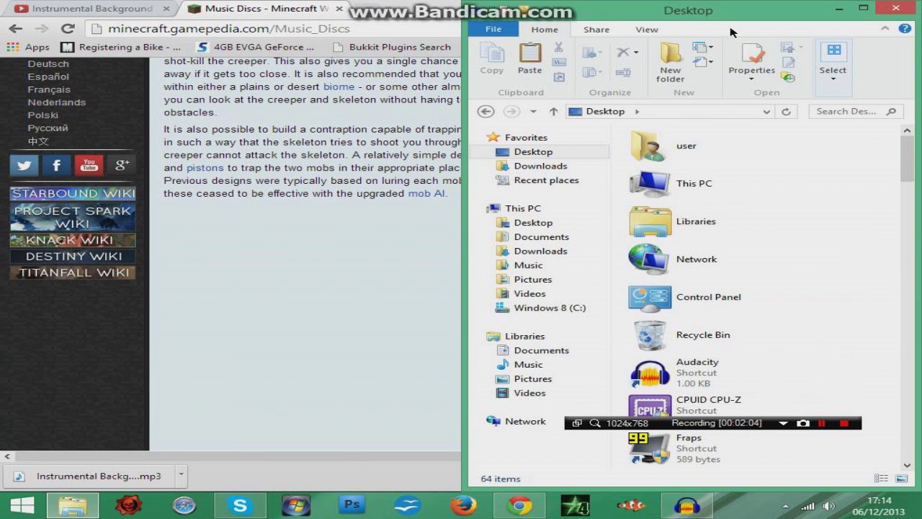
mouse_move(496, 138)
mouse_down()
mouse_move(717, 81)
mouse_move(574, 31)
mouse_up()
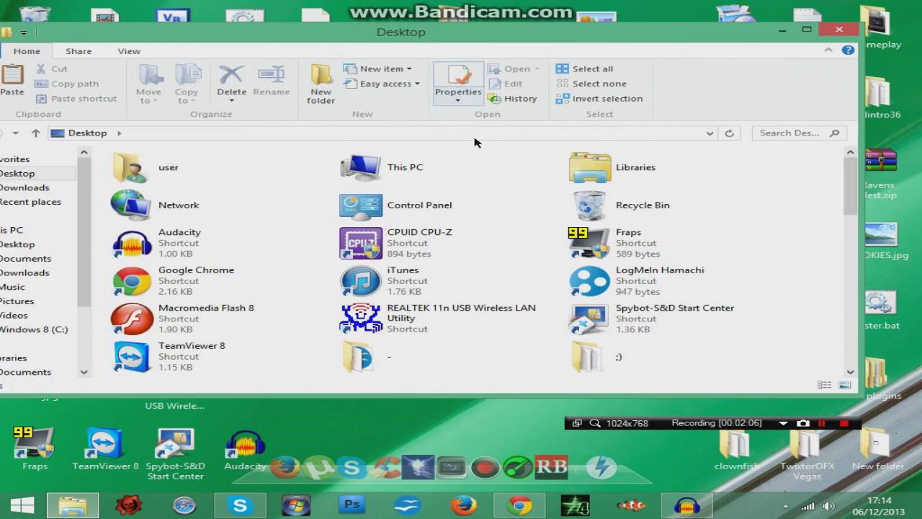
Reposition the Desktop folder window and close it.
click(291, 134)
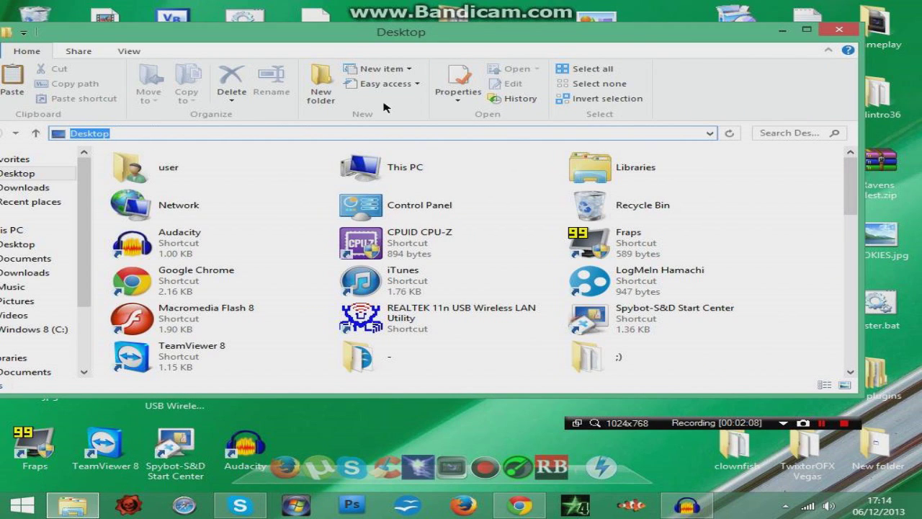
drag(369, 33, 483, 64)
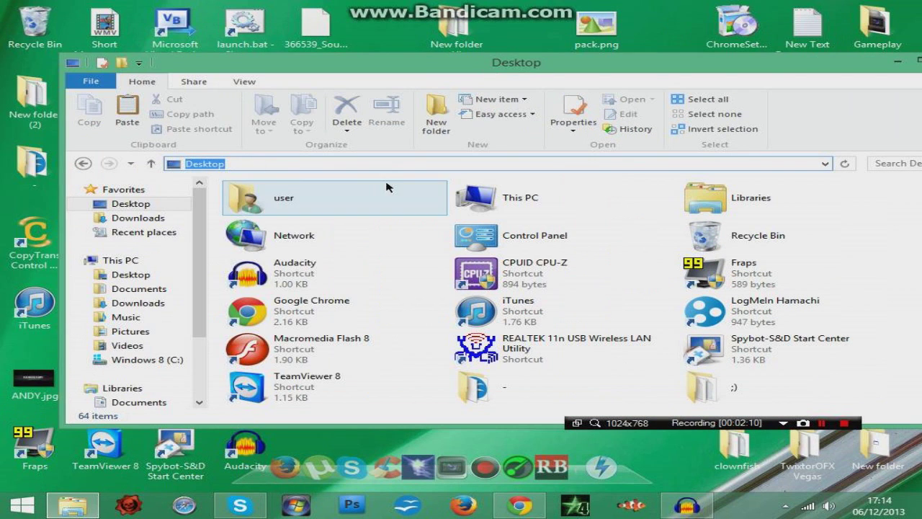
drag(635, 66, 351, 62)
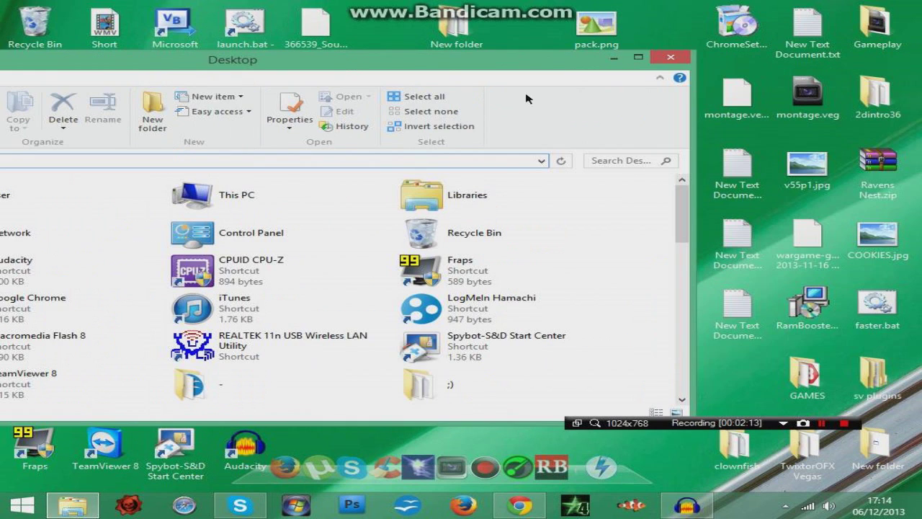
click(667, 61)
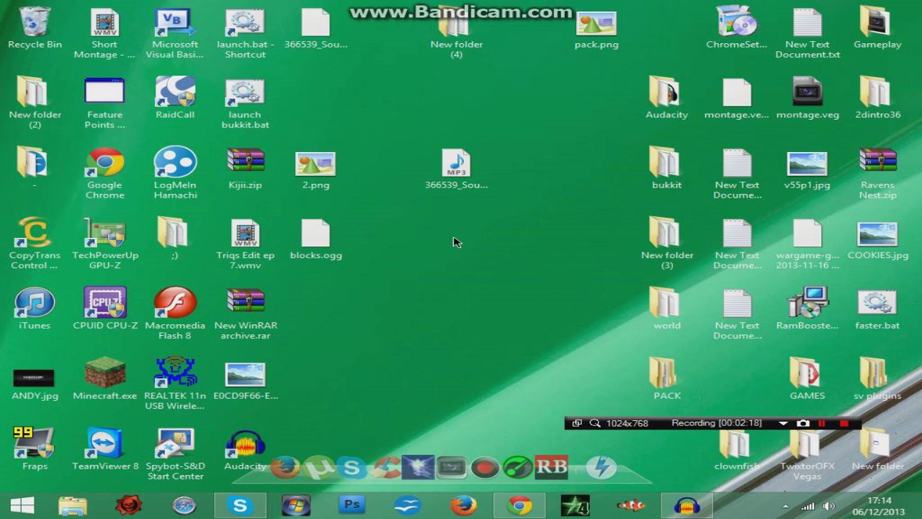
key(super+r)
click(359, 356)
click(3, 513)
text(cmd)
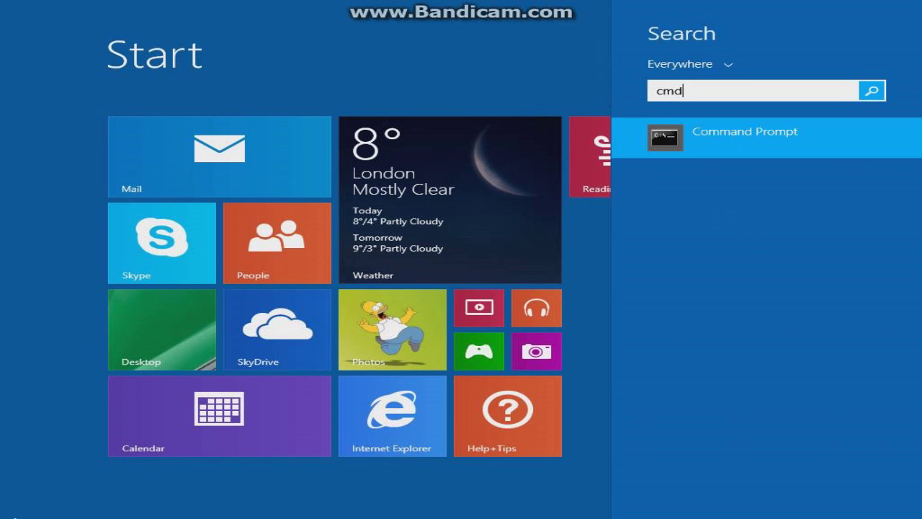
click(722, 157)
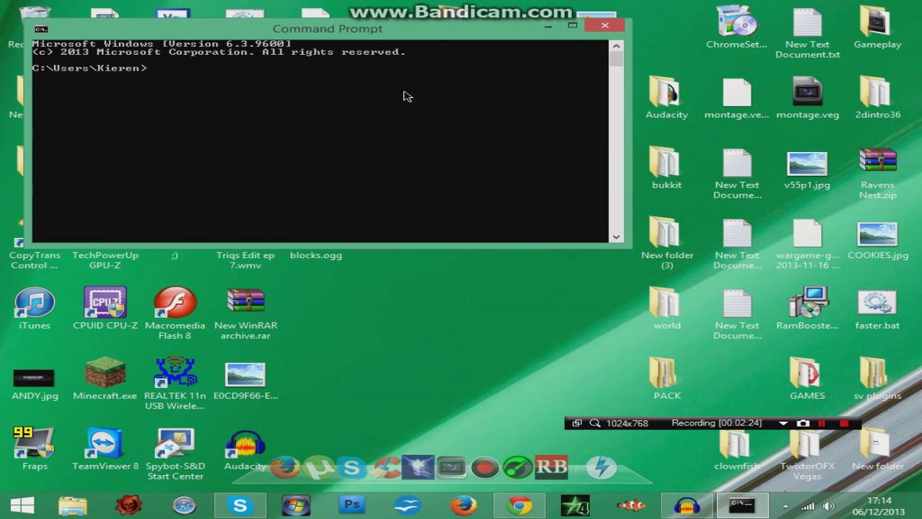
click(602, 29)
Find and open the Run dialog, replace its entry with %appdata% and open that folder.
key(super)
text(run)
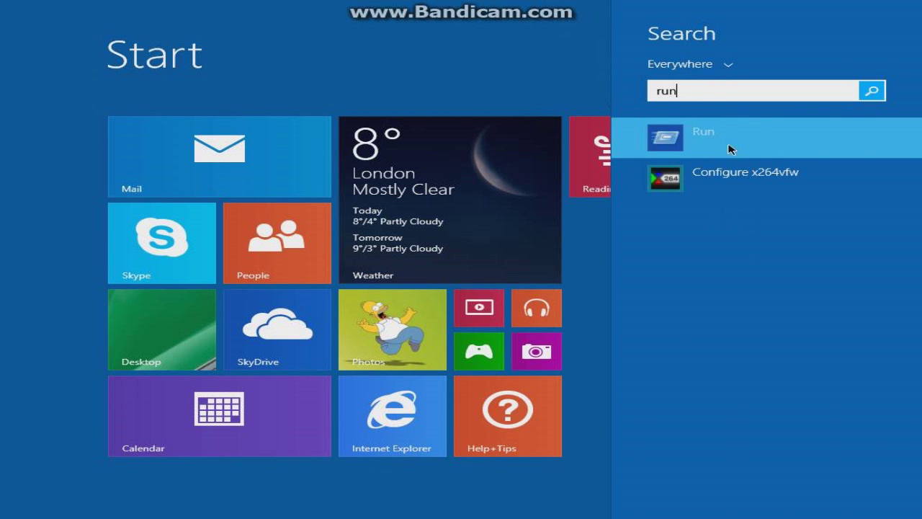
click(730, 149)
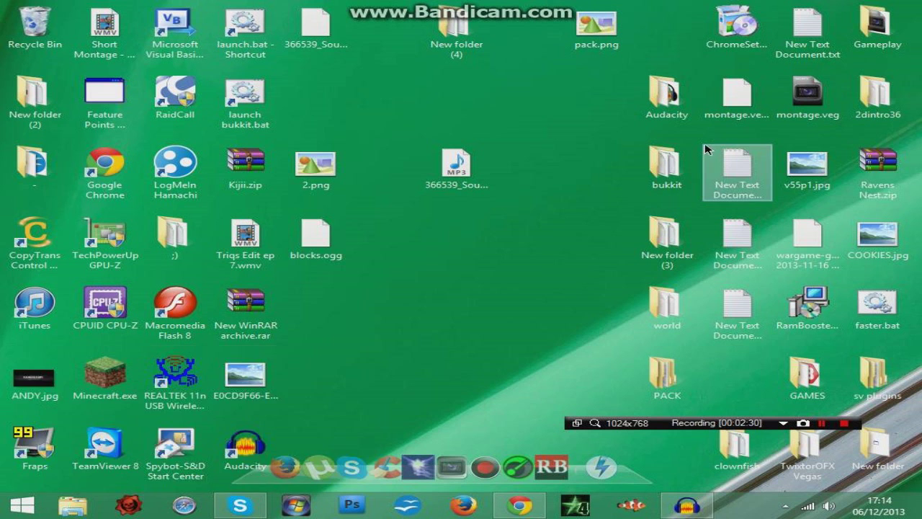
drag(251, 356, 719, 275)
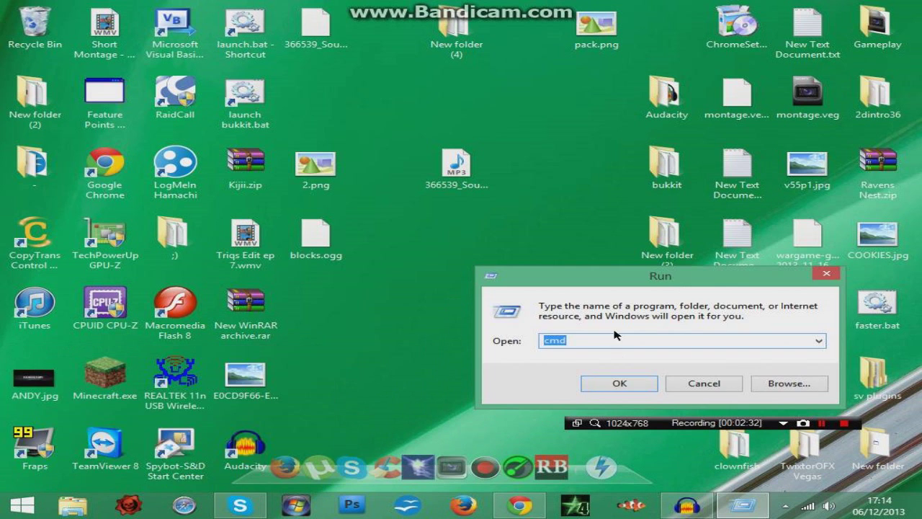
key(BackSpace)
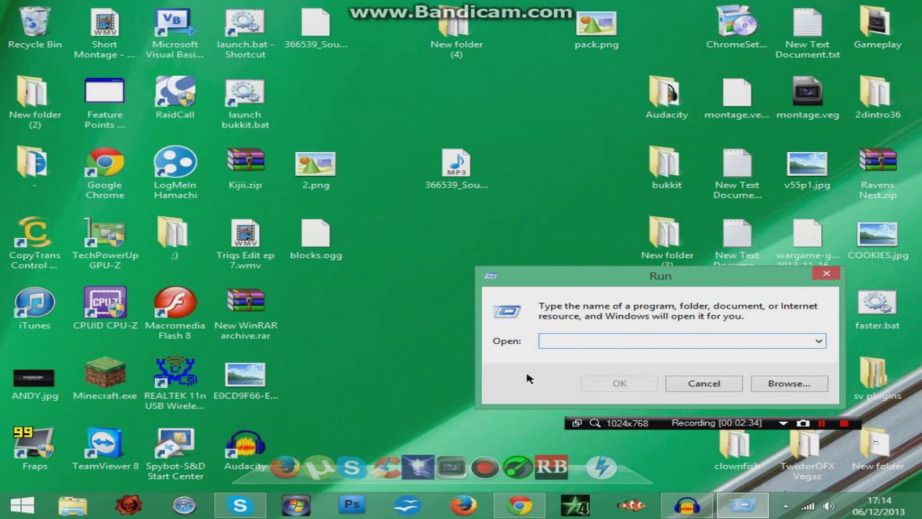
text(%appdata%)
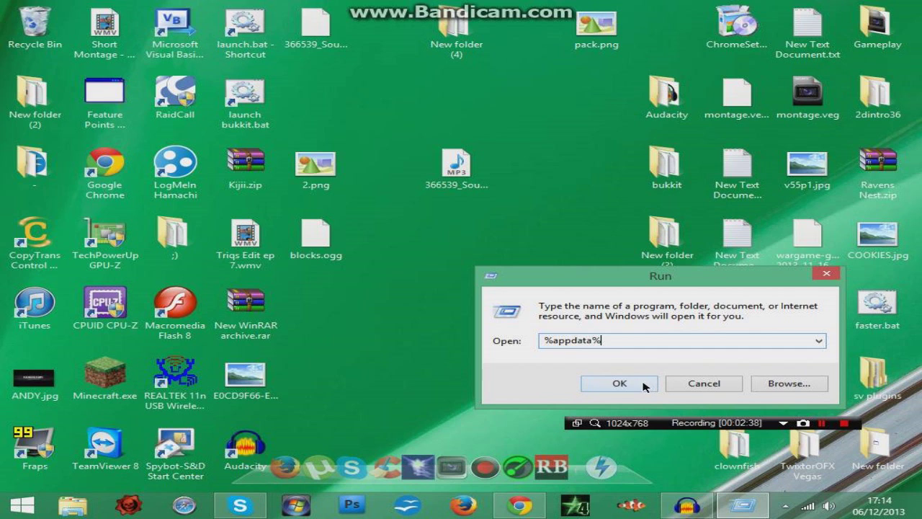
mouse_move(631, 339)
mouse_down()
mouse_move(295, 321)
mouse_move(641, 330)
mouse_up()
click(611, 375)
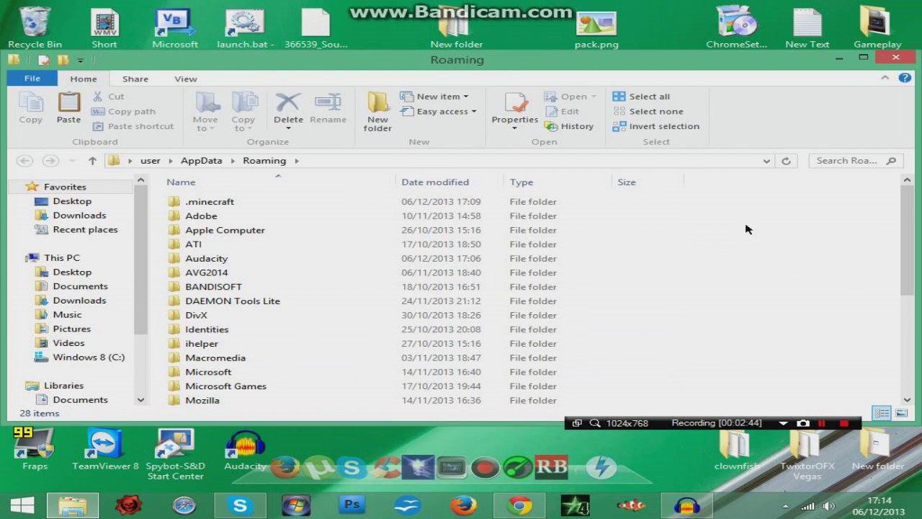
Go to the resourcepacks folder inside .minecraft and create a new WinRAR ZIP archive there.
double_click(261, 205)
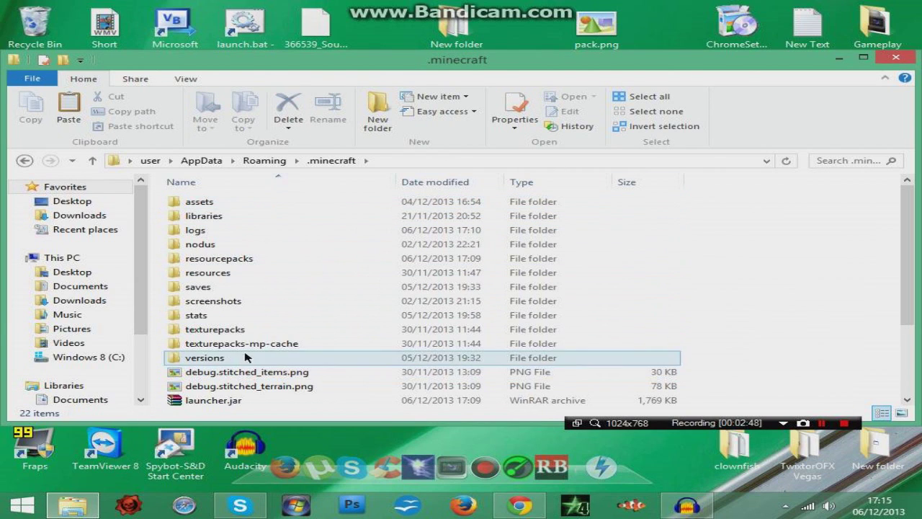
double_click(228, 263)
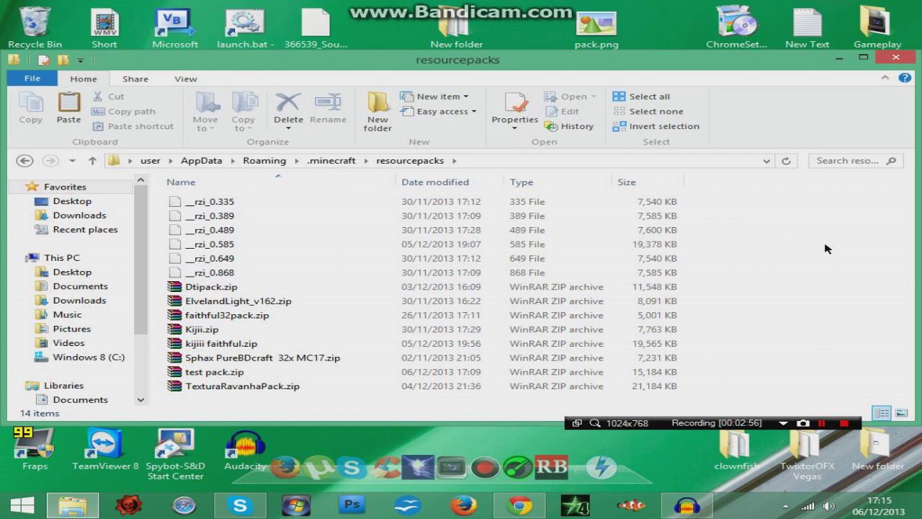
right_click(805, 240)
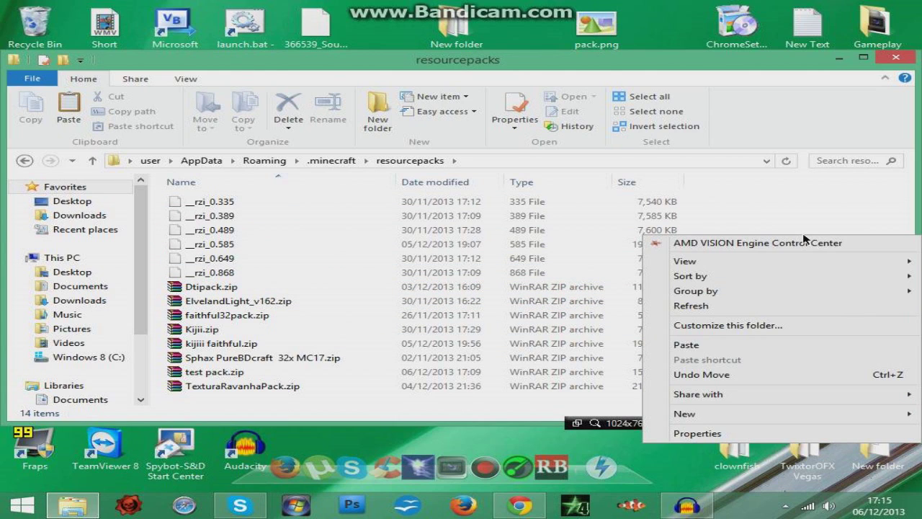
mouse_move(700, 418)
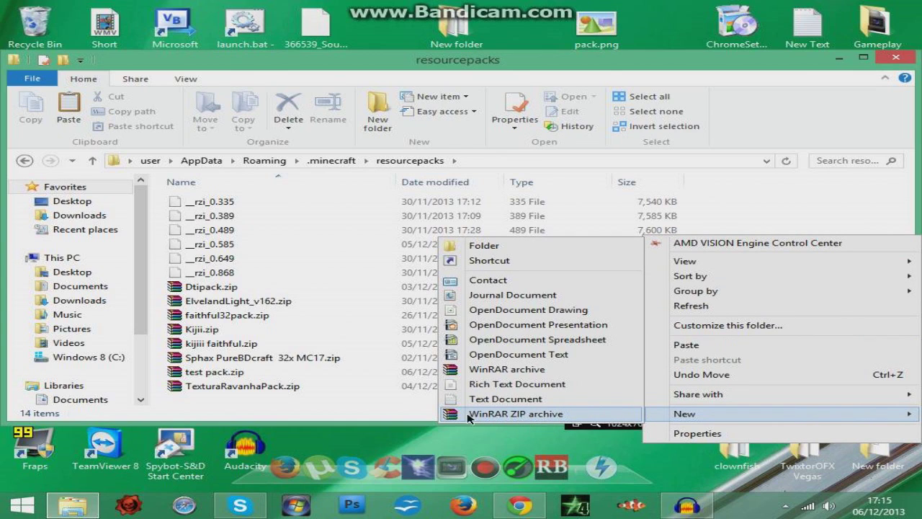
click(556, 417)
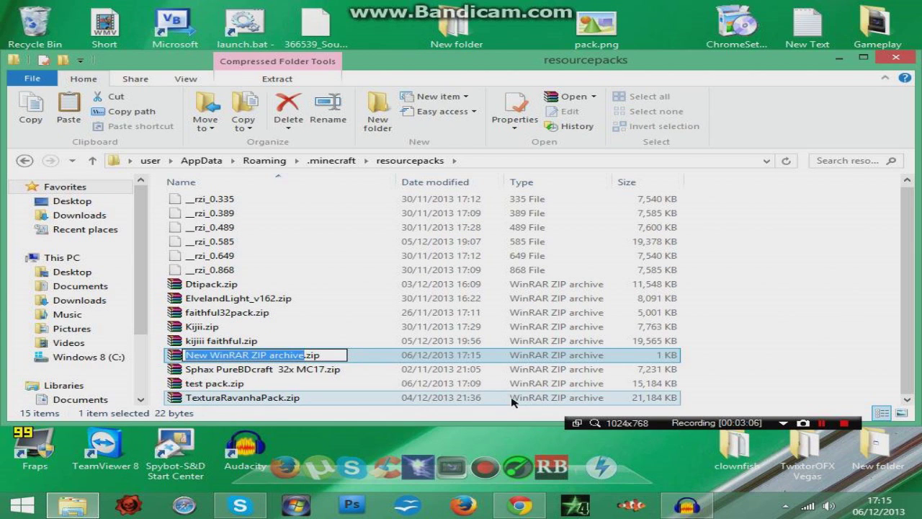
right_click(755, 289)
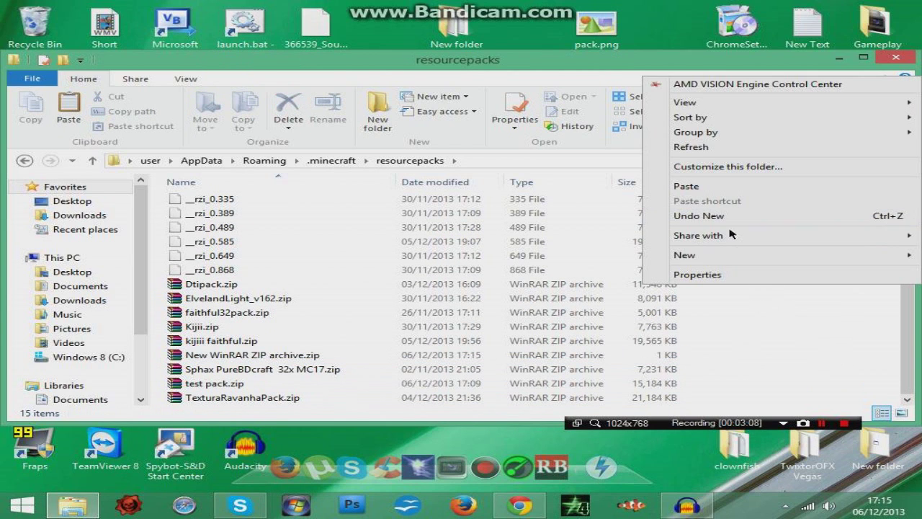
mouse_move(721, 255)
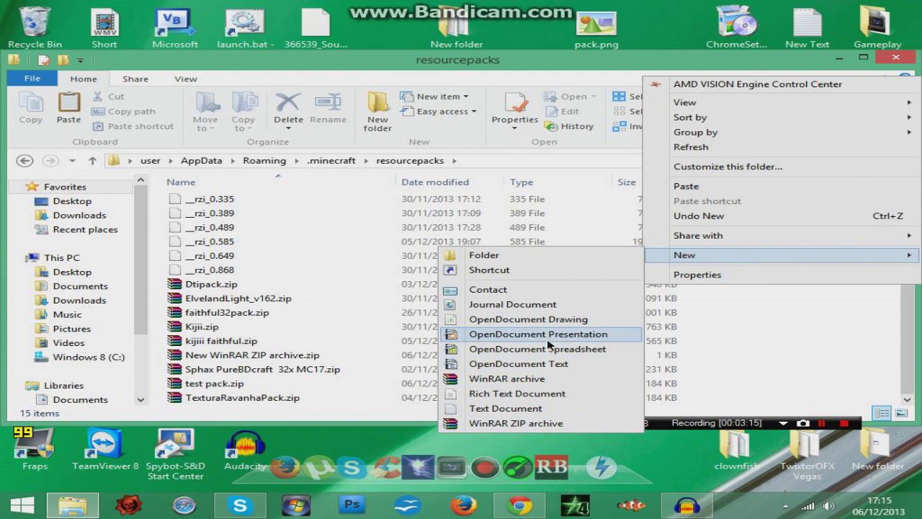
click(821, 349)
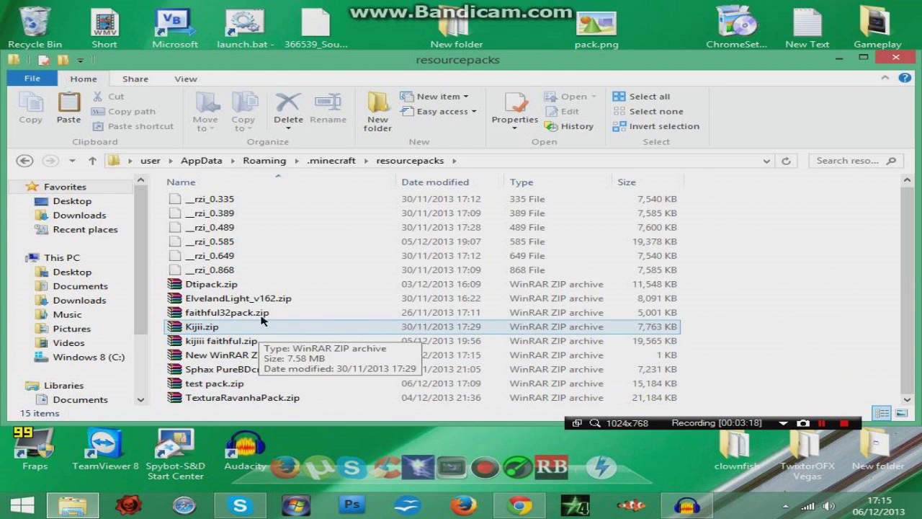
Rename the new WinRAR ZIP archive to Test pack and accept the suggested name test pack (2).zip.
click(266, 354)
click(266, 354)
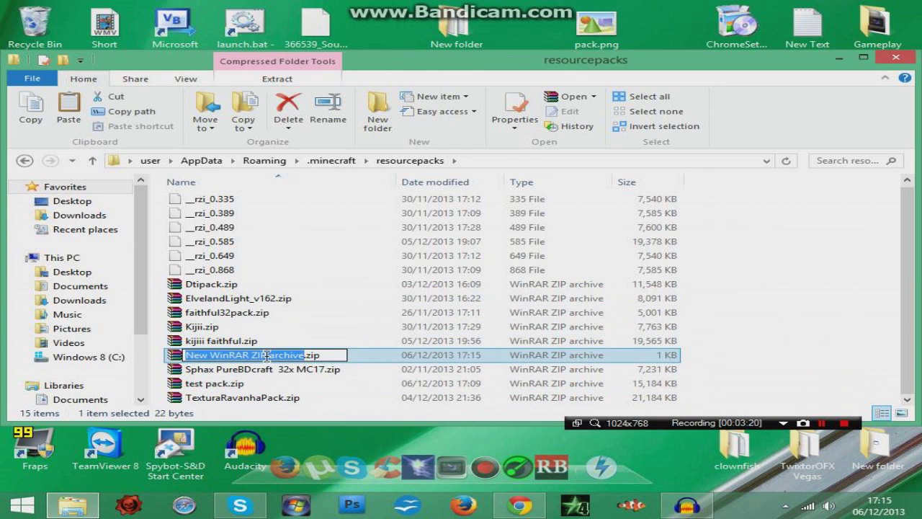
text(Youtu)
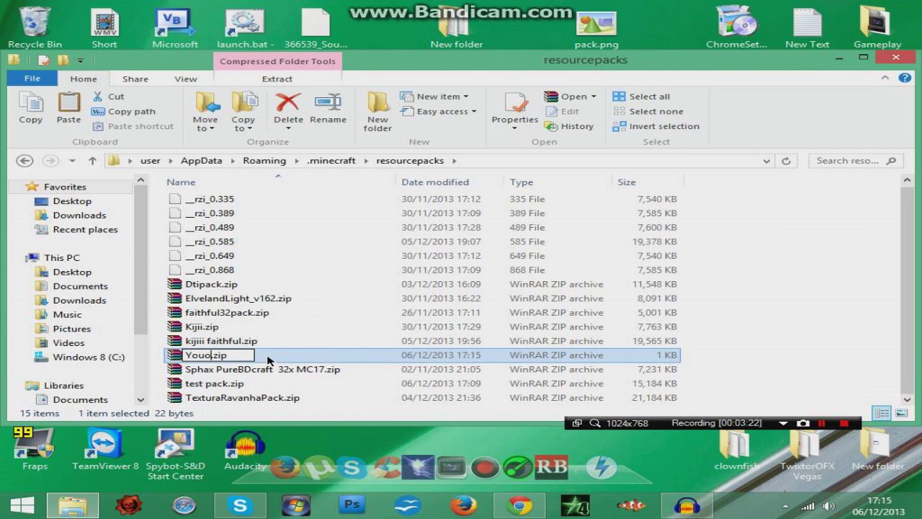
key(BackSpace)
key(BackSpace)
key(BackSpace)
key(BackSpace)
key(BackSpace)
text(Test )
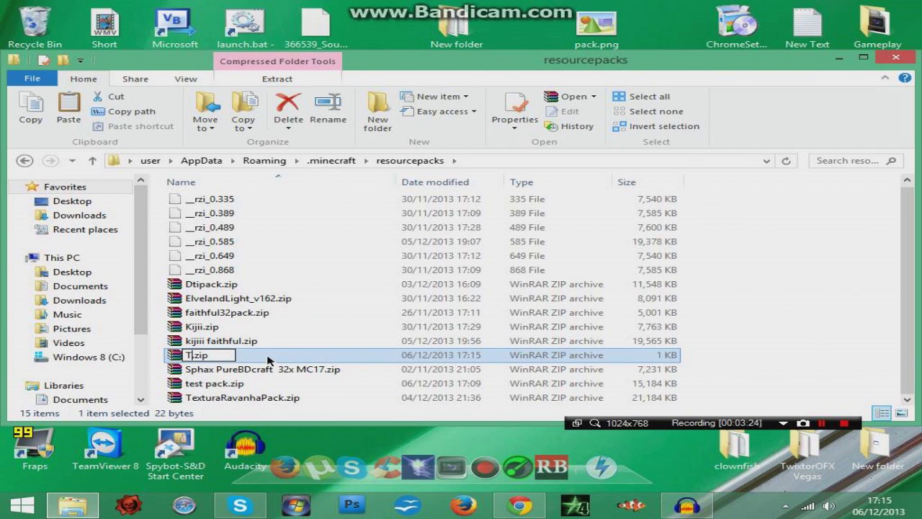
text(pack)
key(Return)
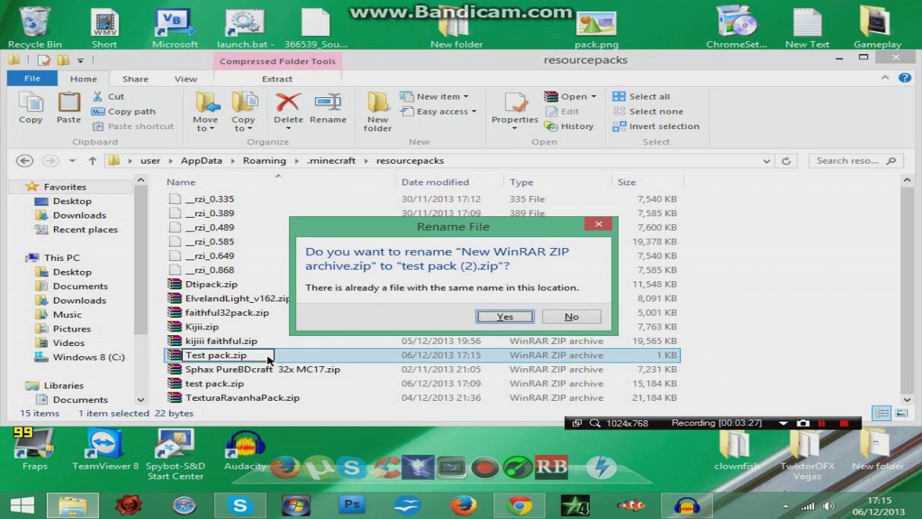
click(505, 316)
Open the existing test pack.zip briefly, close it and delete that archive.
click(248, 384)
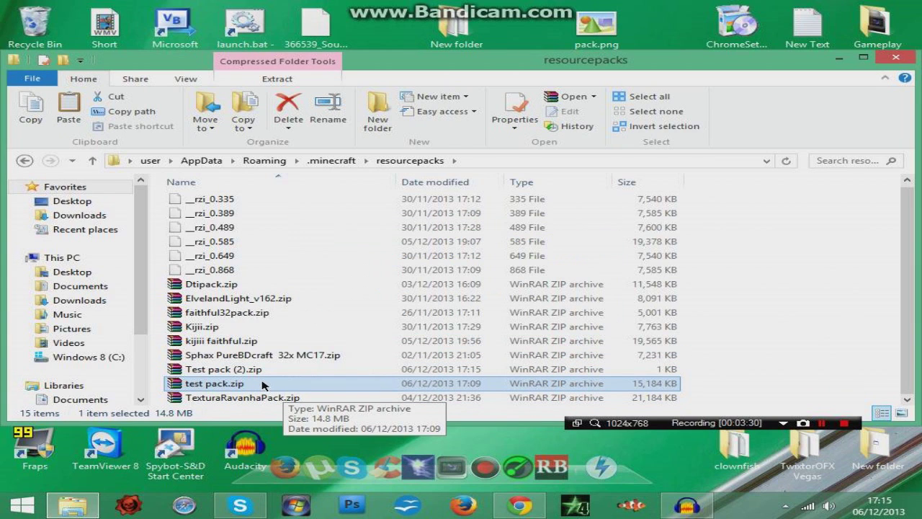
double_click(259, 384)
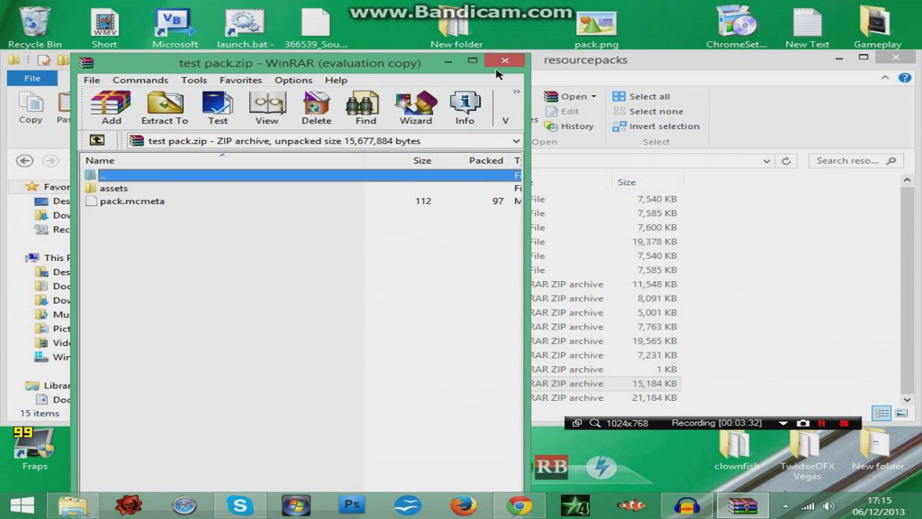
click(504, 64)
key(Delete)
Open Test pack (2).zip in WinRAR and dismiss the licence purchase reminder.
key(Up)
key(Return)
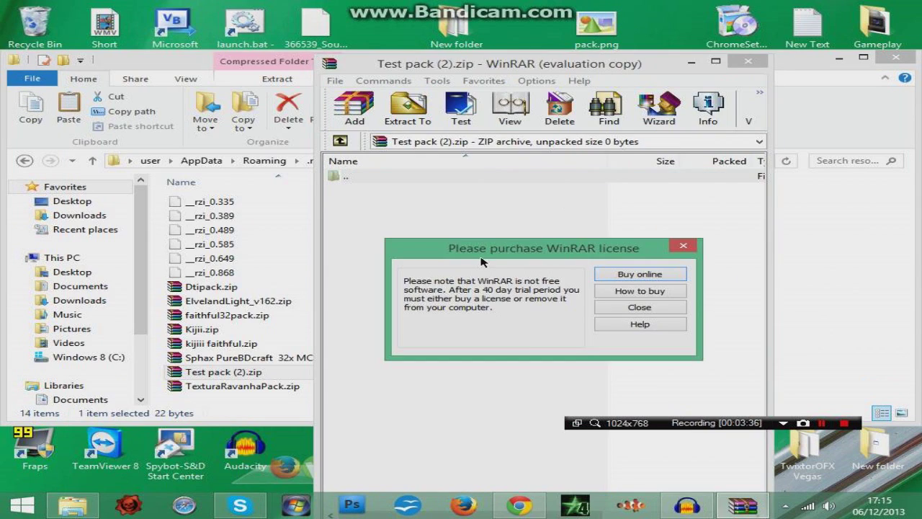
click(640, 308)
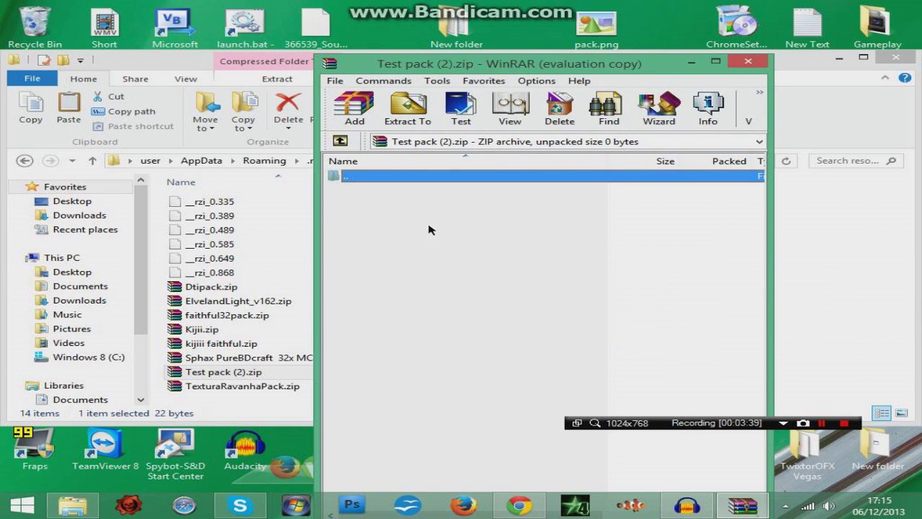
Create a new folder named assets at the root of the Test pack (2).zip archive.
right_click(363, 229)
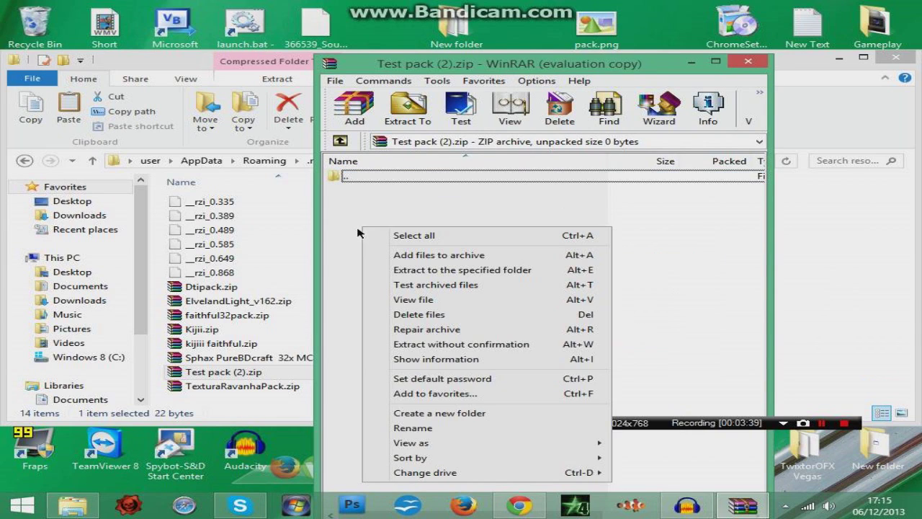
click(458, 416)
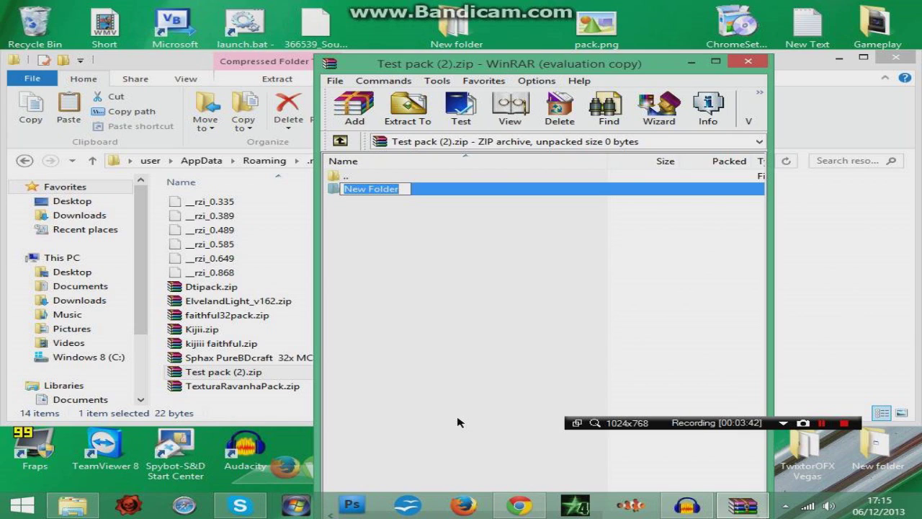
text(assest)
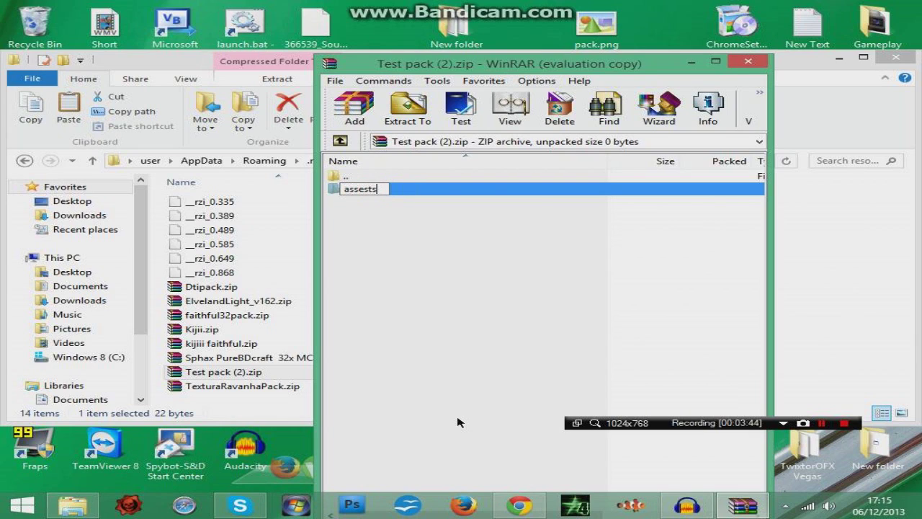
text(s)
key(BackSpace)
key(BackSpace)
key(BackSpace)
text(ts)
key(Return)
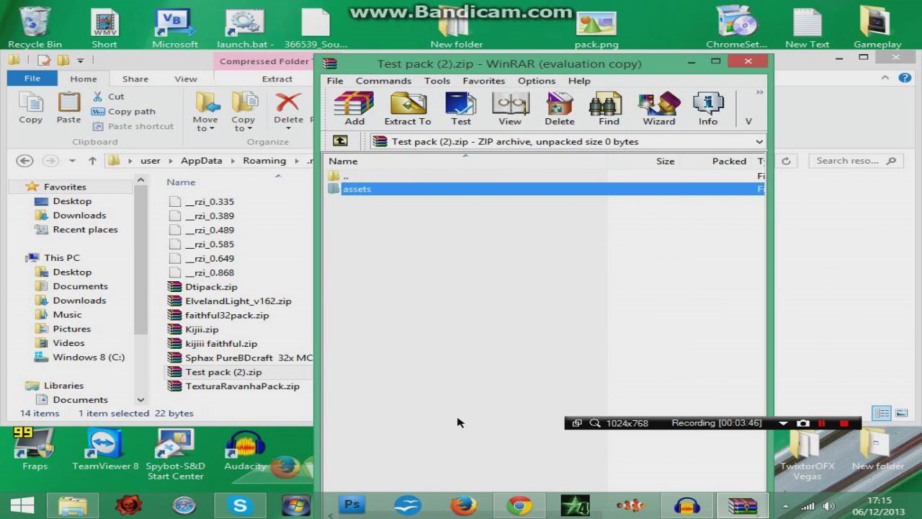
click(388, 230)
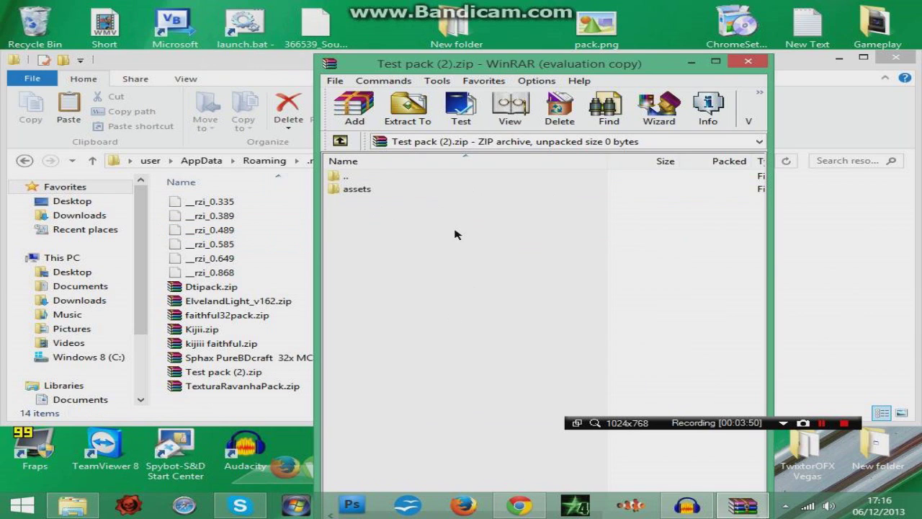
Return to the resourcepacks folder, add the pack.mcmeta file there and open it in Notepad++.
click(845, 258)
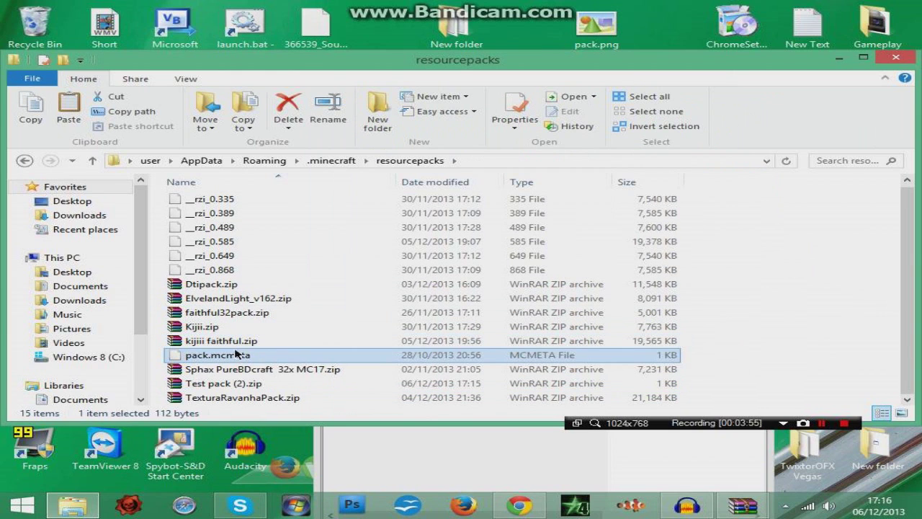
right_click(232, 353)
click(328, 125)
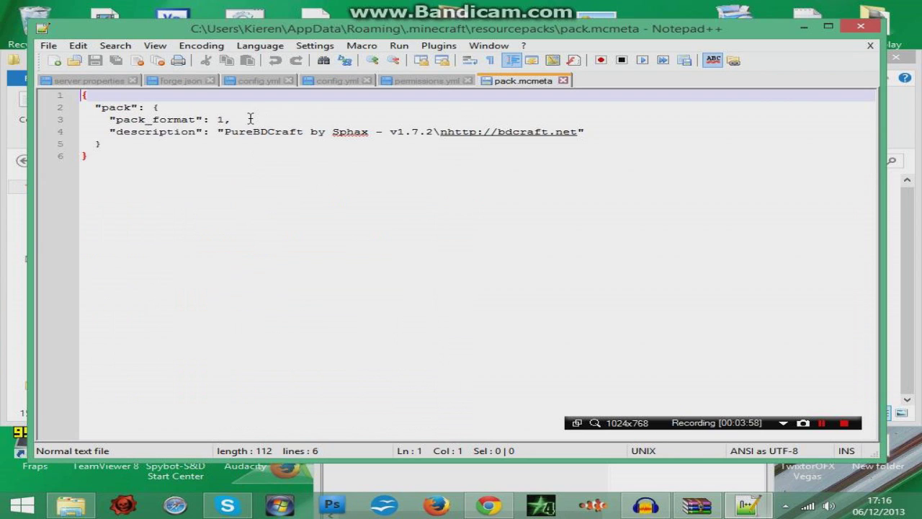
Replace the description text in pack.mcmeta with "My Custom Pack", save the file and close Notepad++.
drag(225, 133, 577, 133)
text(Mt)
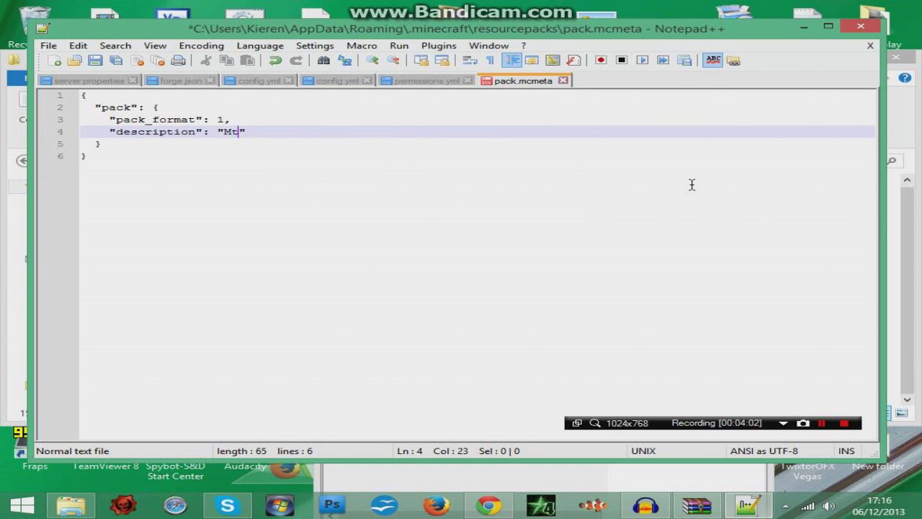
text( Custom Pack)
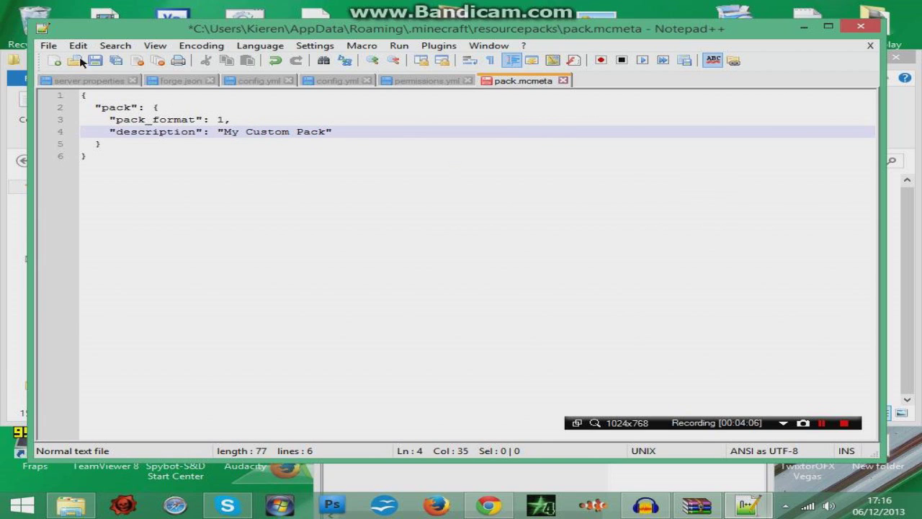
click(48, 46)
click(79, 106)
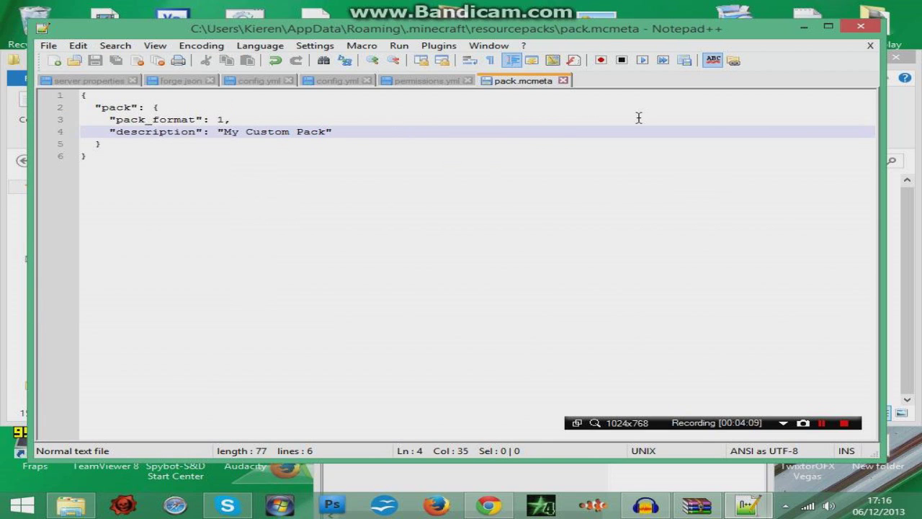
click(854, 28)
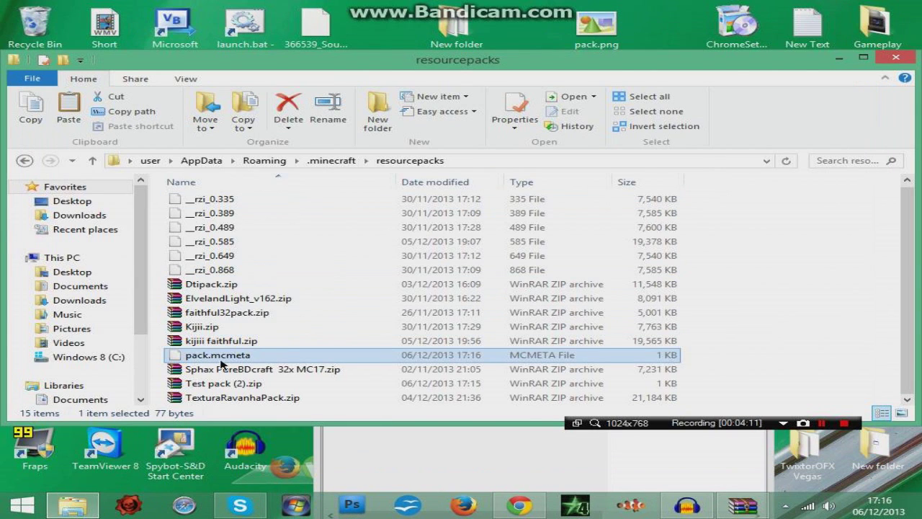
Open pack.mcmeta with Notepad to view its contents, leaving the file unchanged, and close it again.
right_click(222, 364)
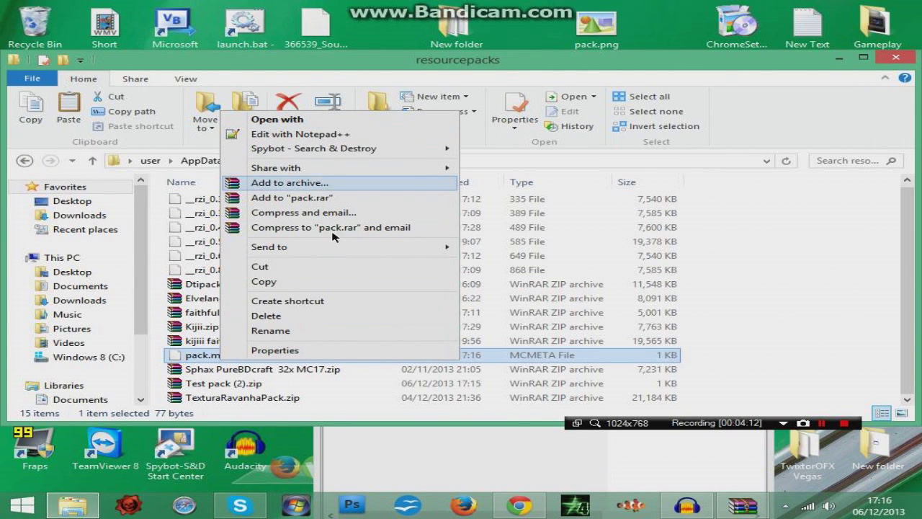
click(288, 120)
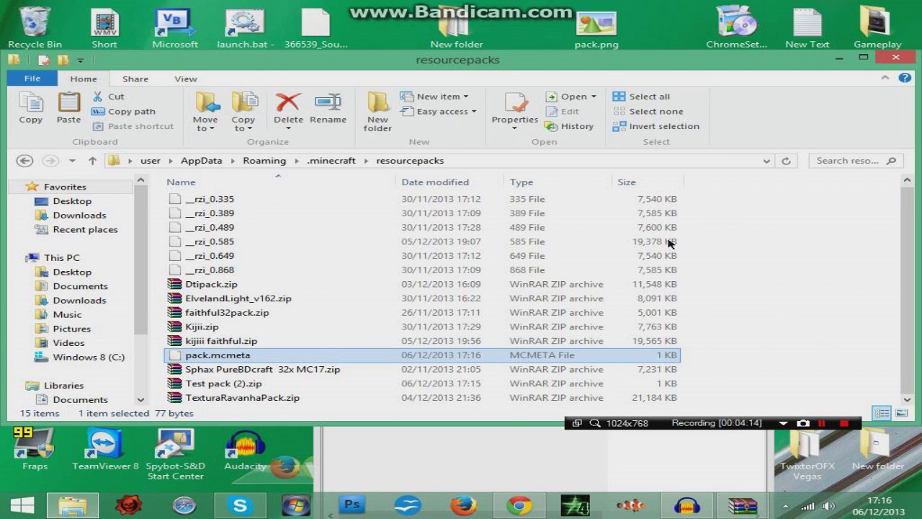
key(Return)
click(353, 253)
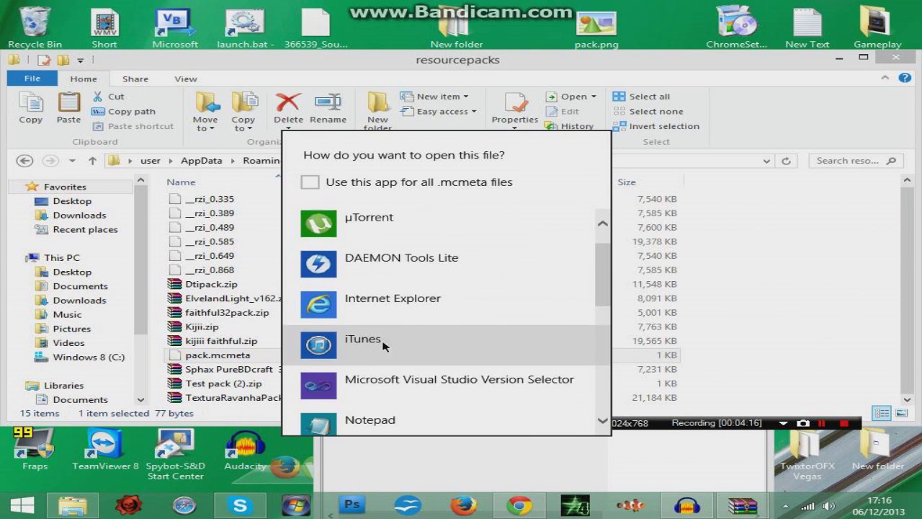
scroll(383, 346, down, 3)
click(364, 270)
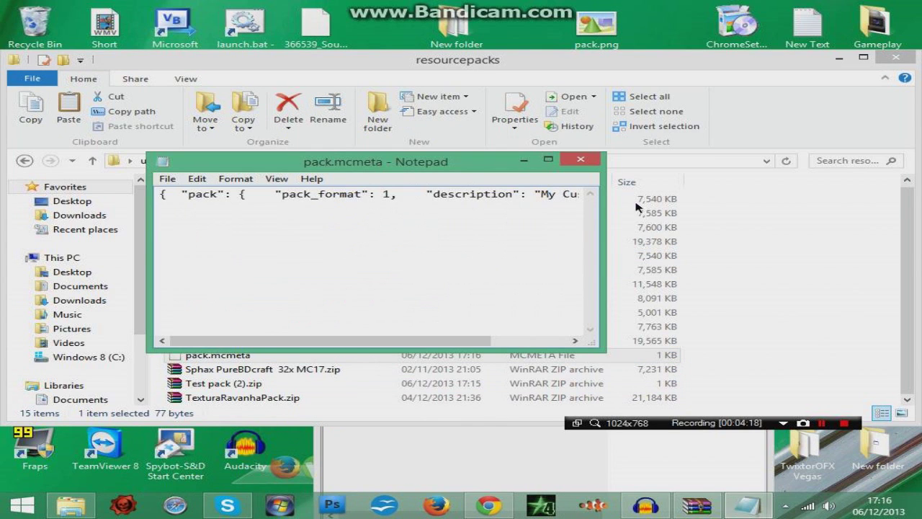
click(581, 159)
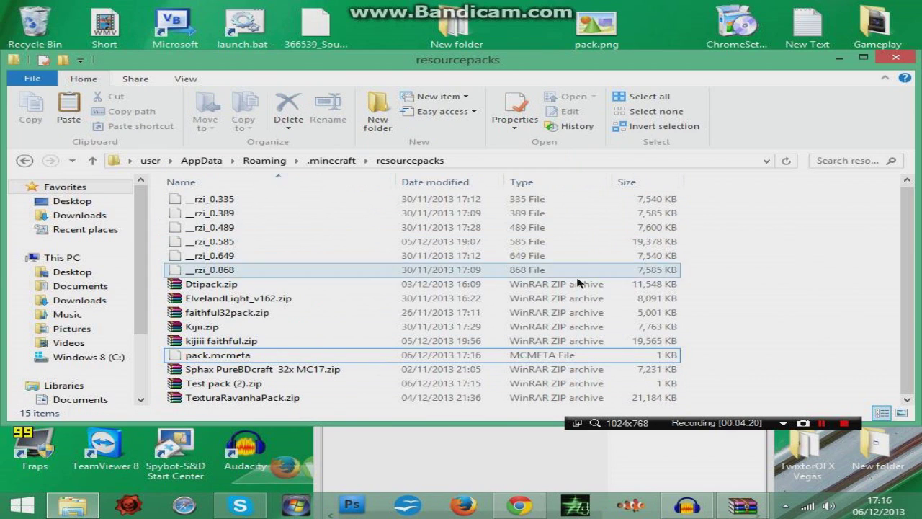
Add pack.mcmeta from the resourcepacks folder to the root of Test pack (2).zip with the default archive settings.
click(283, 362)
drag(281, 361, 366, 228)
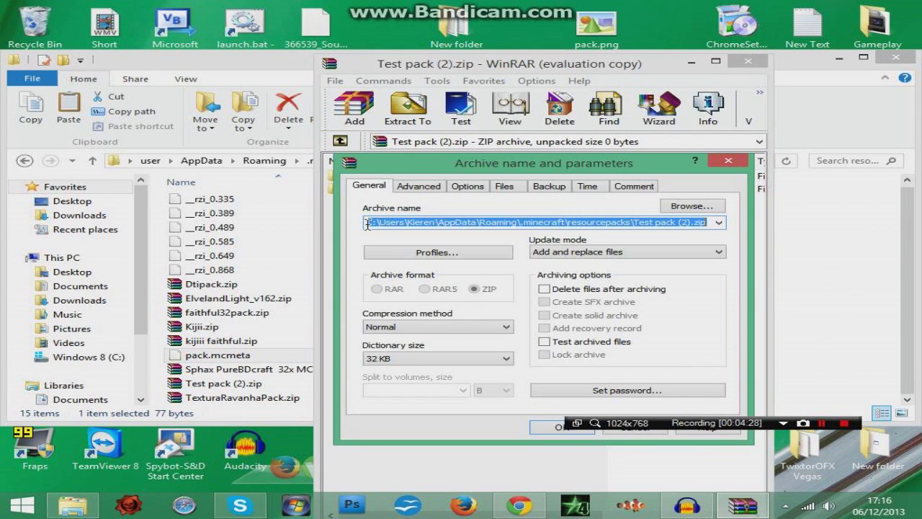
click(561, 429)
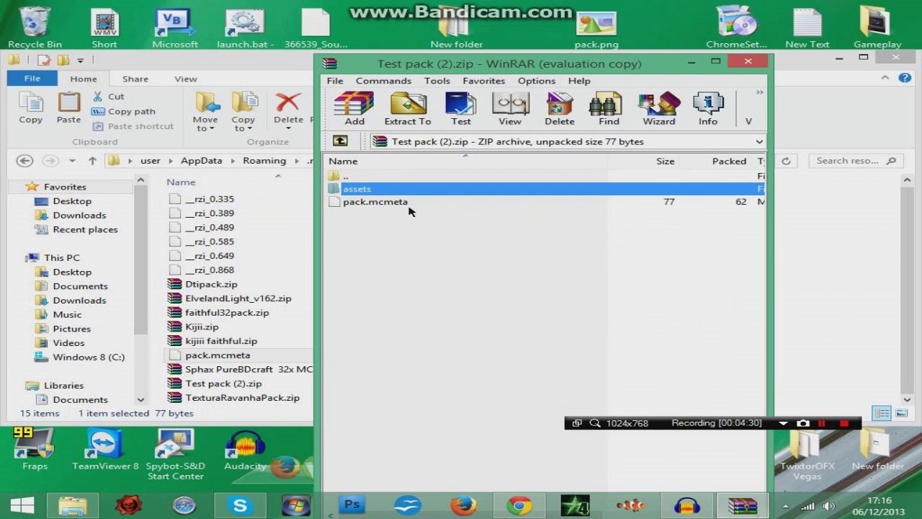
click(408, 204)
click(486, 270)
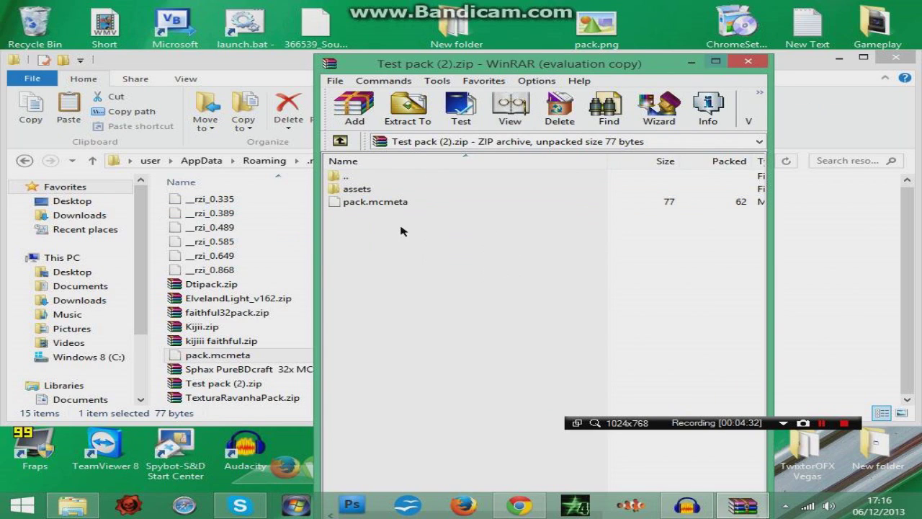
Open the assets folder in the archive and create a new folder named minecraft inside it.
double_click(366, 191)
right_click(376, 237)
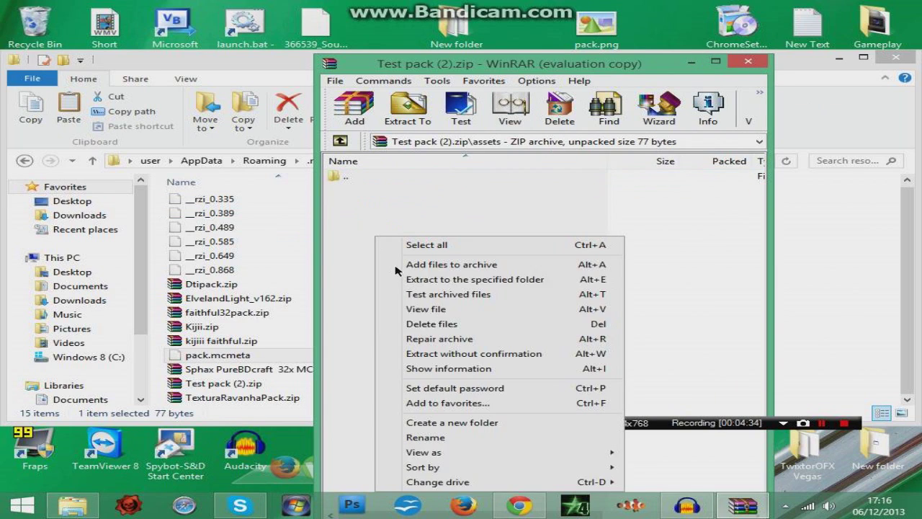
right_click(430, 192)
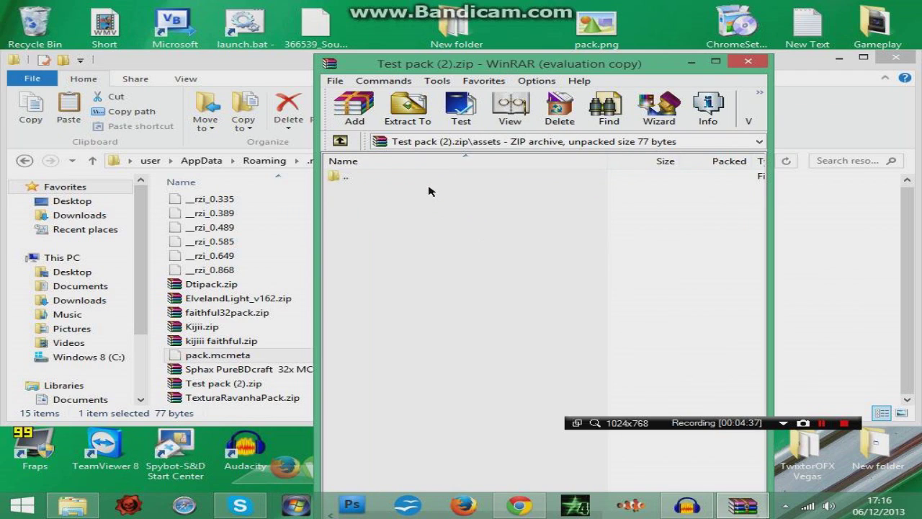
click(527, 373)
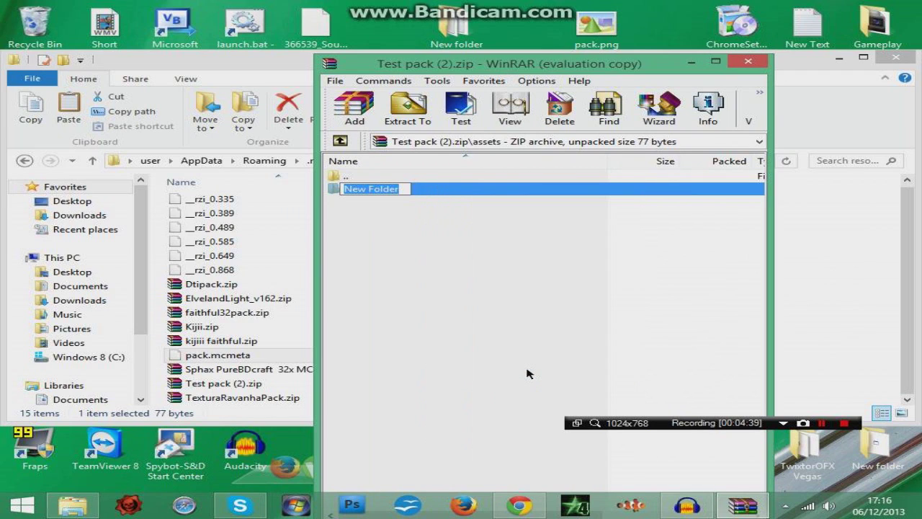
text(minecraft)
key(Return)
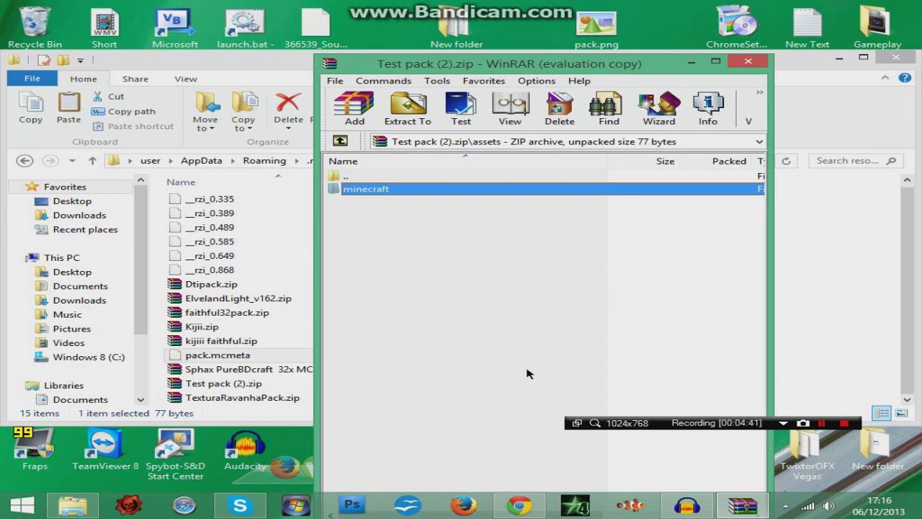
Open the minecraft folder and create a new folder named sounds inside it.
key(Return)
right_click(363, 210)
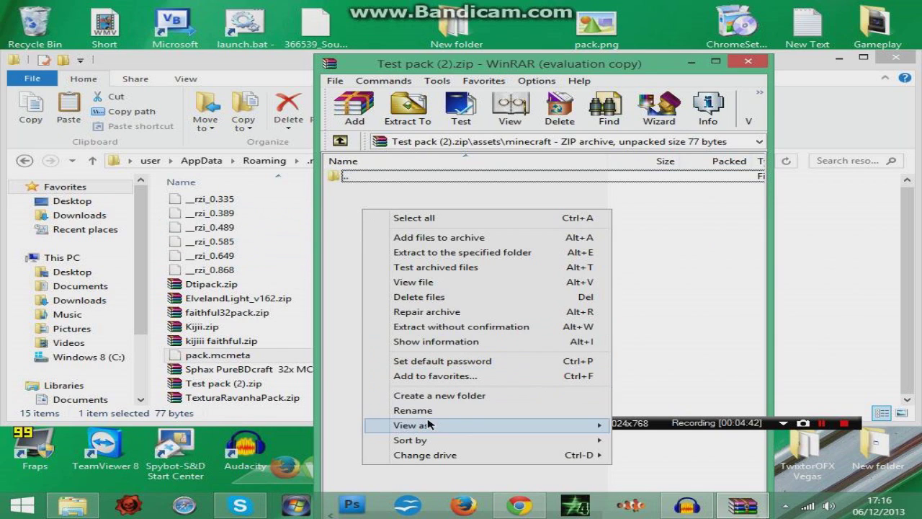
click(447, 395)
text(sounds)
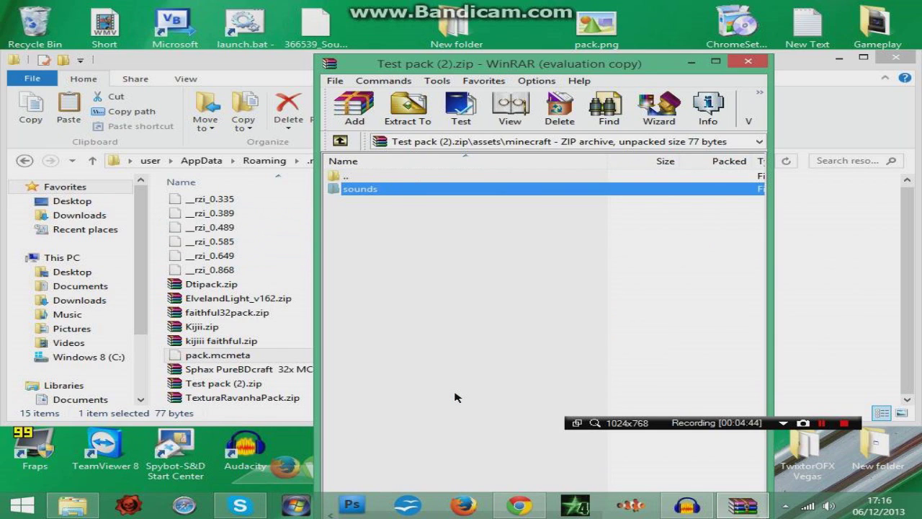
Open the sounds folder and create a new folder named records inside it.
key(Return)
right_click(512, 222)
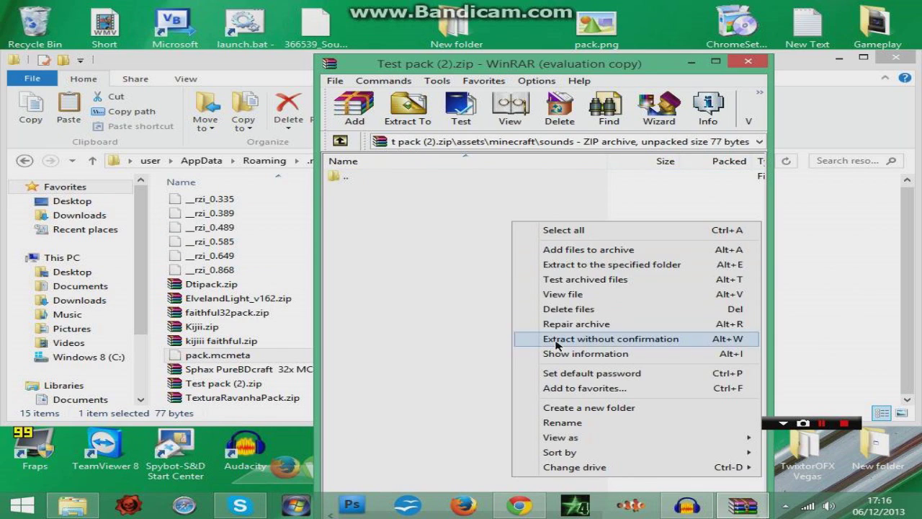
click(567, 407)
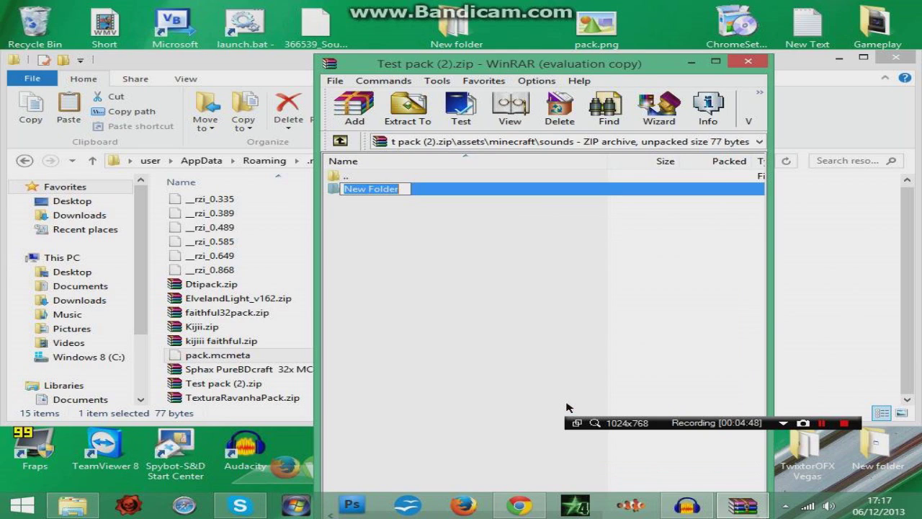
text(records)
key(Return)
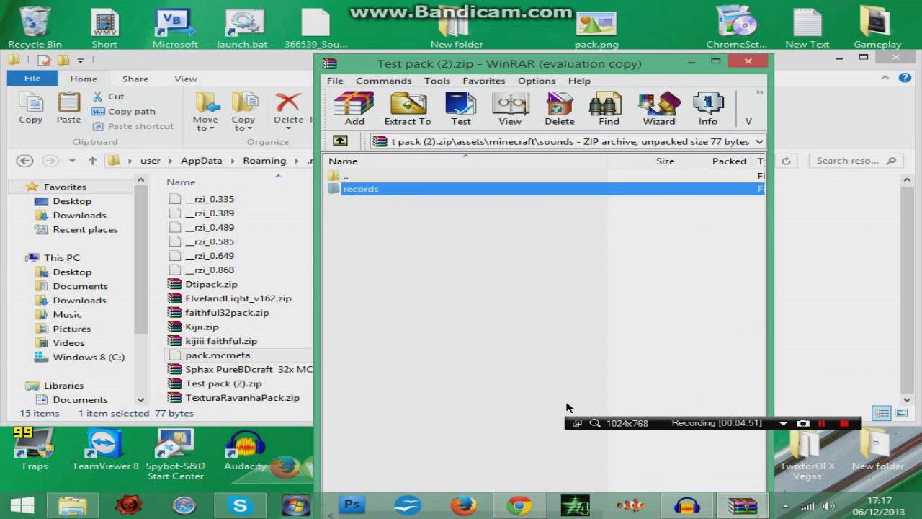
Open the records folder in the archive and minimise the resourcepacks Explorer window.
click(373, 235)
click(356, 182)
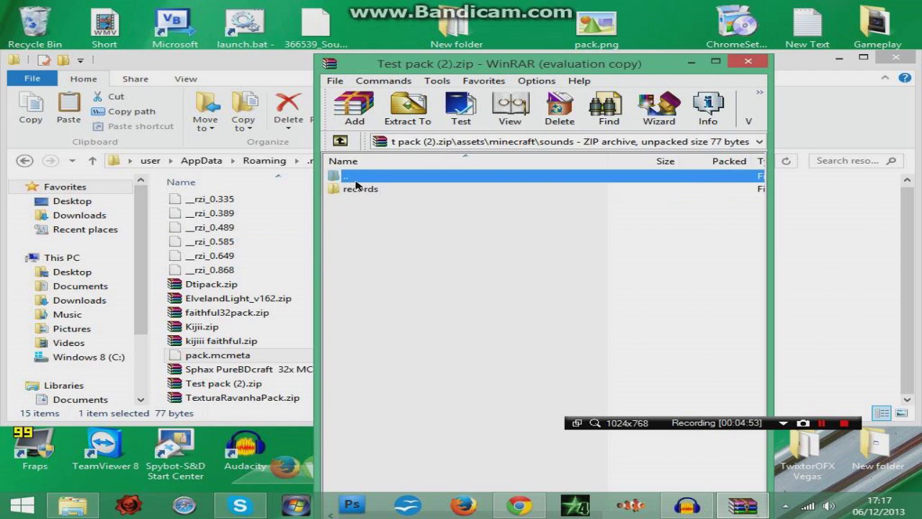
double_click(356, 190)
click(891, 270)
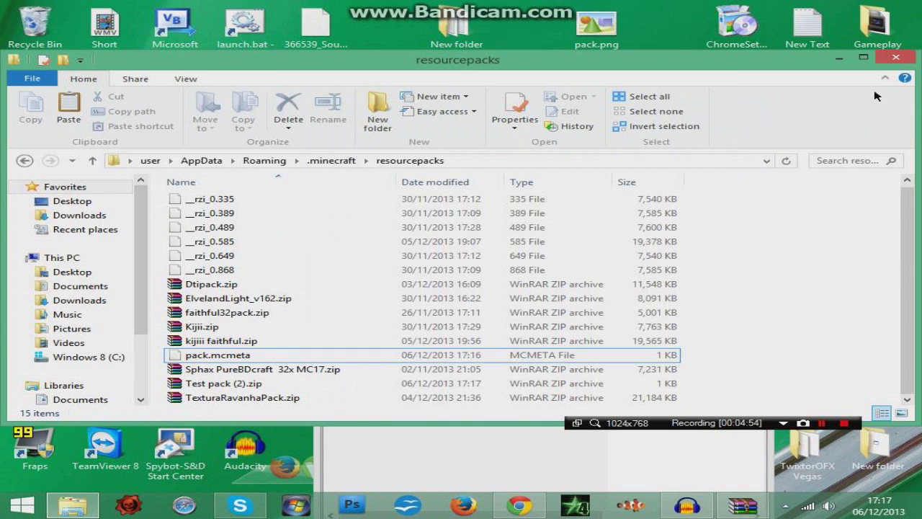
click(840, 58)
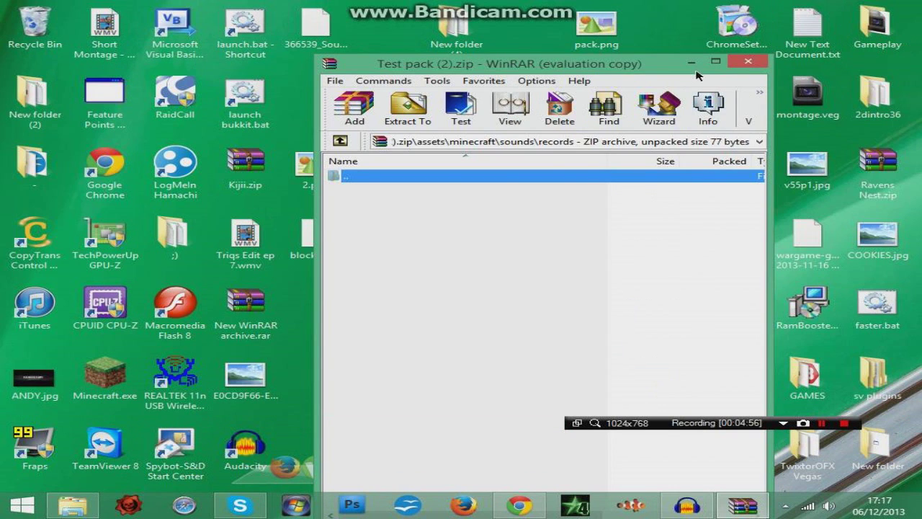
Switch to the Music Discs wiki page in Chrome, look over the disc names and briefly check the Audacity project.
mouse_move(690, 507)
mouse_move(525, 508)
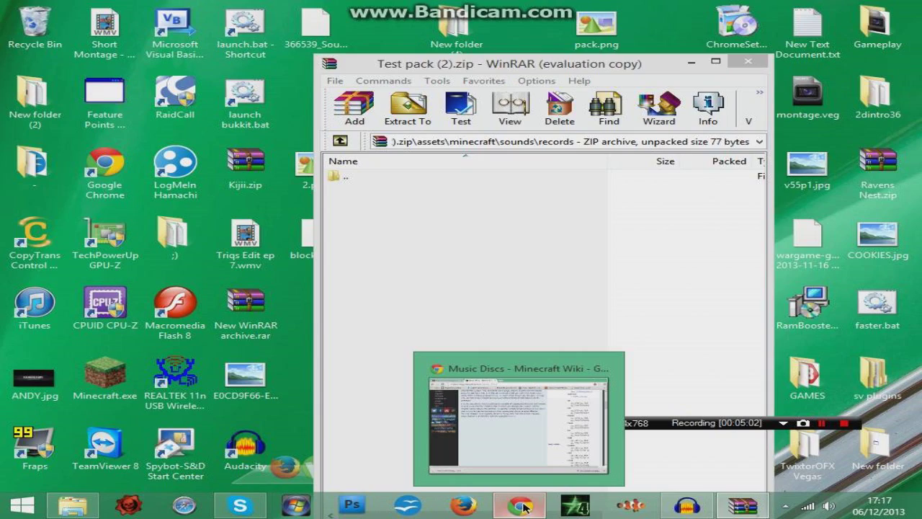
click(588, 360)
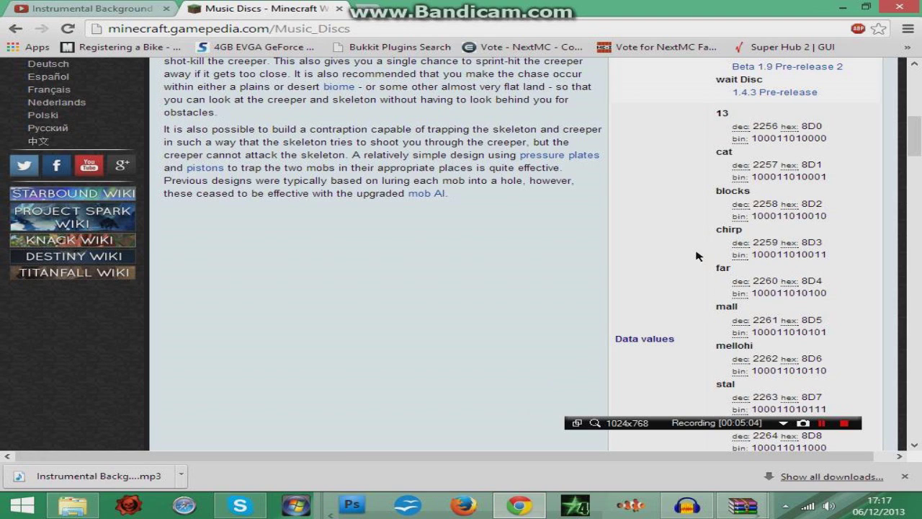
scroll(696, 256, up, 3)
scroll(696, 256, down, 3)
click(676, 510)
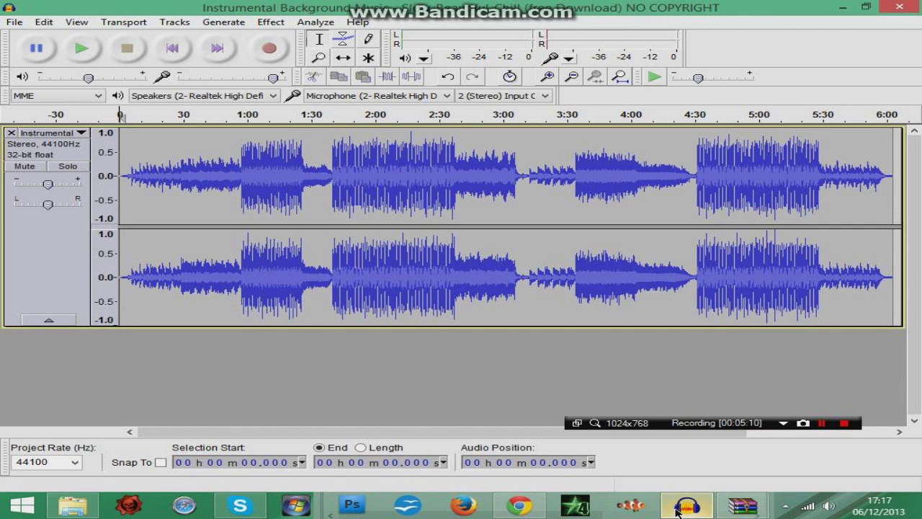
click(676, 510)
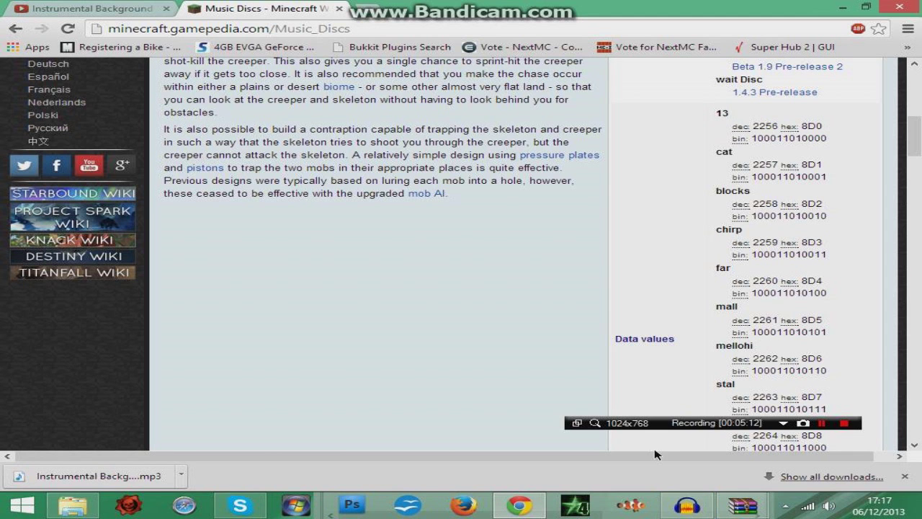
Search google.co.uk for "audacity" in a new browser tab and open Audacity's Download page.
click(357, 8)
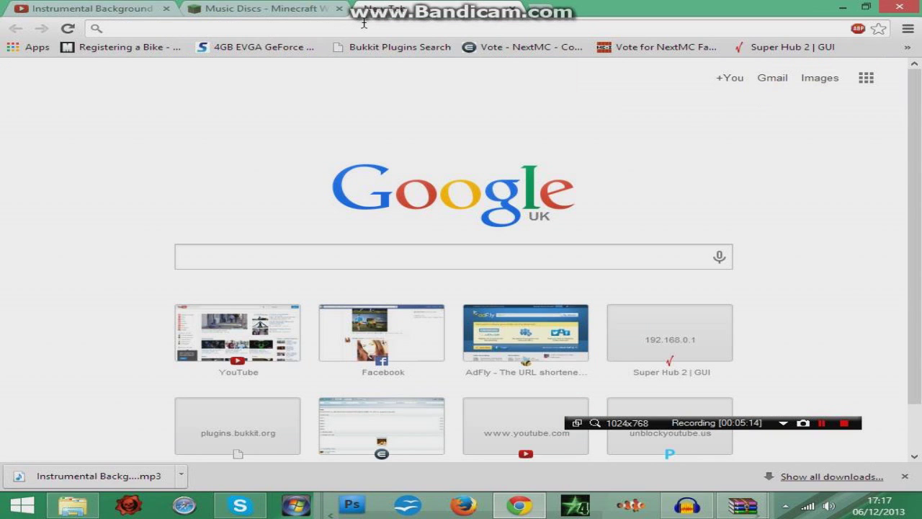
text(google.co.uk)
key(Return)
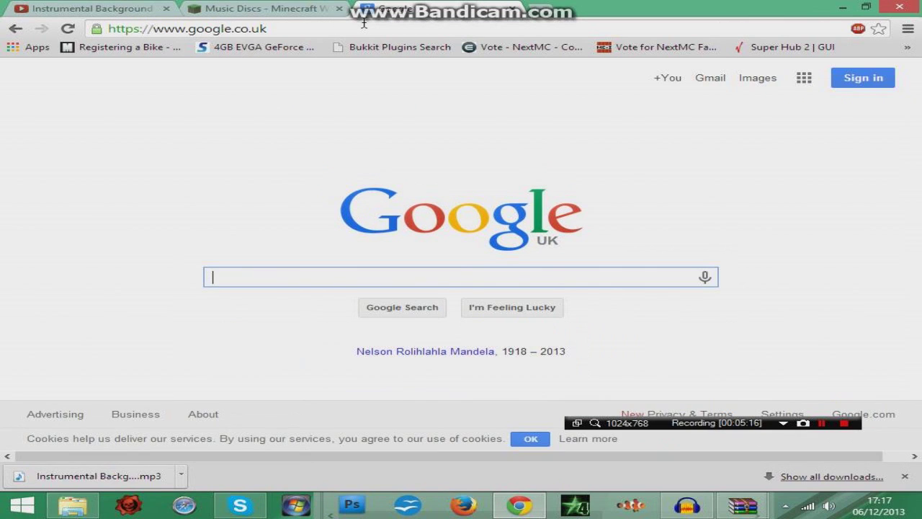
text(audac)
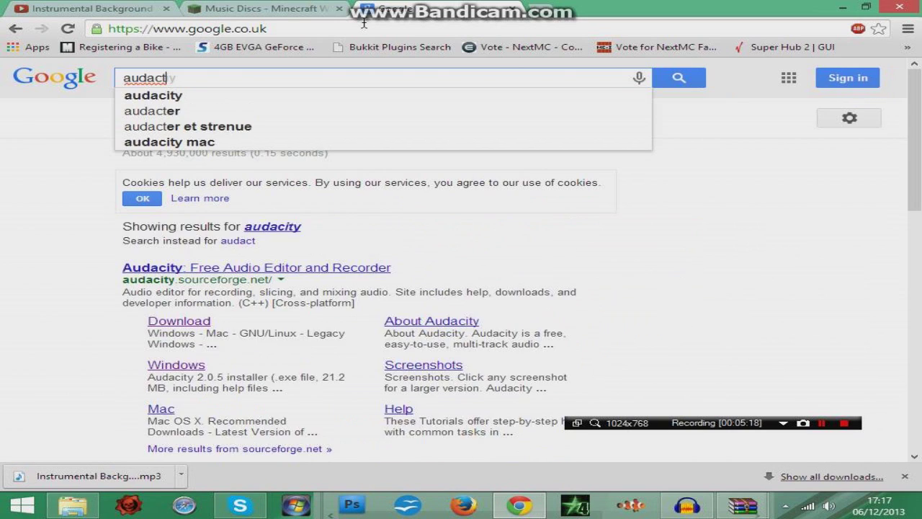
text(ity)
key(Return)
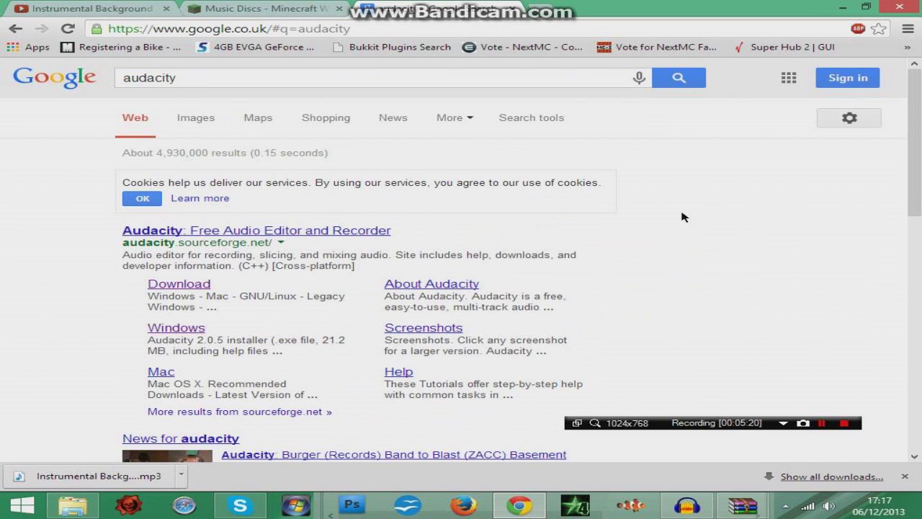
click(180, 286)
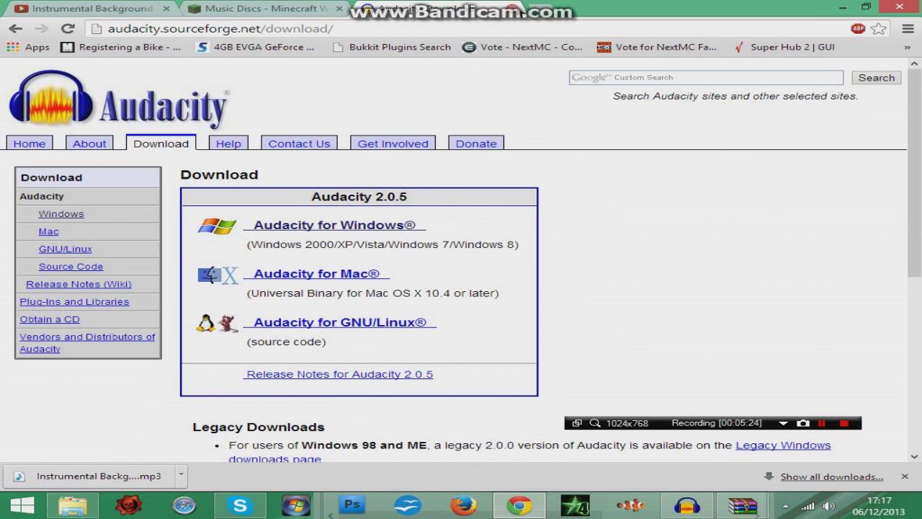
Return to the Music Discs wiki page and switch to Audacity with the instrumental track loaded.
click(263, 8)
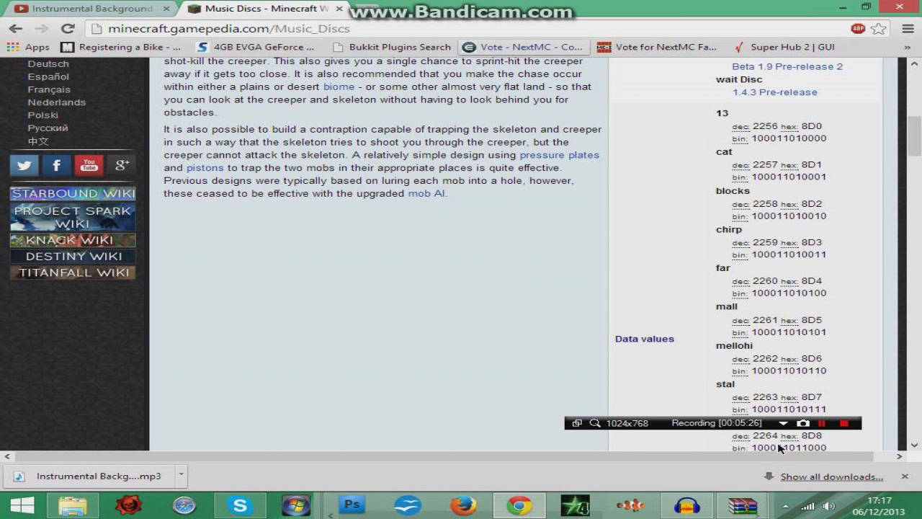
click(686, 506)
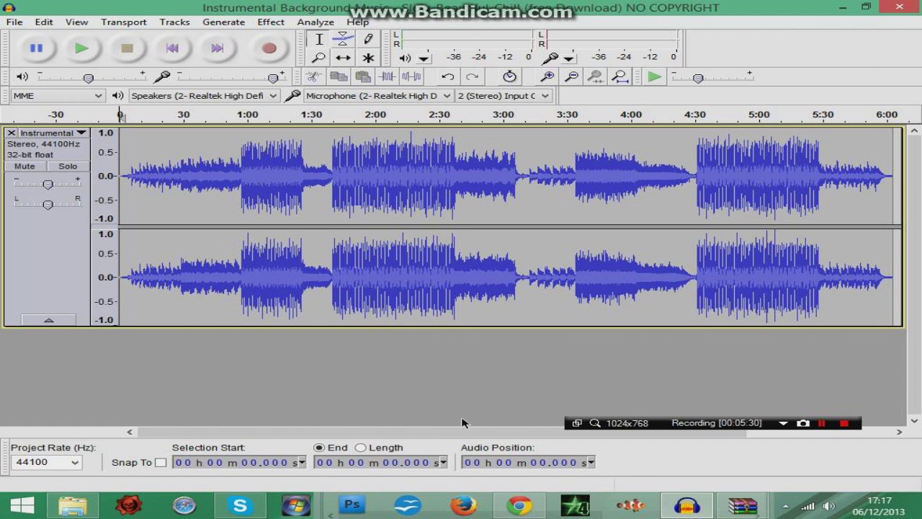
Switch to Chrome, open the YouTube video "Vide - Lifetime (Chilled Dubstep)" and expand its description.
mouse_move(518, 507)
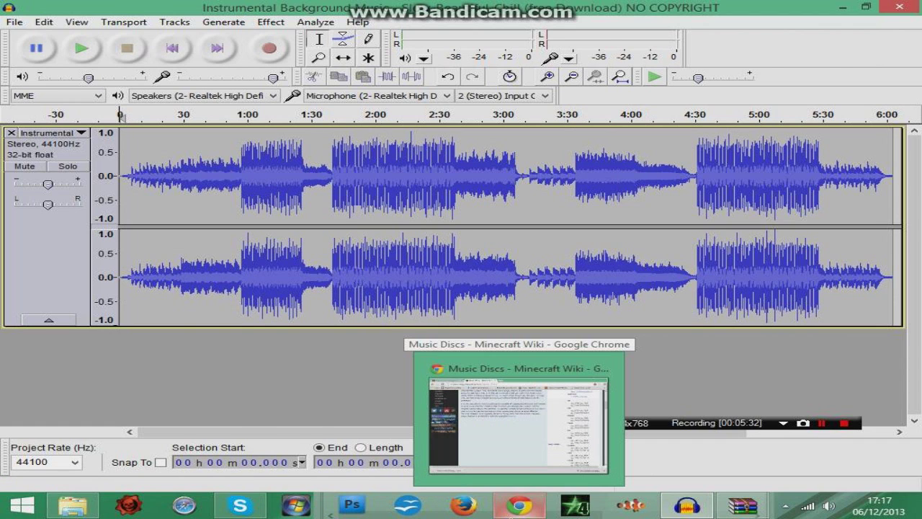
click(519, 418)
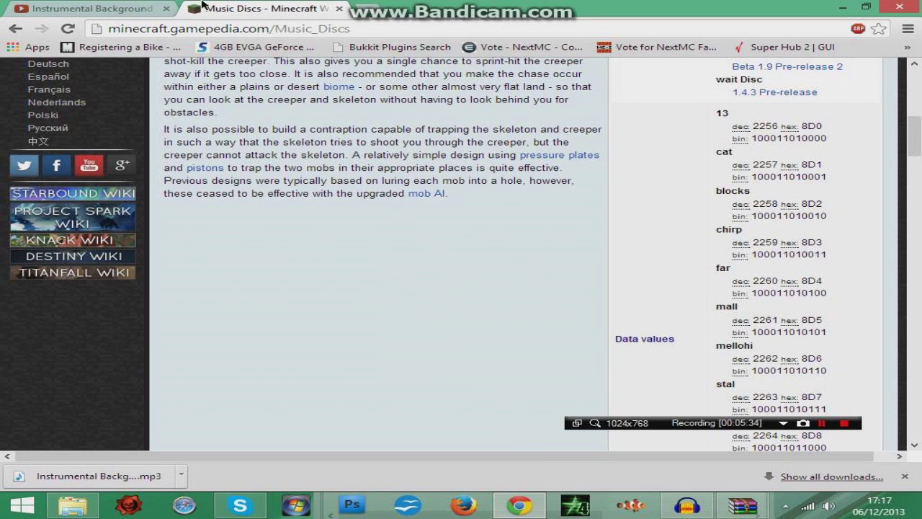
click(157, 8)
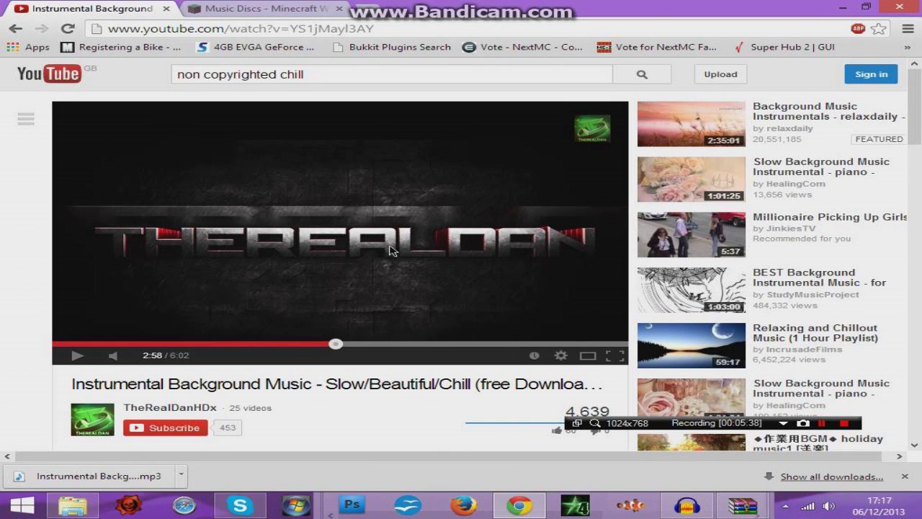
click(317, 69)
key(ctrl+a)
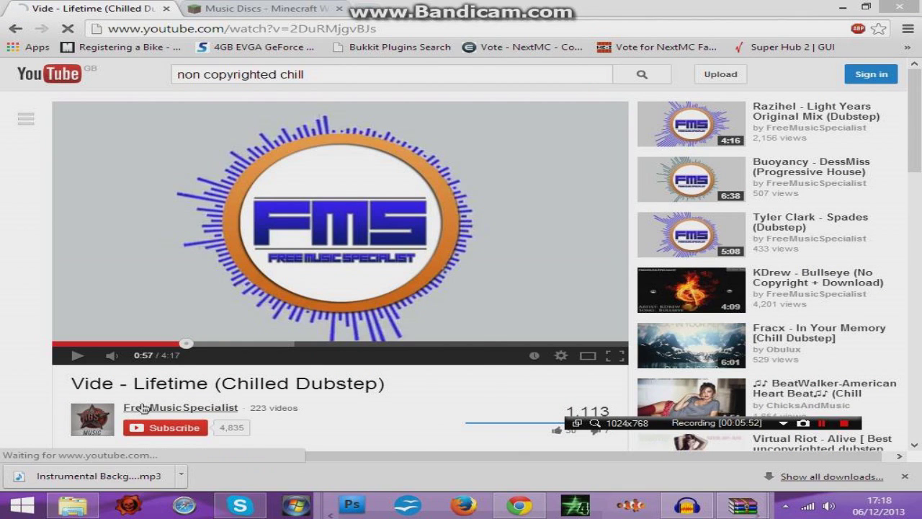
mouse_move(171, 411)
scroll(342, 367, down, 3)
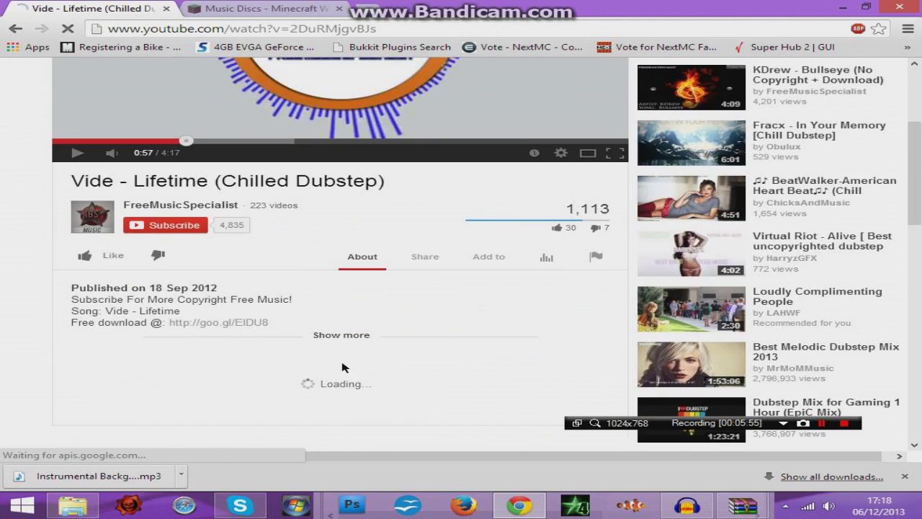
click(342, 334)
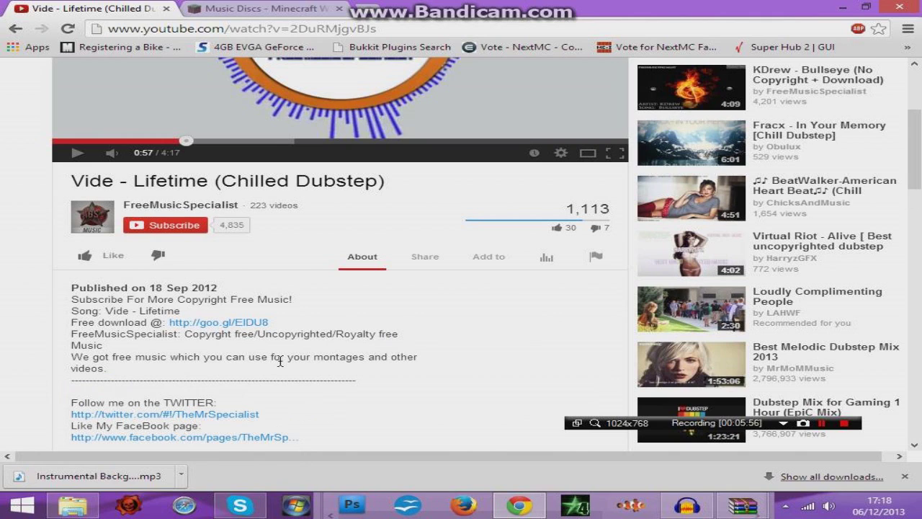
scroll(20, 286, up, 3)
Copy the web address of the "Vide - Lifetime (Chilled Dubstep)" video.
click(334, 32)
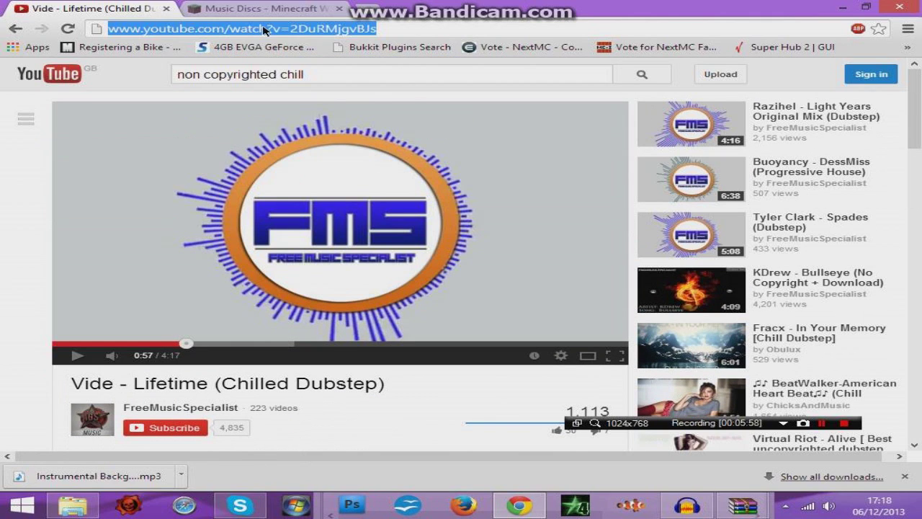
right_click(262, 28)
click(329, 76)
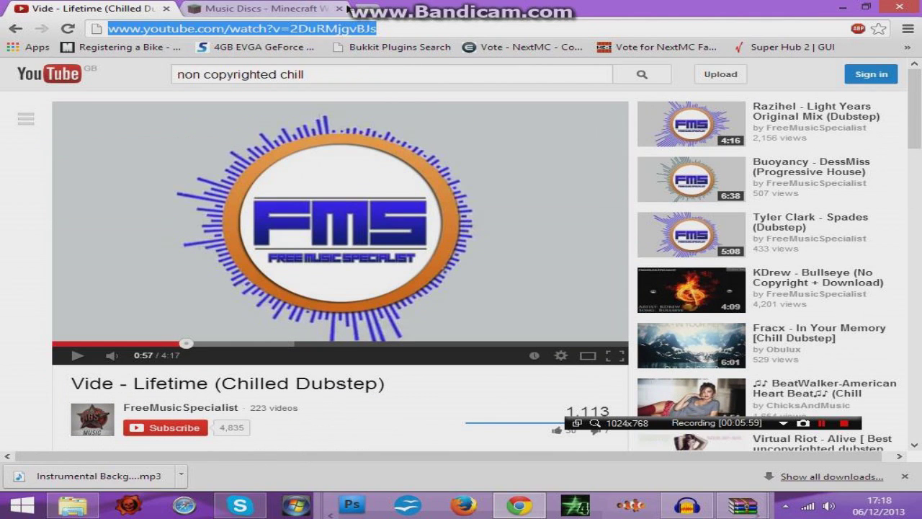
right_click(242, 33)
click(309, 84)
key(ctrl+t)
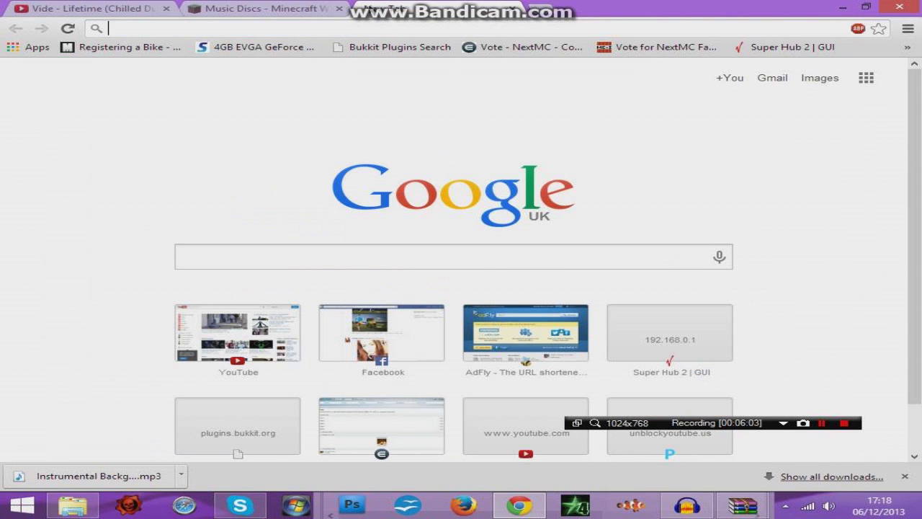
text(youtubne)
key(BackSpace)
key(BackSpace)
text(e)
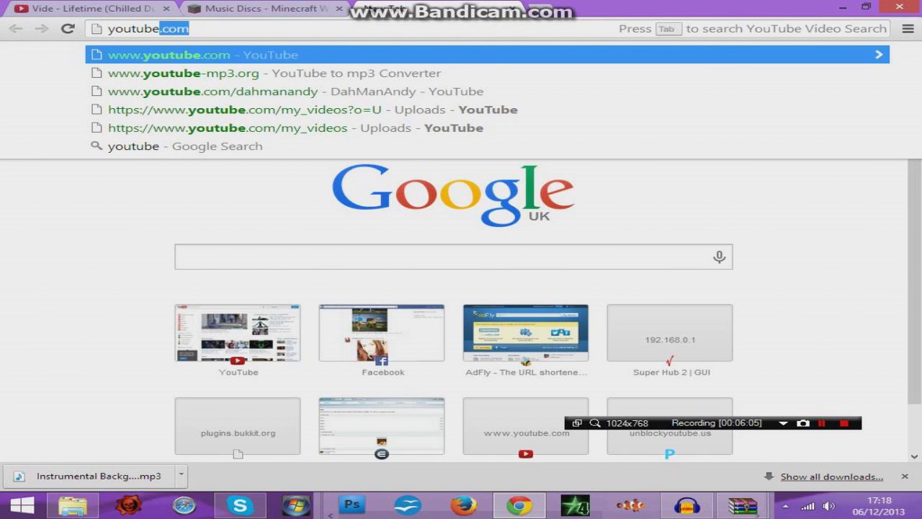
text(-mp3.or)
key(Return)
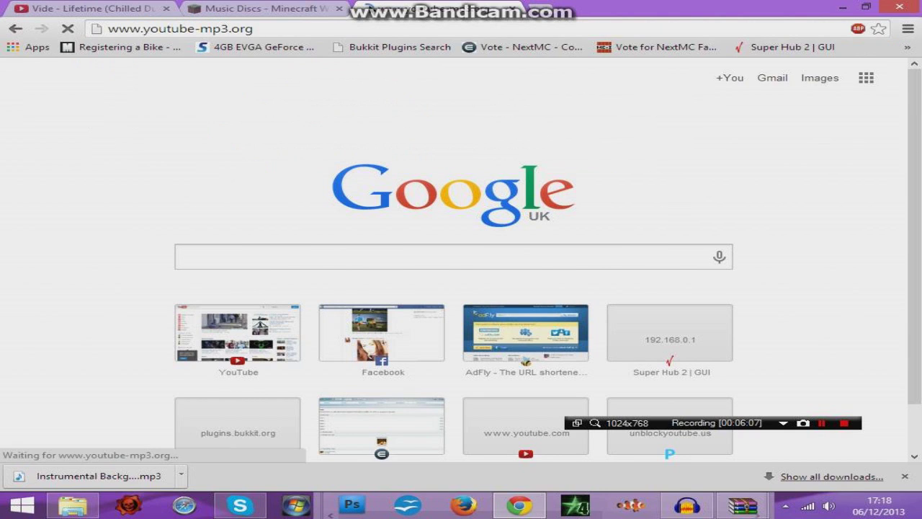
Try to convert the copied YouTube video link to MP3 on youtube-mp3.org.
click(549, 157)
key(ctrl+v)
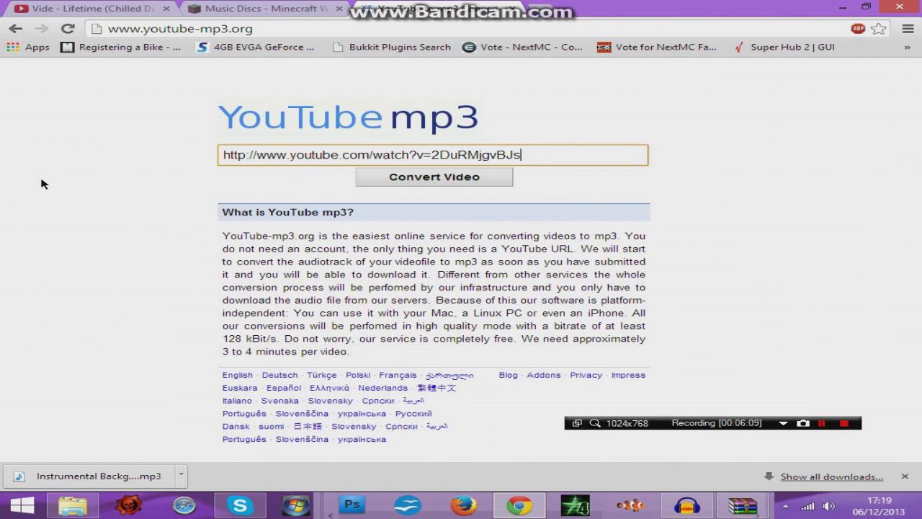
click(472, 180)
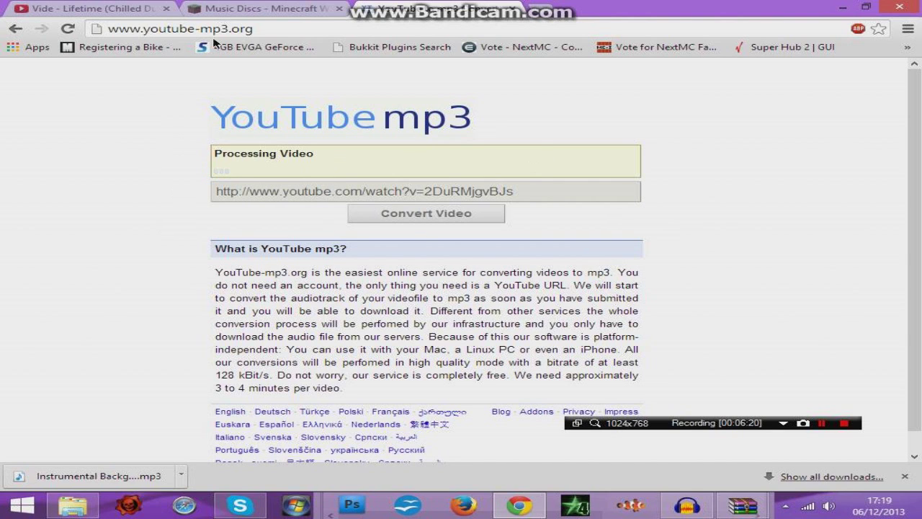
Look over the song's YouTube page and check the conversion progress on youtube-mp3.org.
click(97, 7)
scroll(250, 423, down, 4)
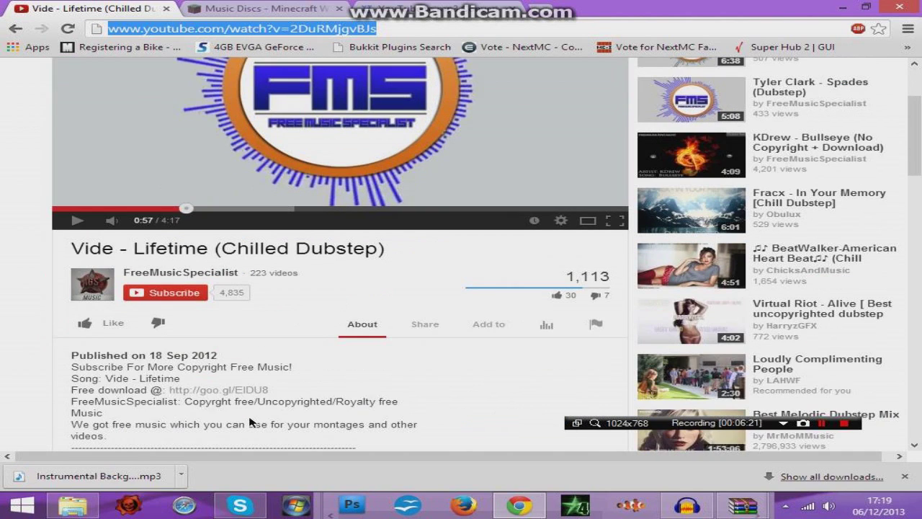
scroll(250, 423, up, 4)
click(369, 6)
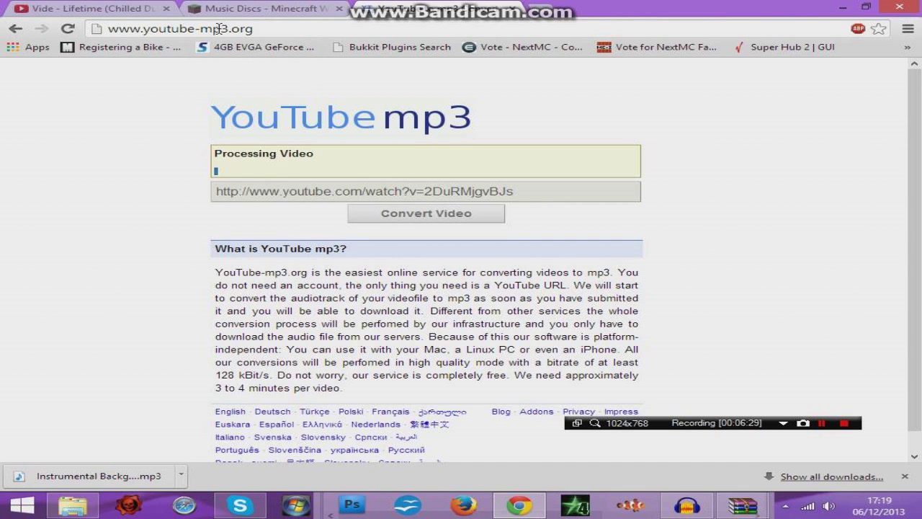
click(136, 13)
click(407, 7)
click(80, 9)
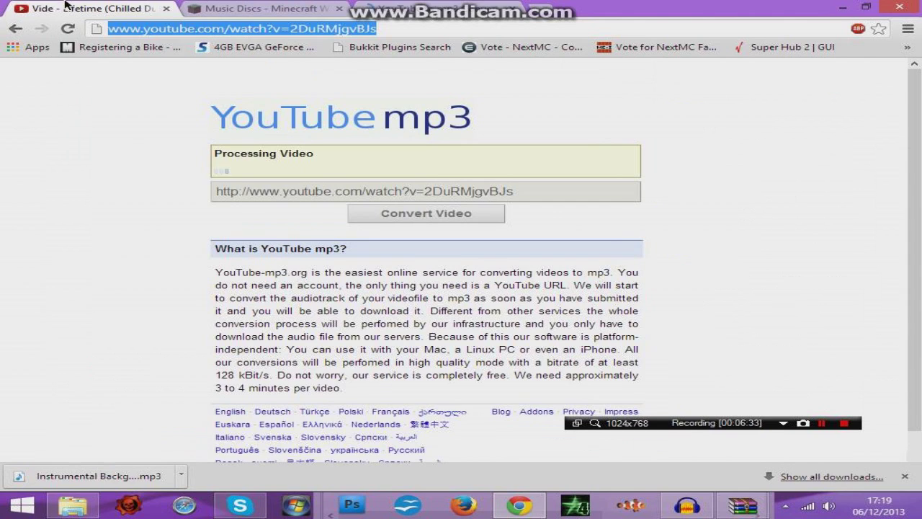
click(388, 6)
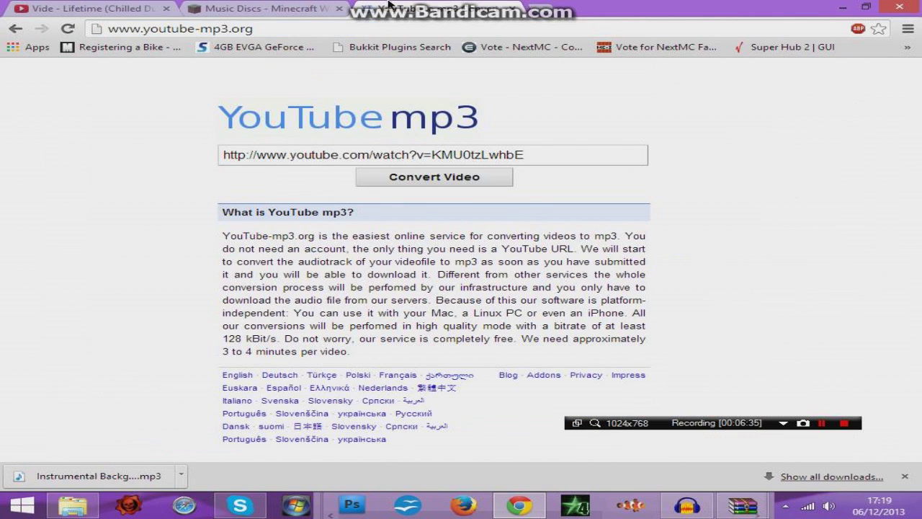
Replace the link on youtube-mp3.org with the copied video address and try the conversion again.
click(388, 157)
key(ctrl+a)
right_click(388, 148)
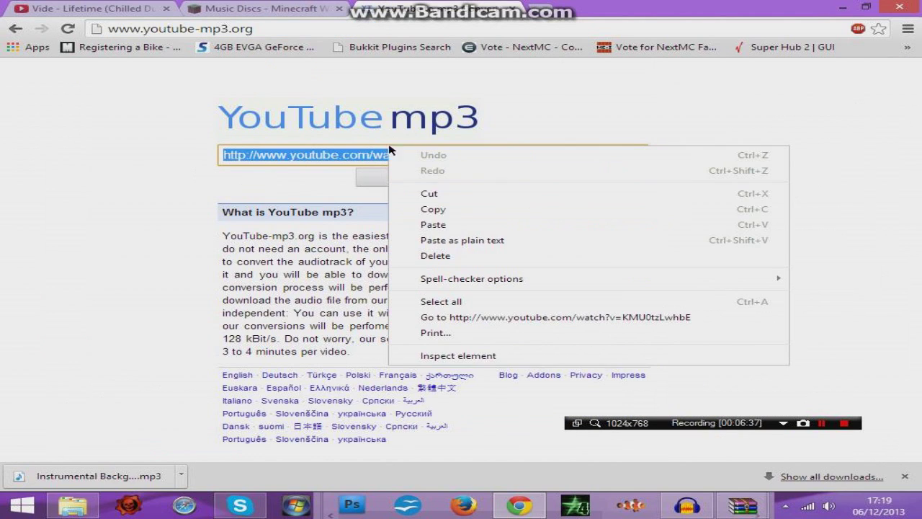
click(433, 224)
key(Return)
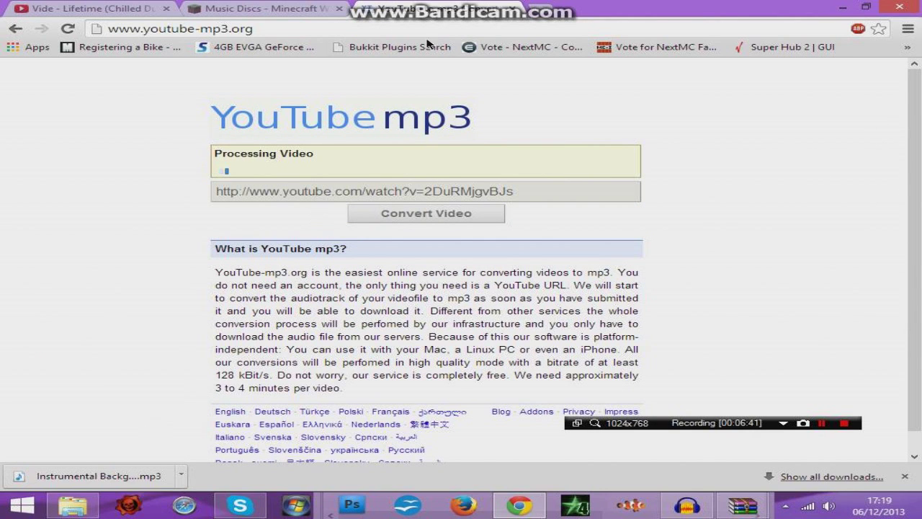
Search Google for "youtube to mp3" in a new tab and open the Video2mp3 site.
click(542, 7)
text(youtu)
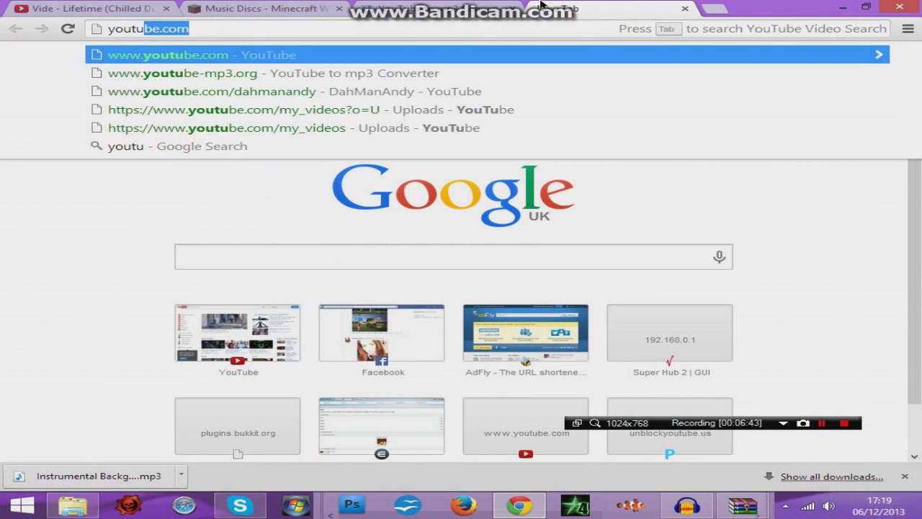
text(be to mp4)
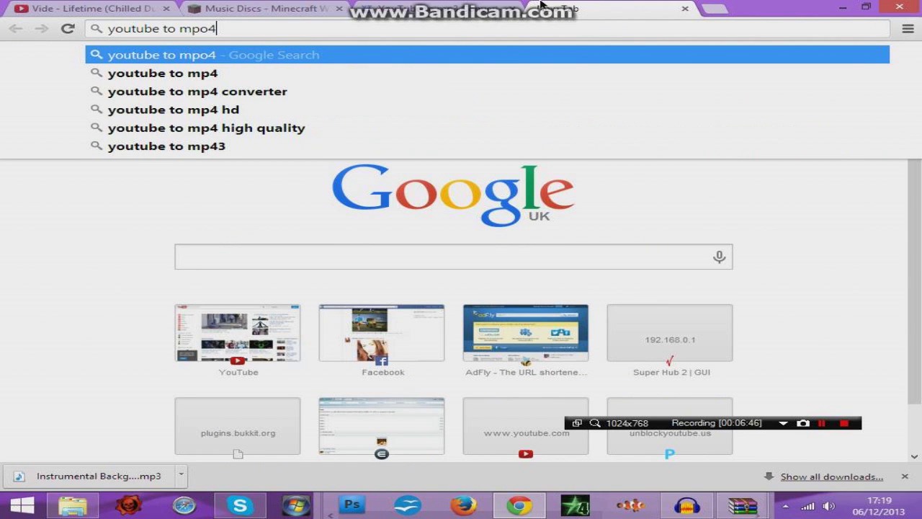
key(BackSpace)
text(3)
key(Return)
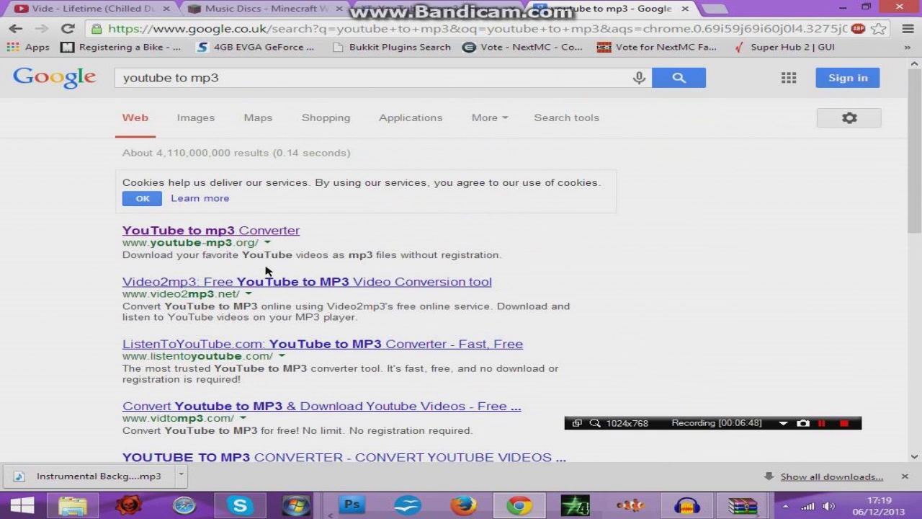
click(255, 282)
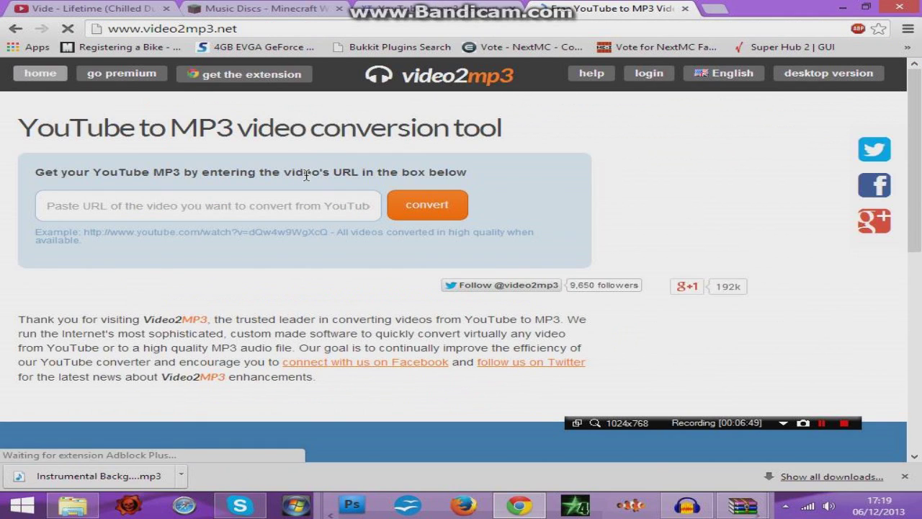
Convert the copied video link on video2mp3.net and download the MP3 file, closing both converter tabs.
click(436, 6)
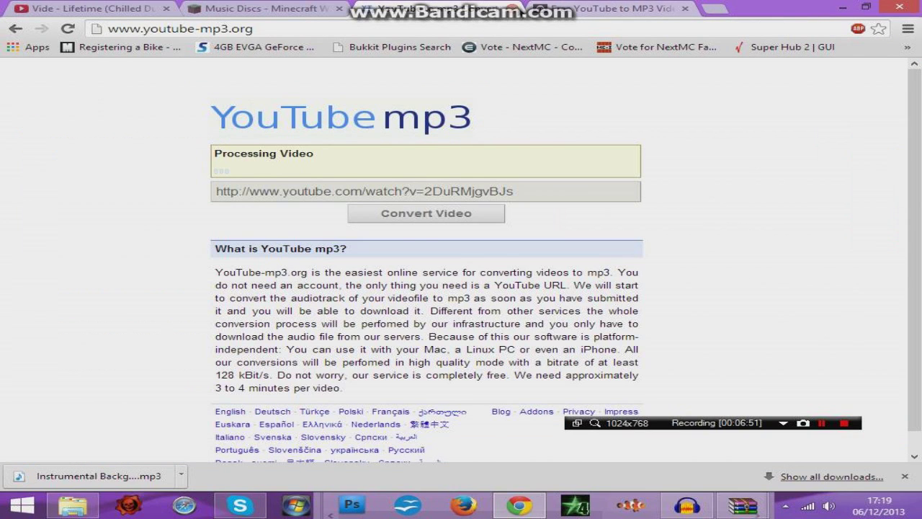
click(555, 7)
right_click(174, 207)
click(242, 286)
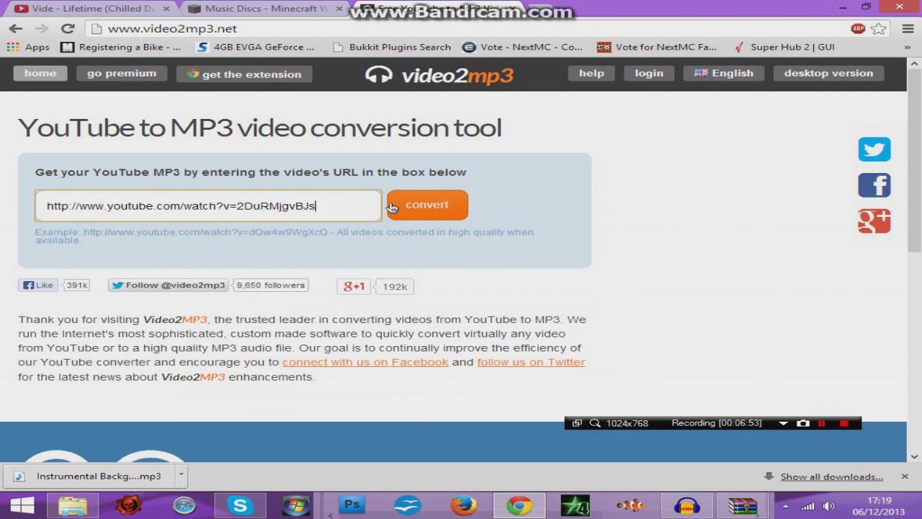
click(427, 205)
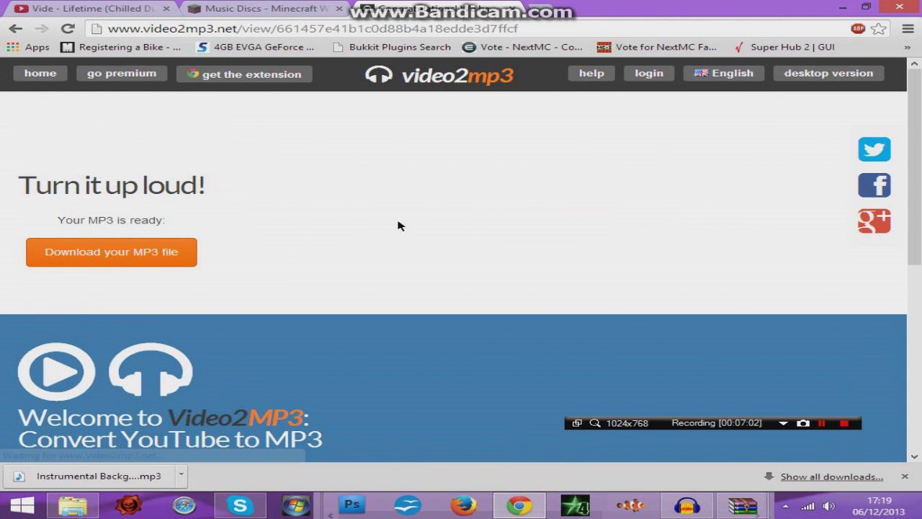
click(160, 256)
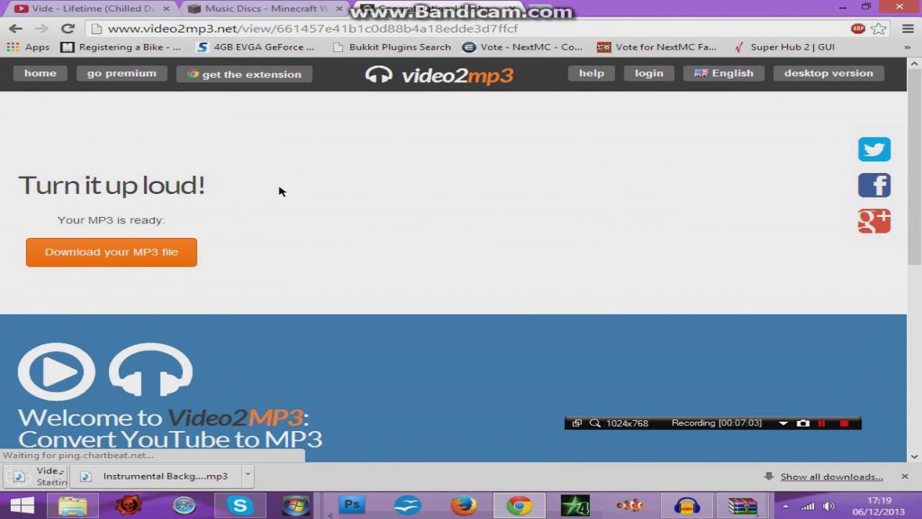
click(513, 9)
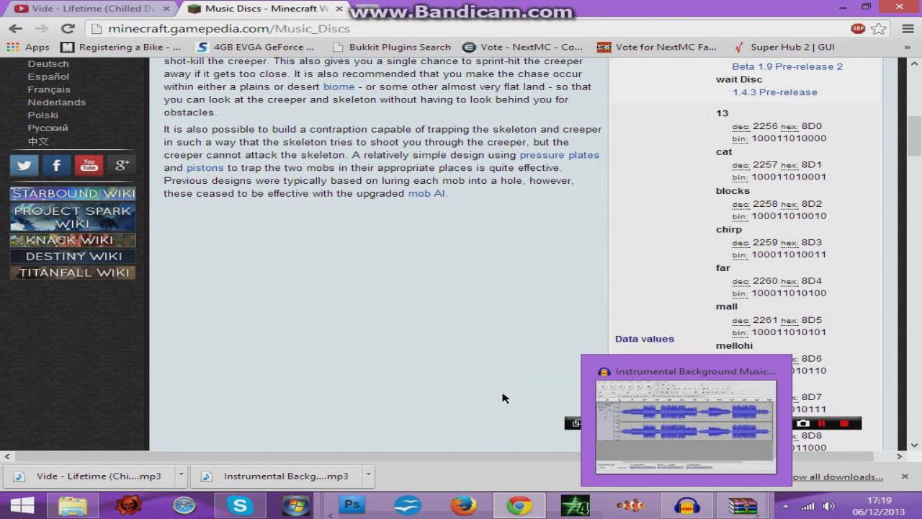
Switch to Audacity and remove the Instrumental track from the project.
click(698, 506)
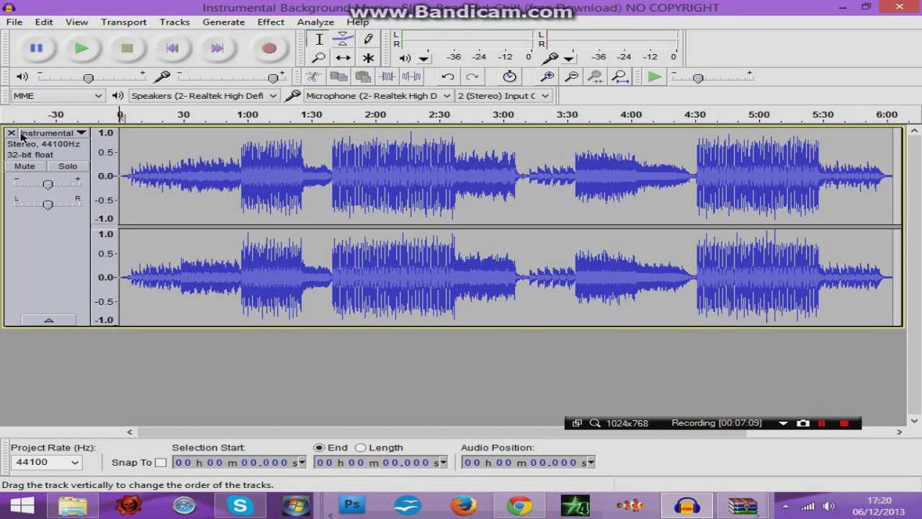
click(10, 133)
click(14, 22)
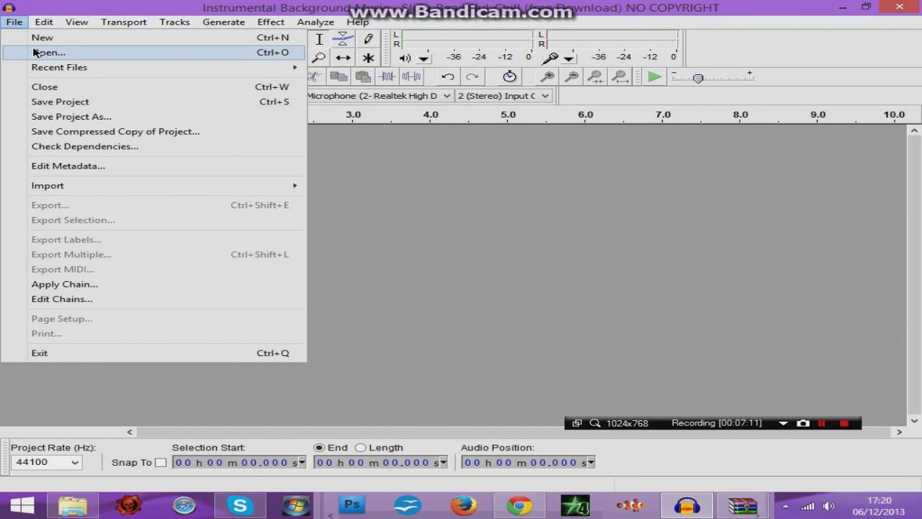
click(242, 321)
Import the downloaded "Vide - Lifetime (Chilled Dubstep)" MP3 from Chrome's downloads into the empty Audacity project.
click(541, 500)
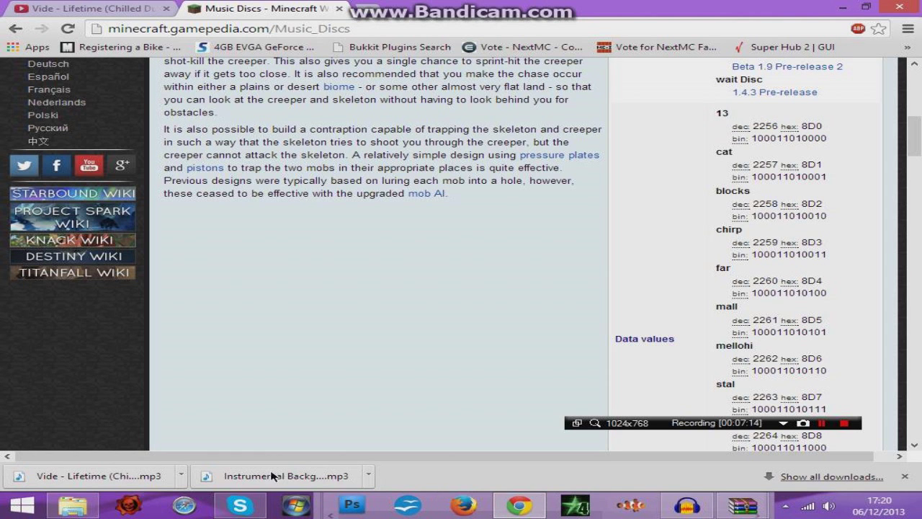
drag(99, 476, 413, 325)
drag(132, 237, 132, 237)
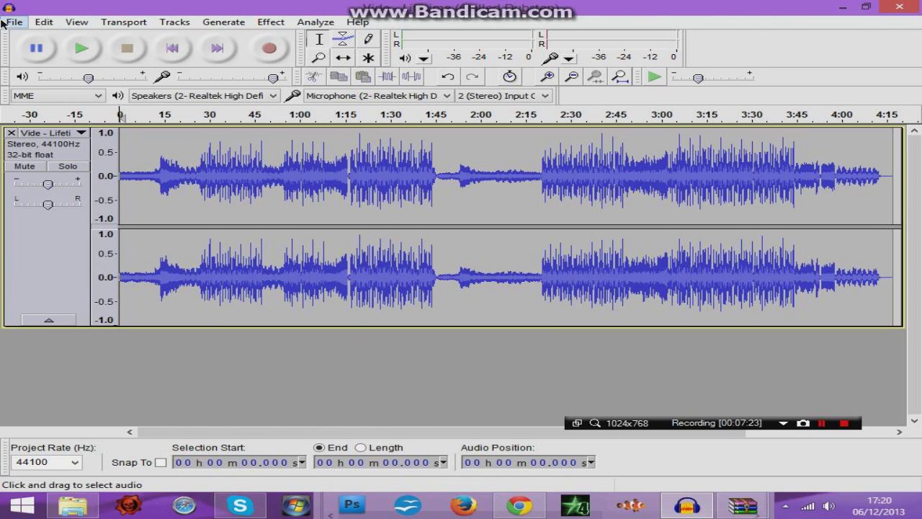
Lower the Vide - Lifetime track's gain slightly and begin exporting the project's audio.
drag(48, 186, 33, 188)
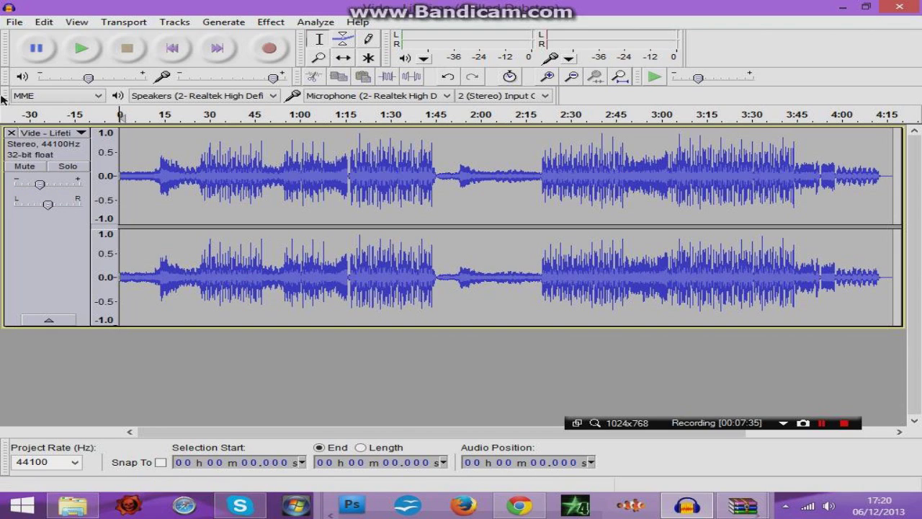
click(14, 22)
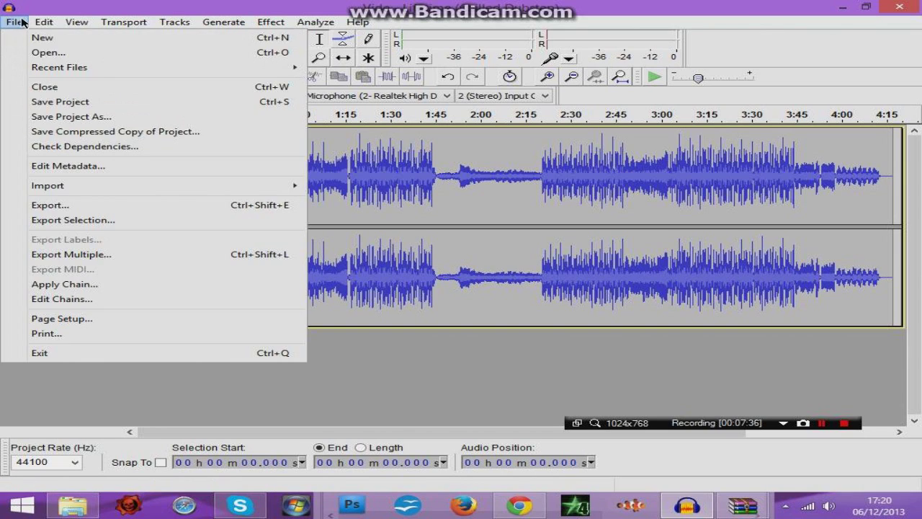
click(70, 204)
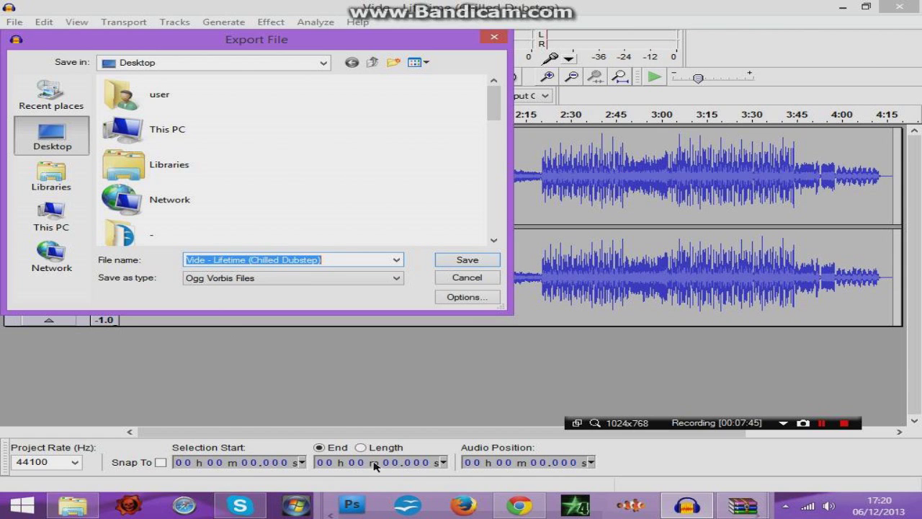
Check the music disc names listed under Data values on the Minecraft wiki's Music Discs page in Chrome.
click(519, 505)
scroll(683, 276, up, 3)
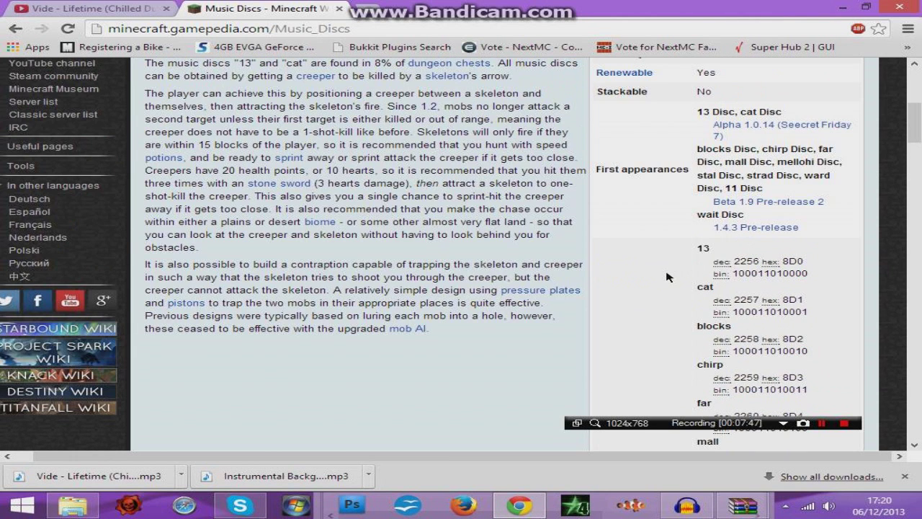
scroll(340, 36, down, 3)
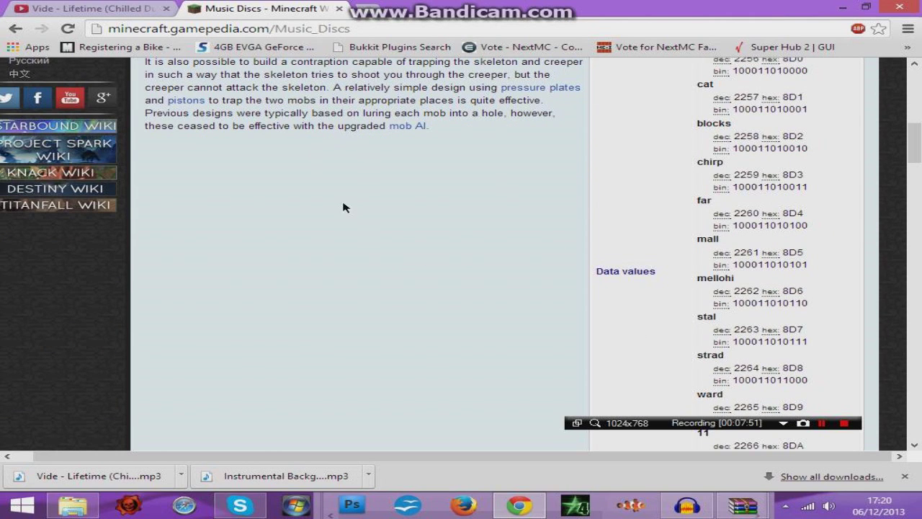
scroll(655, 278, down, 1)
scroll(670, 256, up, 3)
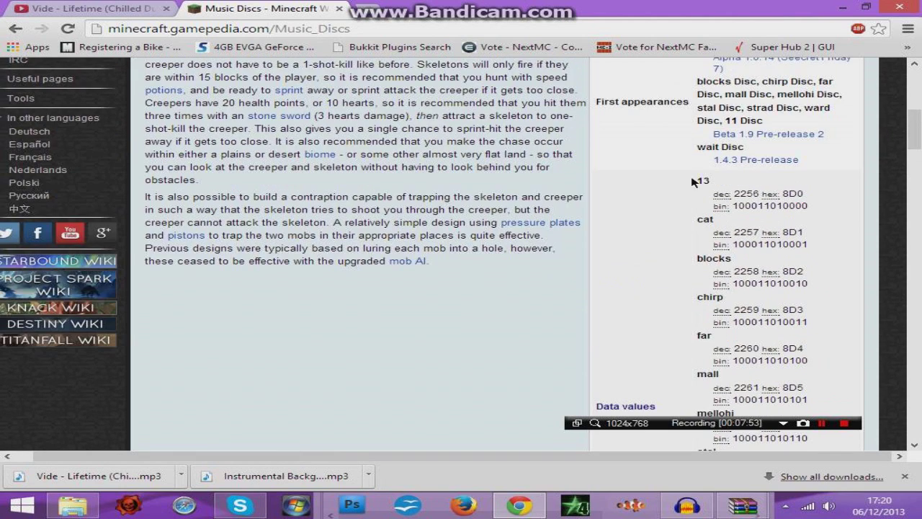
scroll(706, 362, down, 3)
scroll(706, 250, down, 2)
scroll(721, 137, up, 1)
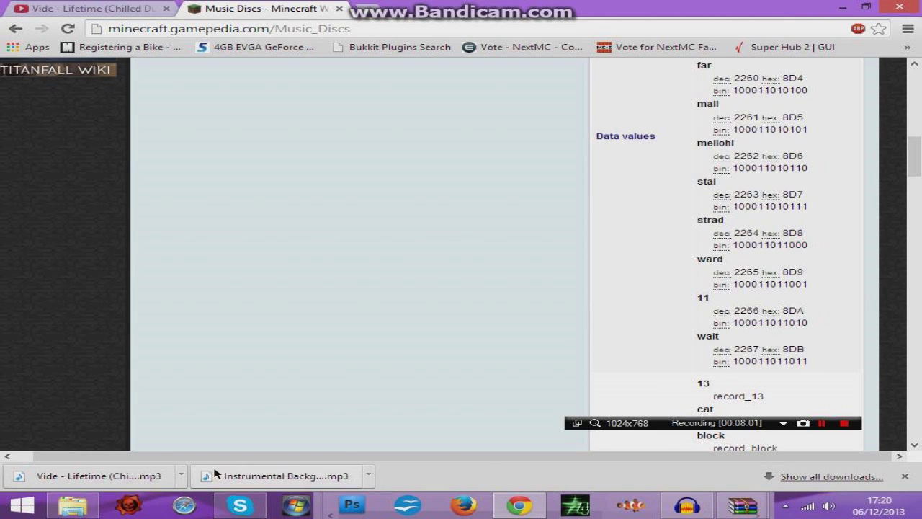
Return to Audacity and export the project to the desktop as an Ogg Vorbis file named "wait", accepting the metadata.
click(686, 505)
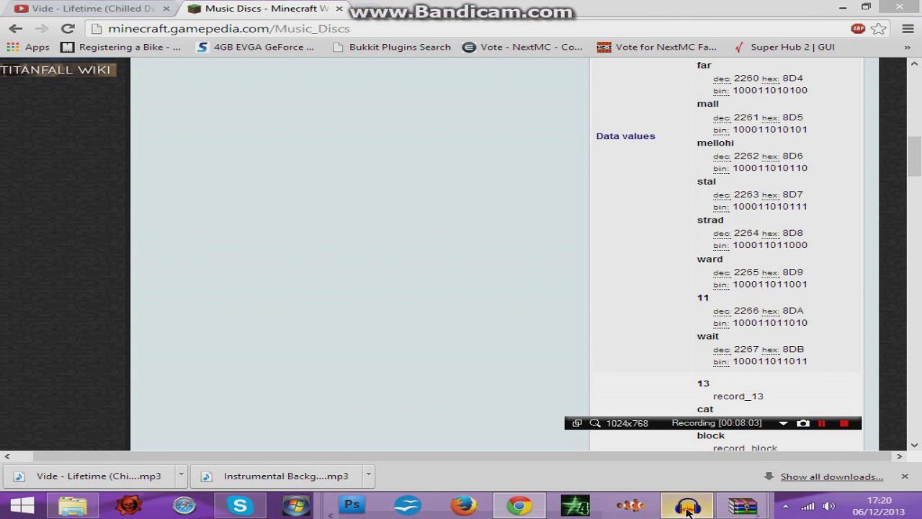
text(wai)
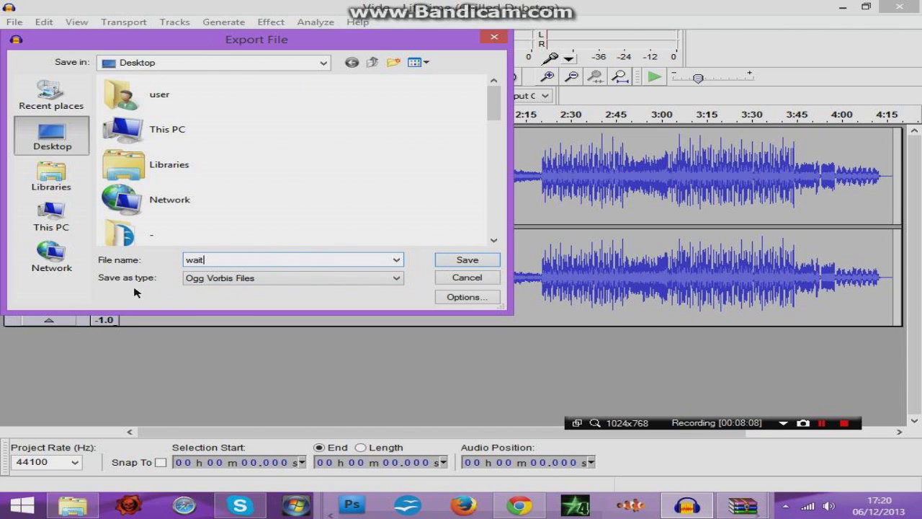
text(t)
click(203, 281)
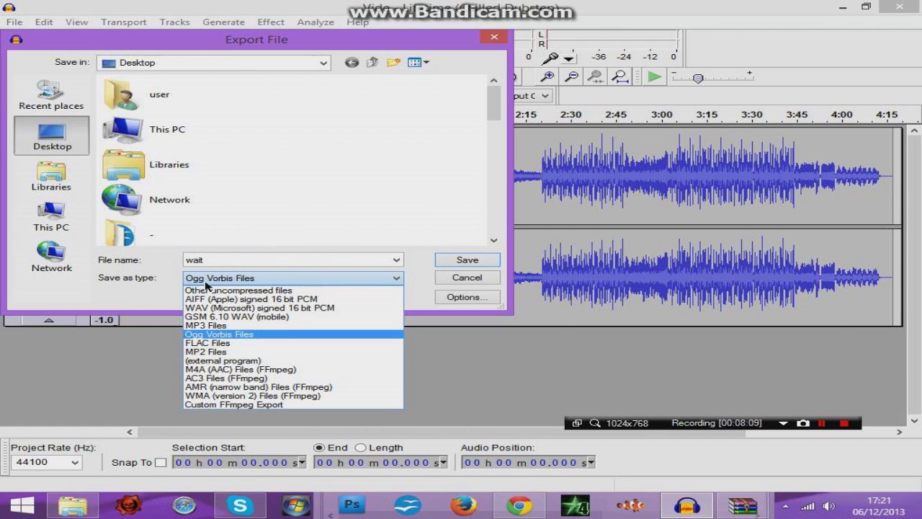
click(219, 335)
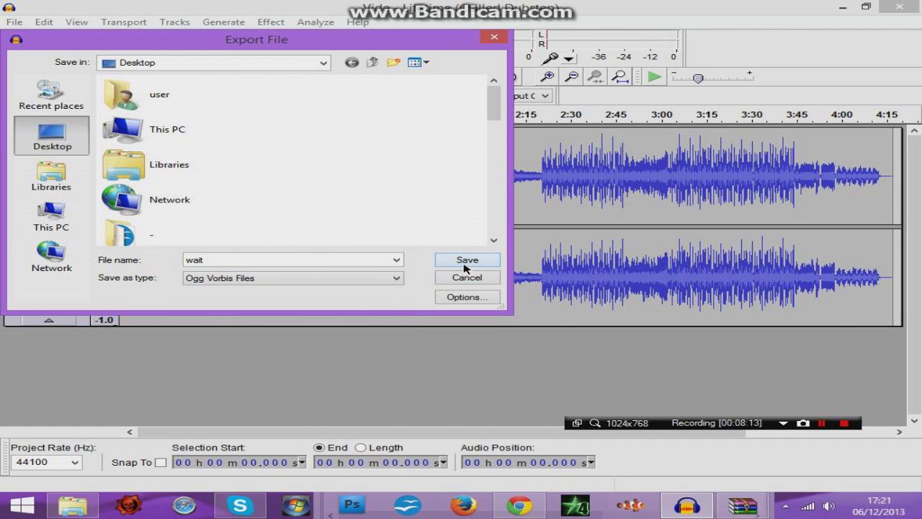
click(466, 262)
click(559, 405)
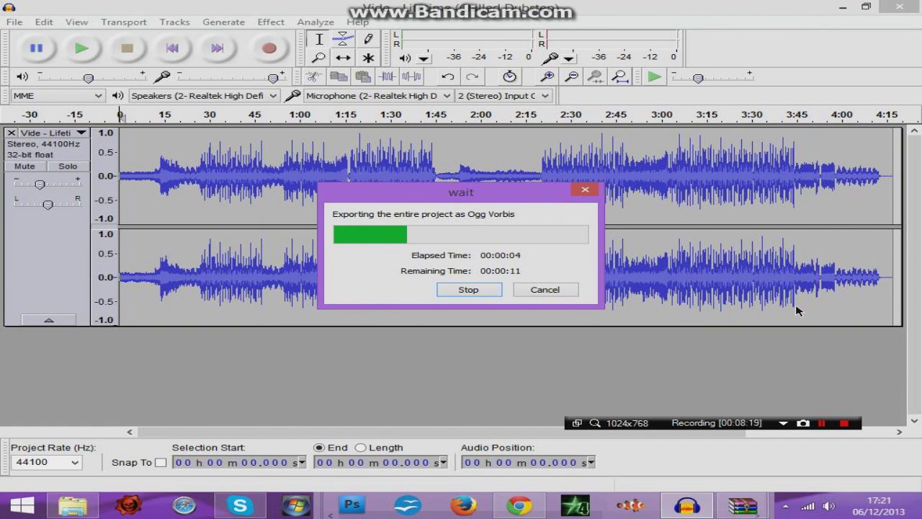
Close Audacity without saving the project changes.
click(822, 423)
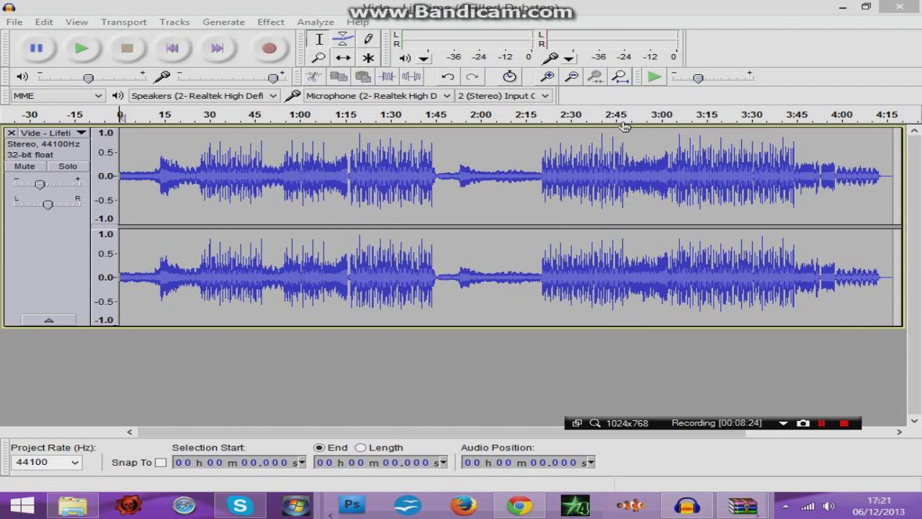
click(897, 11)
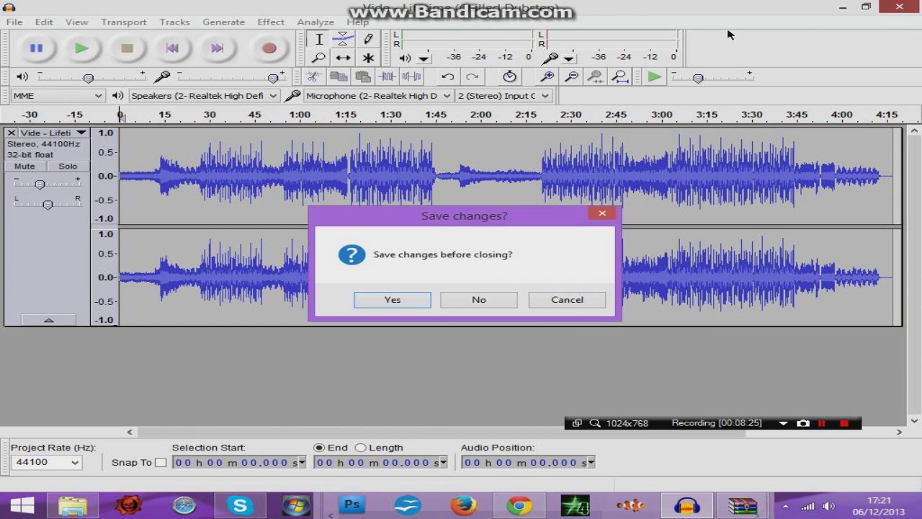
click(473, 302)
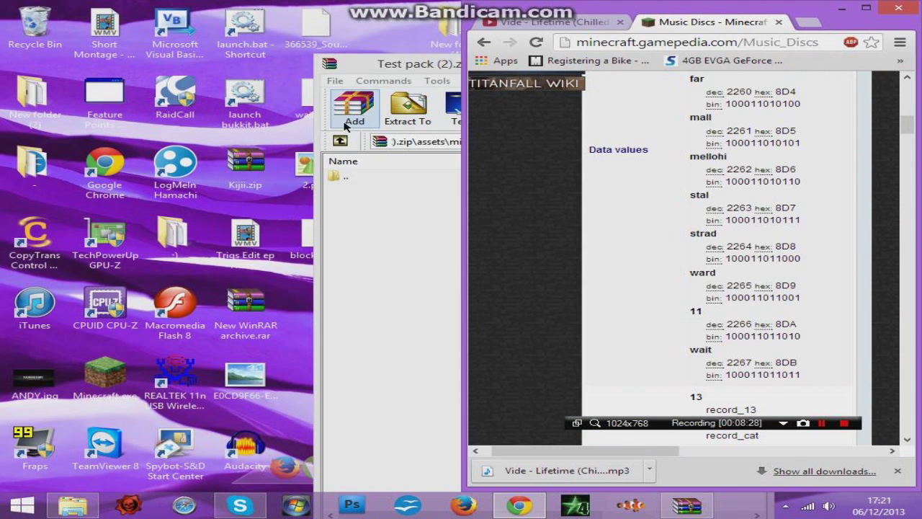
Add wait.ogg from the desktop to the sounds\records folder of Test pack (2).zip and close the archive.
drag(380, 66, 463, 69)
click(301, 92)
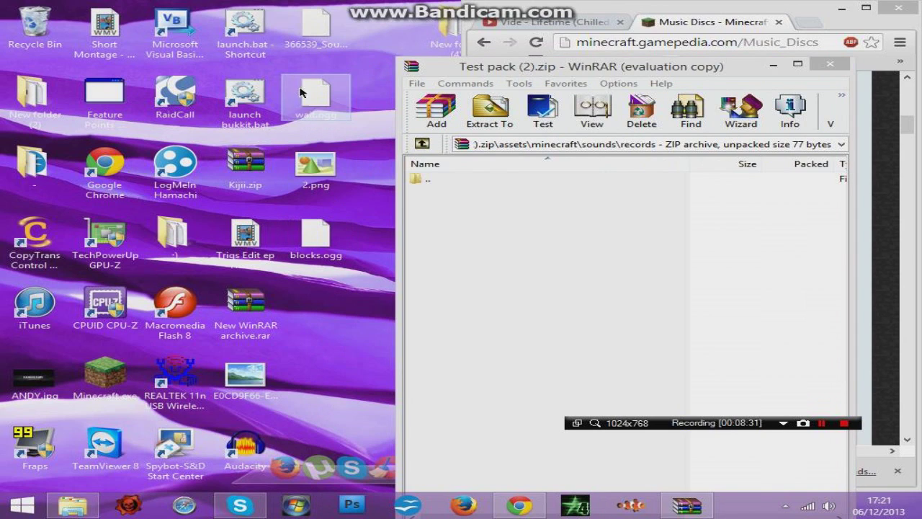
drag(313, 99, 467, 250)
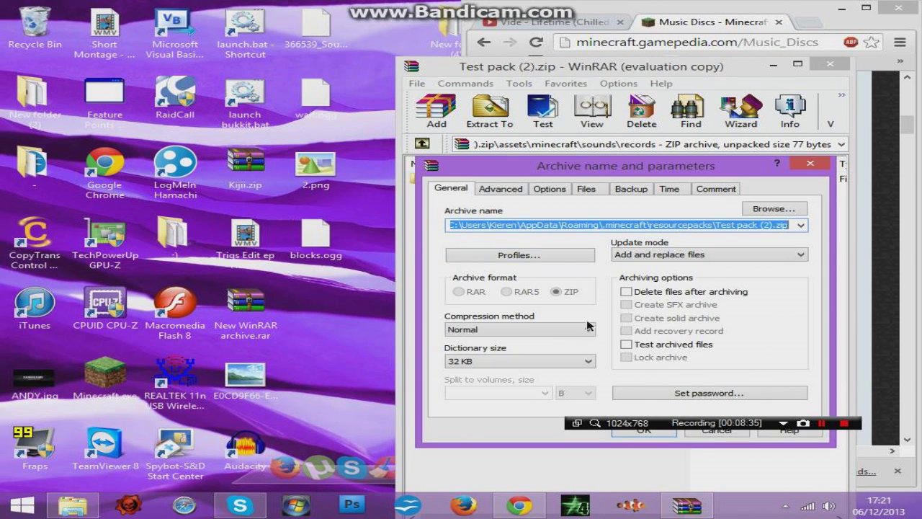
click(624, 432)
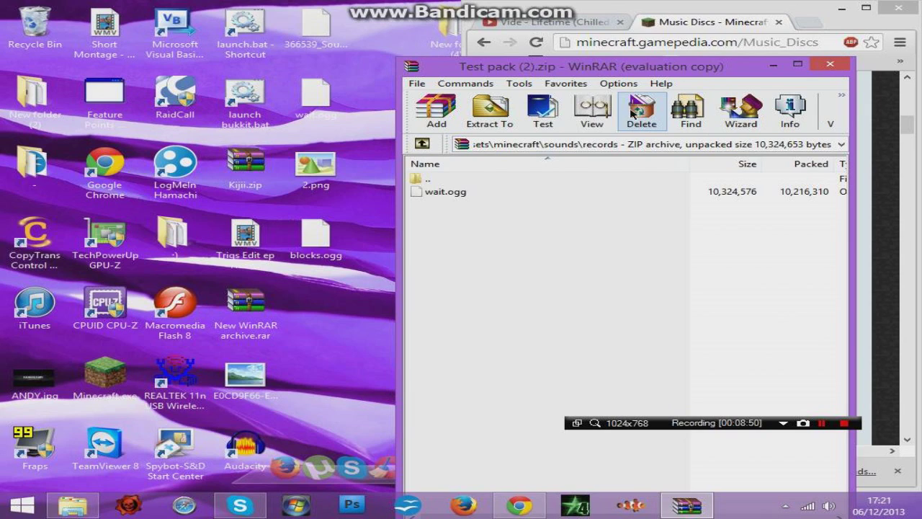
click(829, 66)
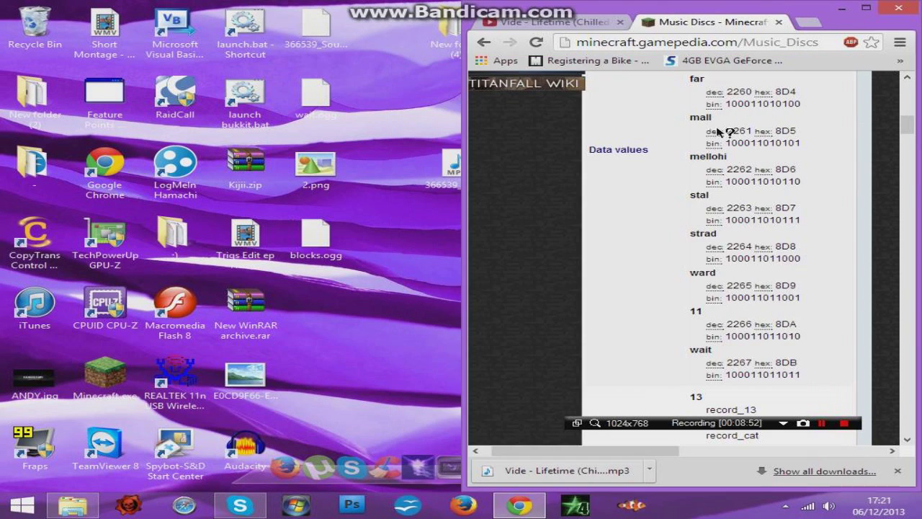
Launch Minecraft 1.7.2 from the desktop and close the launcher window.
double_click(99, 369)
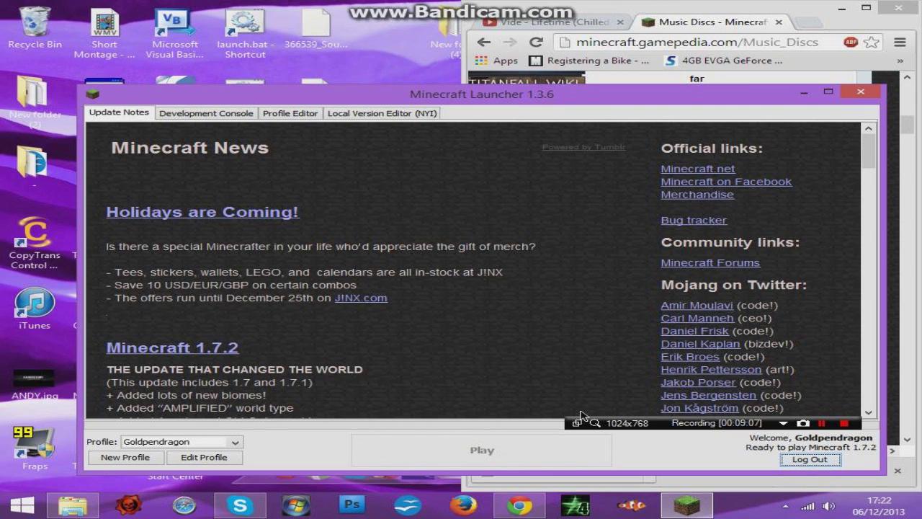
click(861, 93)
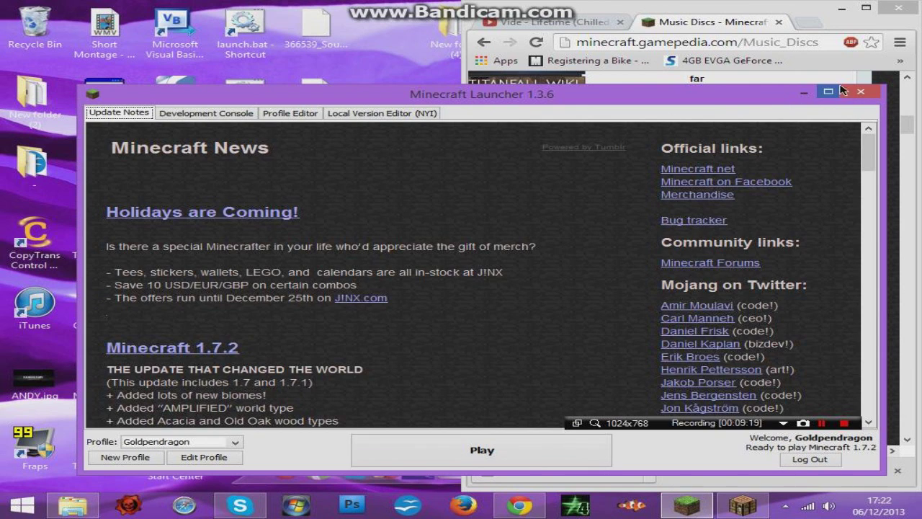
click(856, 90)
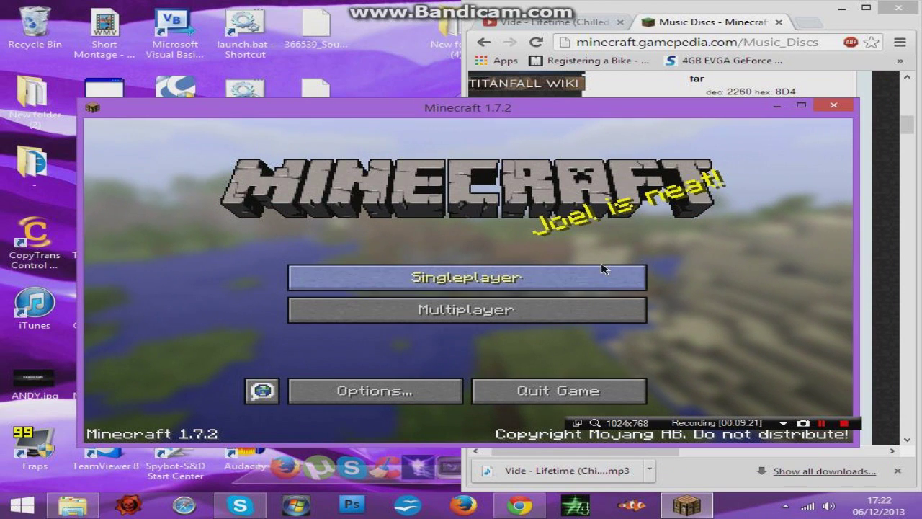
Activate the Test pack (2).zip resource pack in the game options and return to the title screen.
click(408, 392)
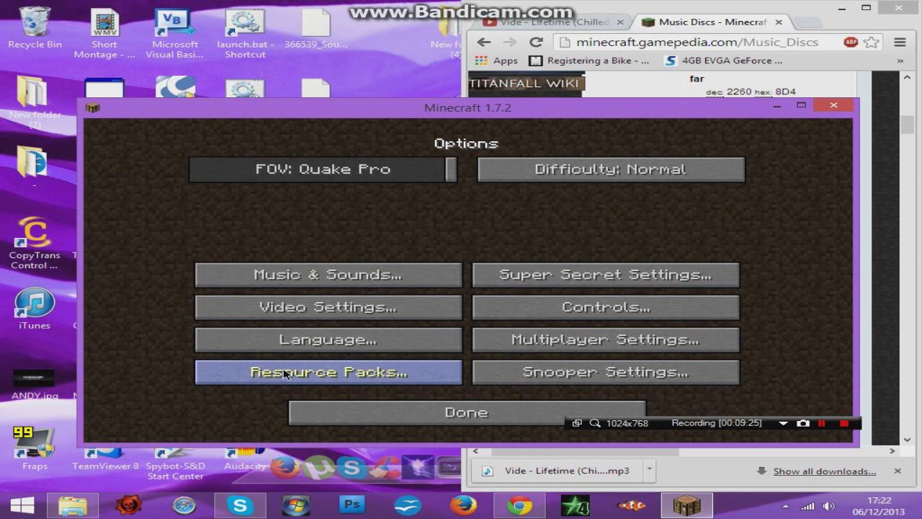
click(324, 373)
drag(457, 190, 438, 352)
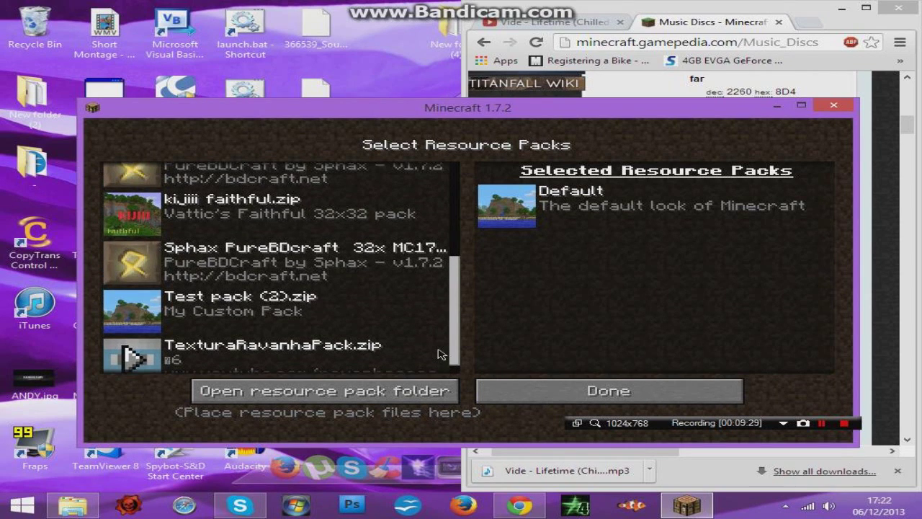
click(136, 310)
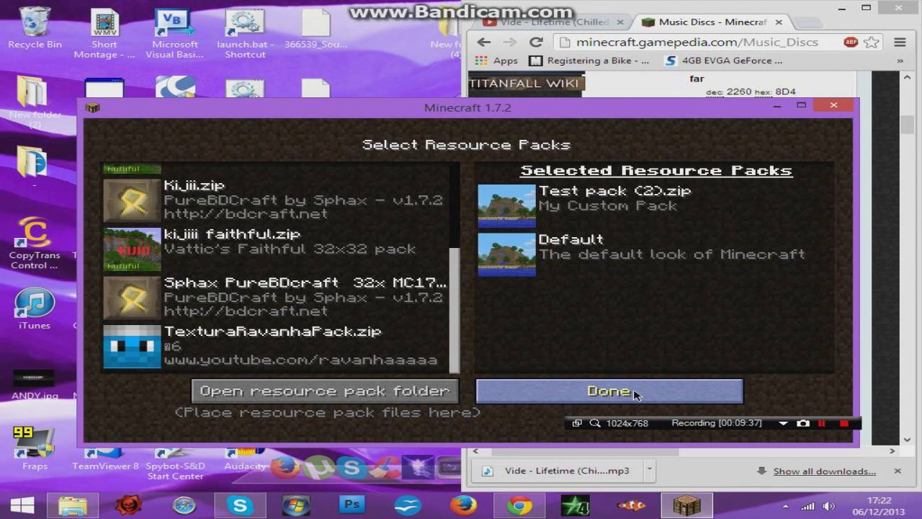
mouse_move(617, 210)
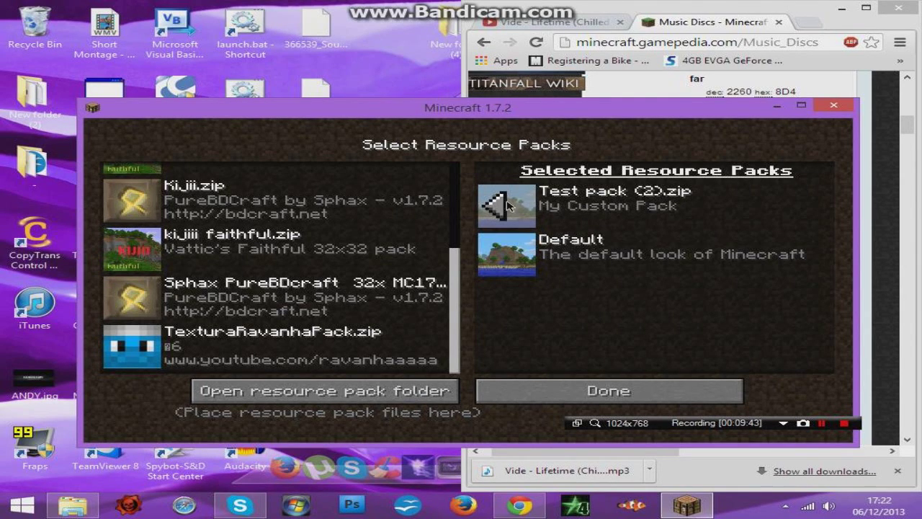
click(536, 391)
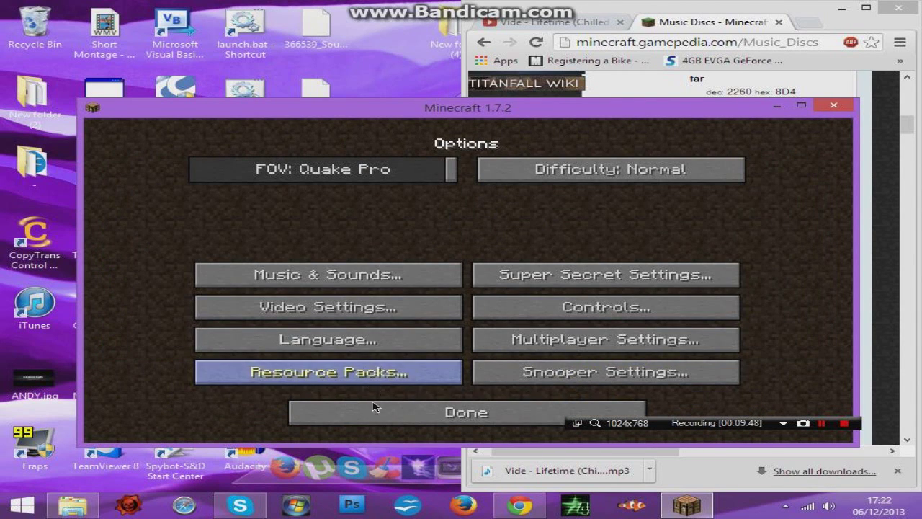
click(404, 410)
Load the singleplayer world "kijiii test" and search the creative inventory for "disc".
click(462, 279)
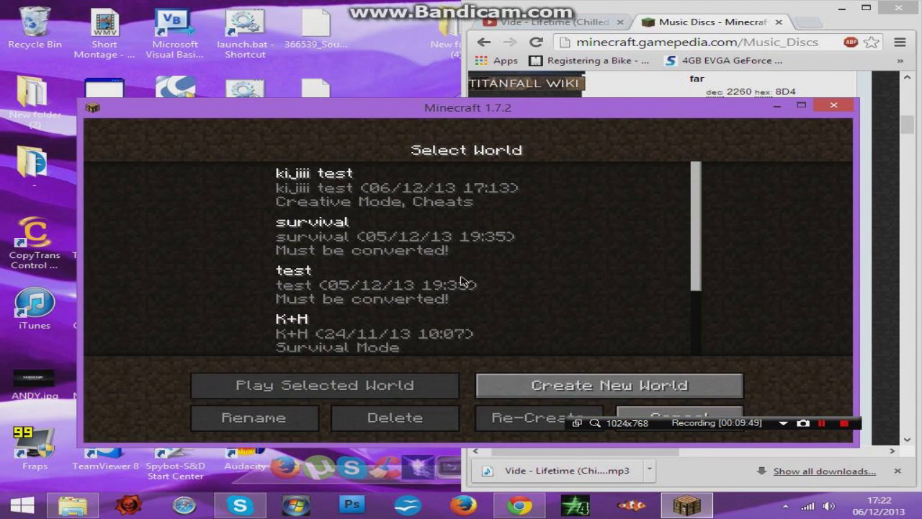
double_click(395, 193)
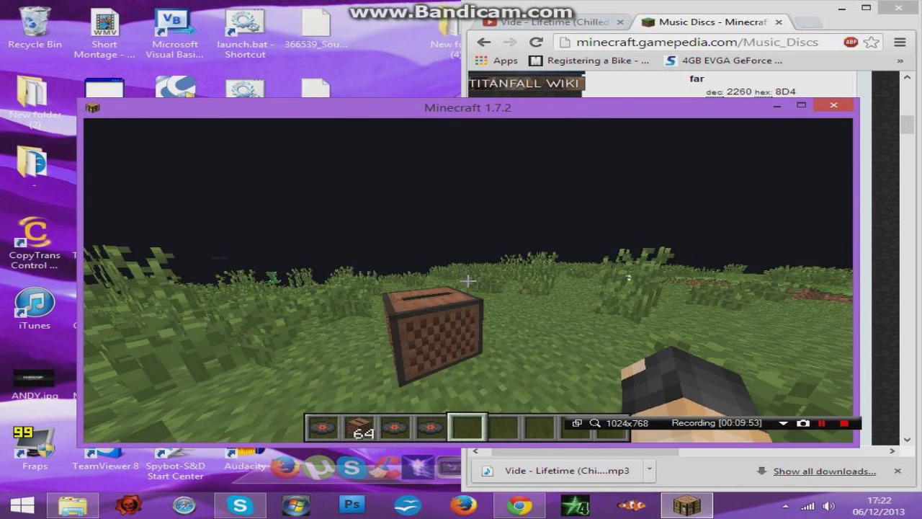
key(e)
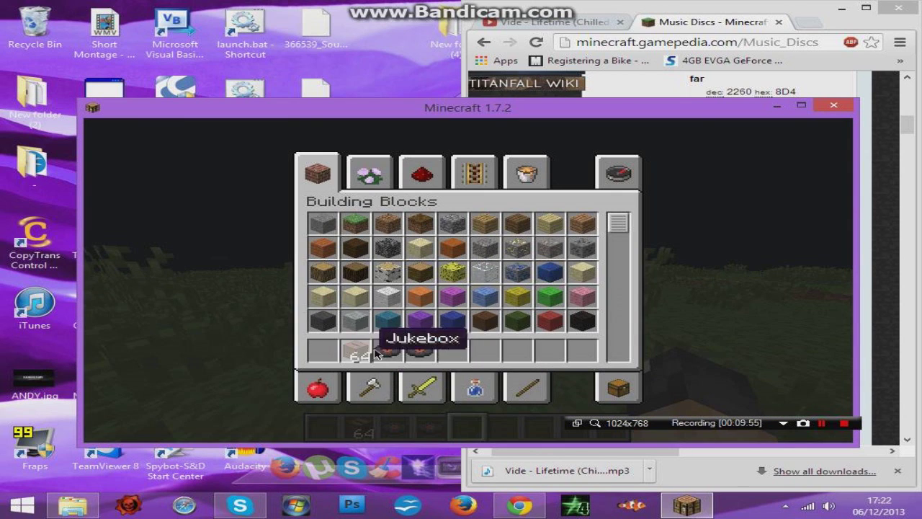
text(tdisc)
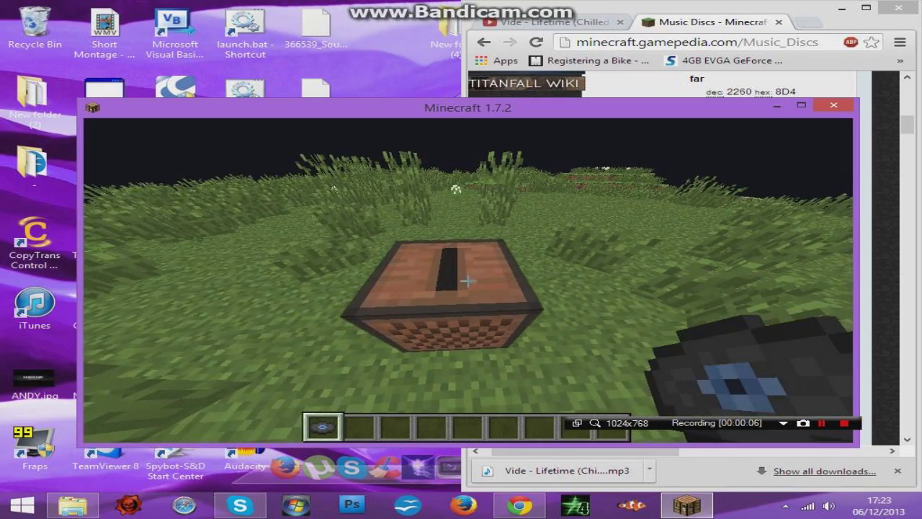
Switch to an empty hotbar slot and back away from the jukebox across the grass.
scroll(467, 281, down, 1)
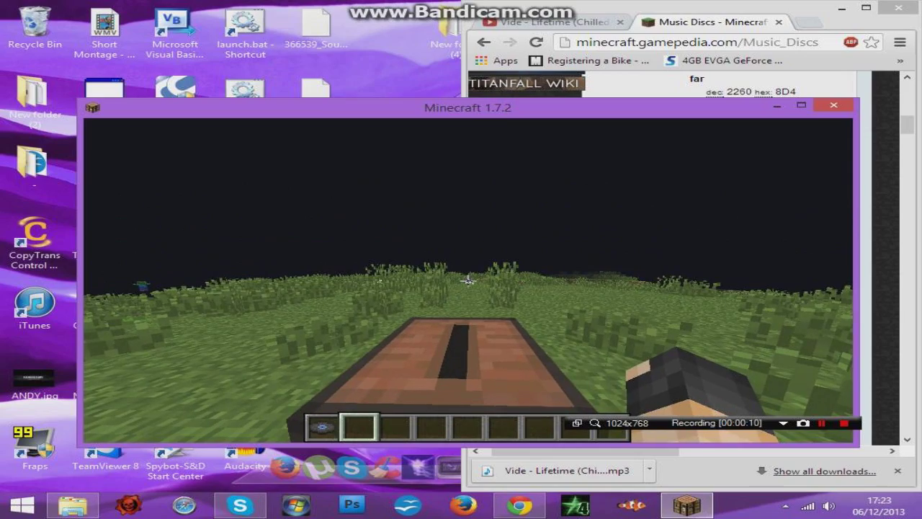
key(s)
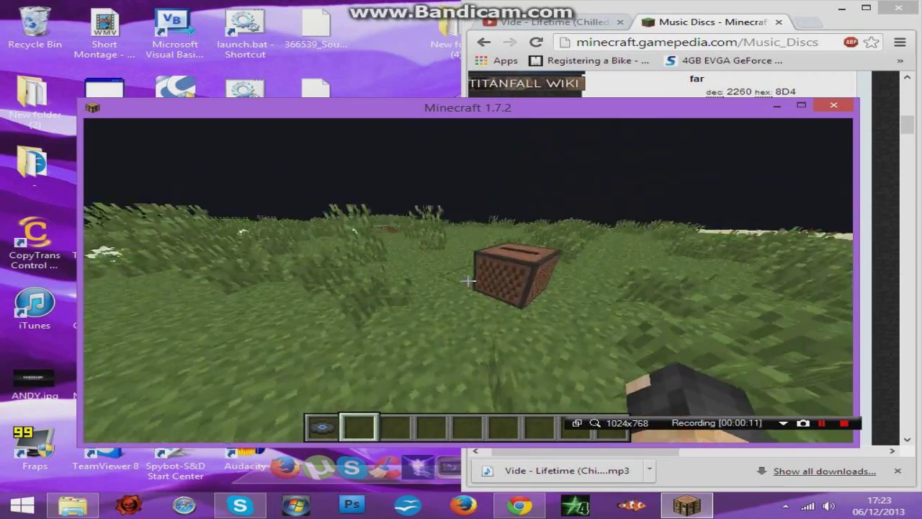
key(s)
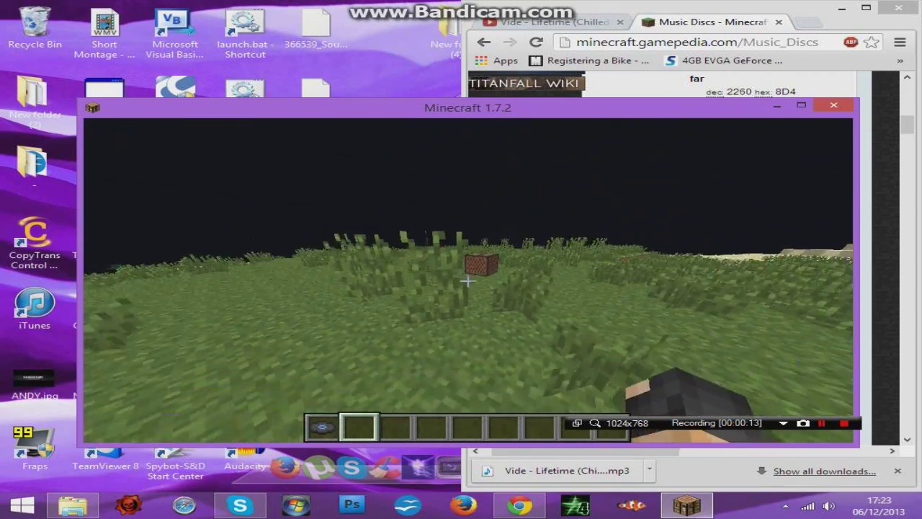
key(s)
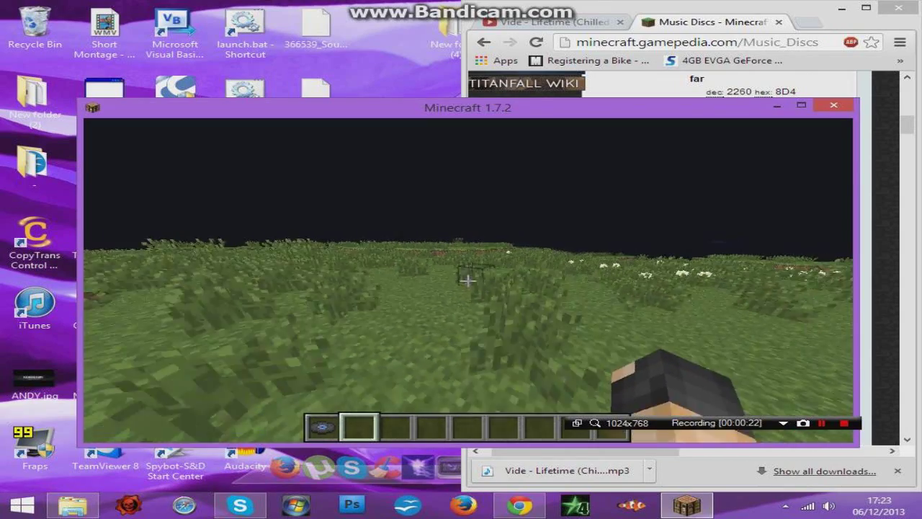
Move away from the jukebox, fly up to view it from above, and return to it.
key(s)
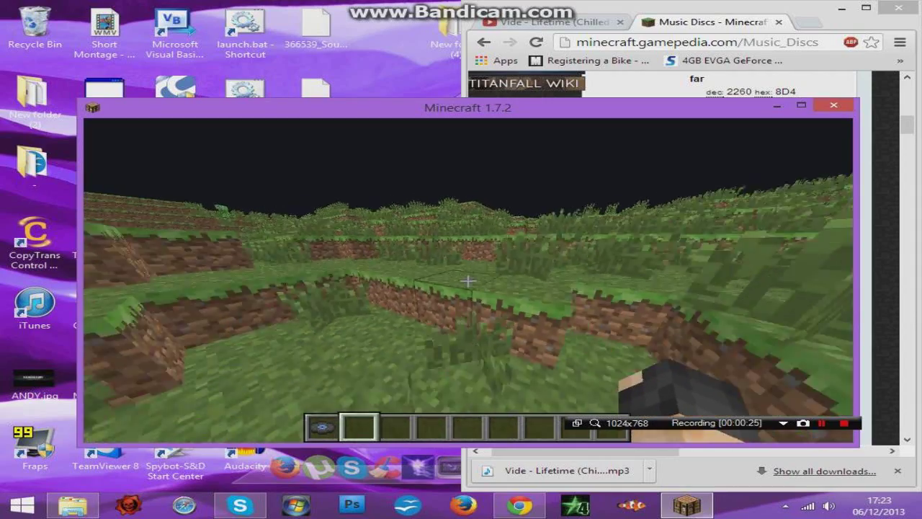
key(space)
key(space)
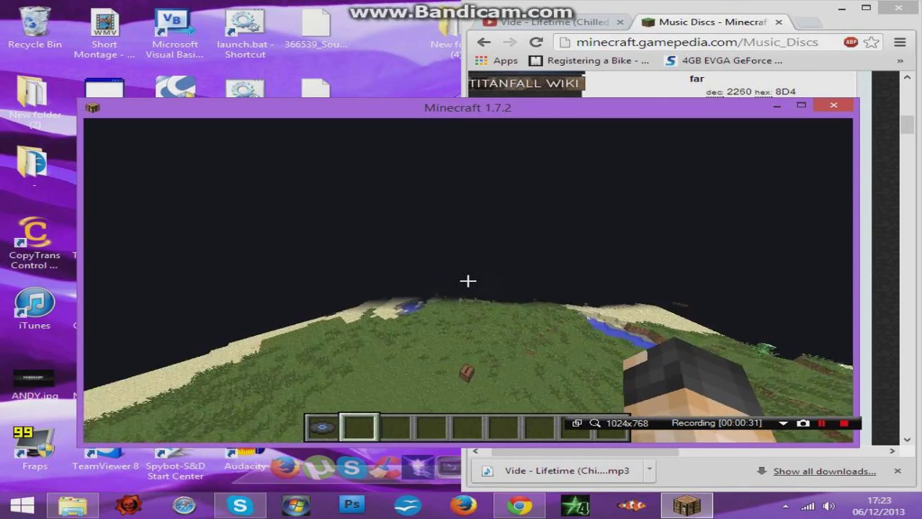
mouse_move(468, 281)
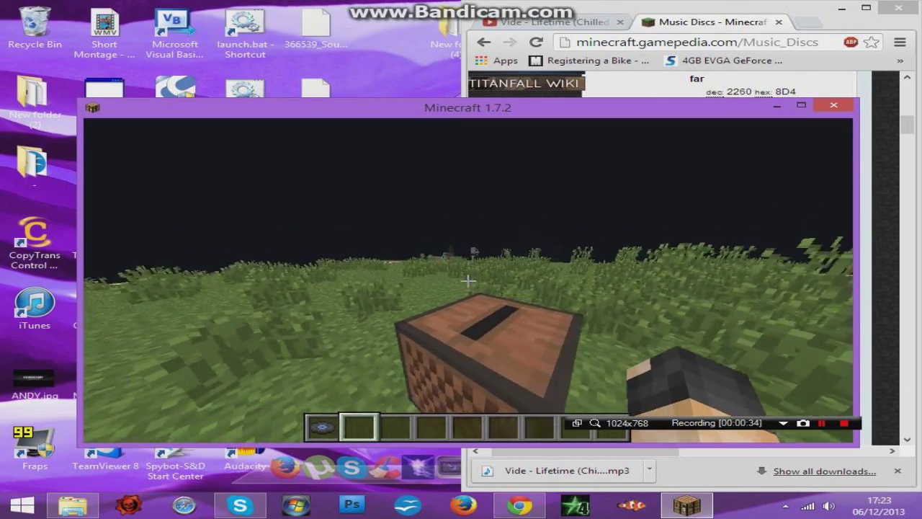
View the player character in front-facing third person with an empty hand, and return to the jukebox in first person.
key(6)
key(F5)
key(F5)
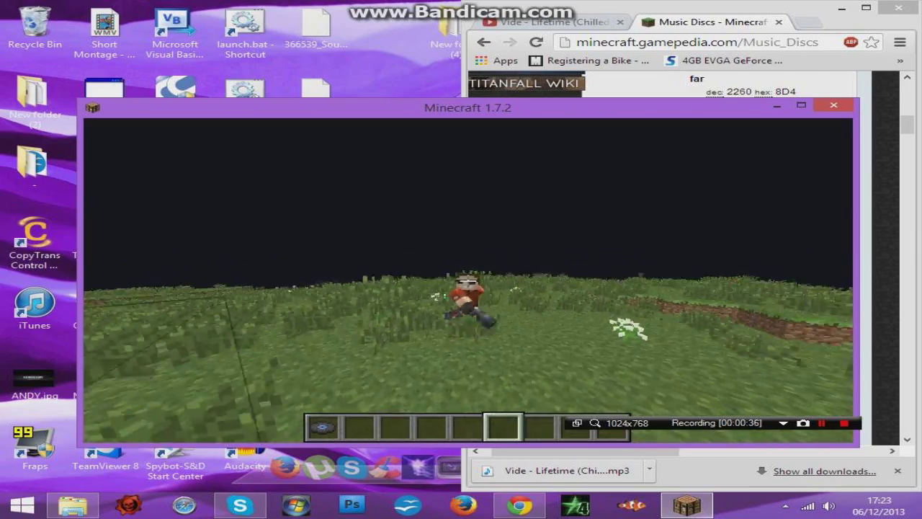
key(w)
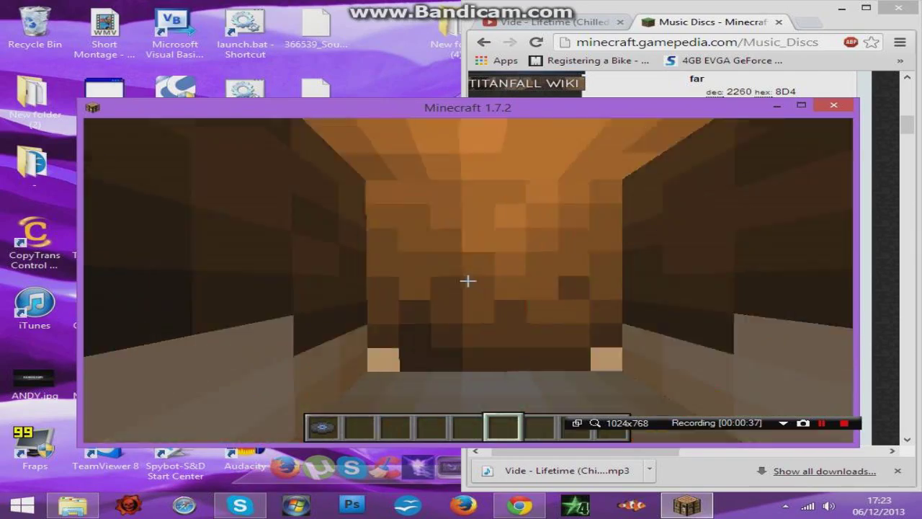
key(w)
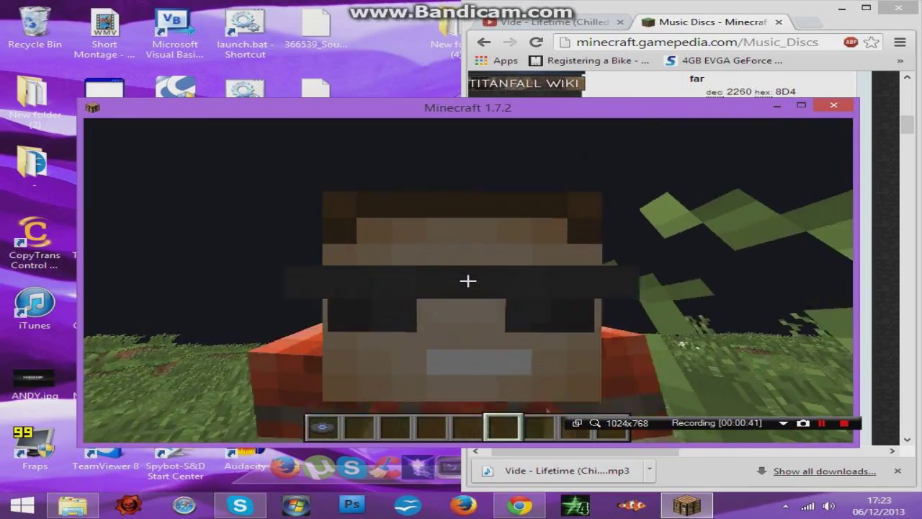
key(F5)
key(w)
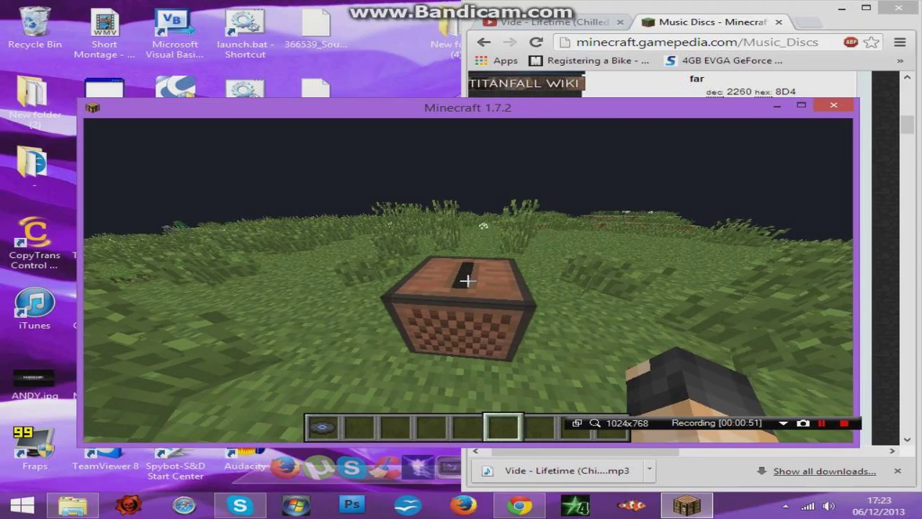
Eject the music disc from the jukebox, pick it up, and switch to the empty third hotbar slot.
right_click(468, 281)
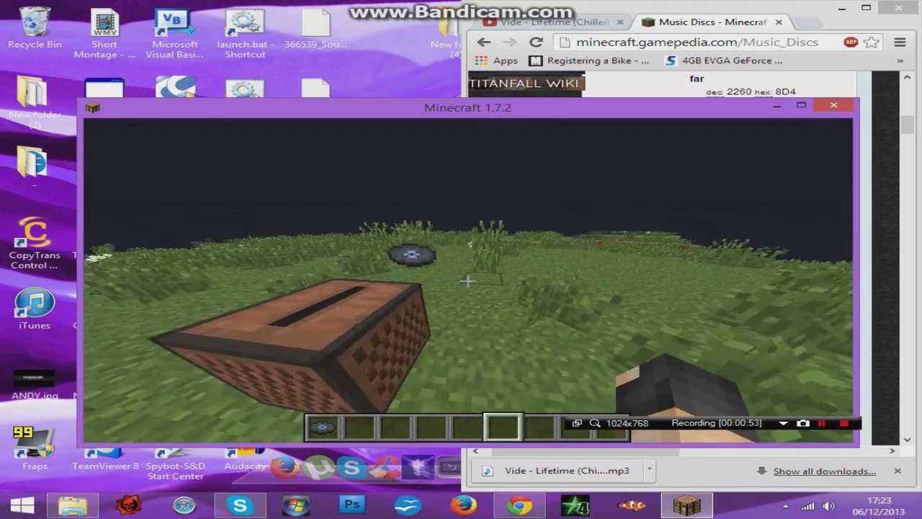
key(2)
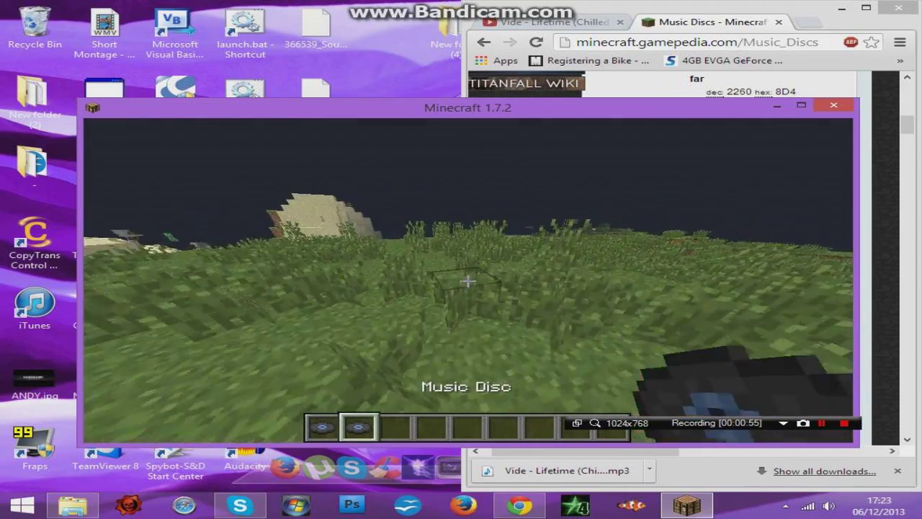
key(3)
key(w)
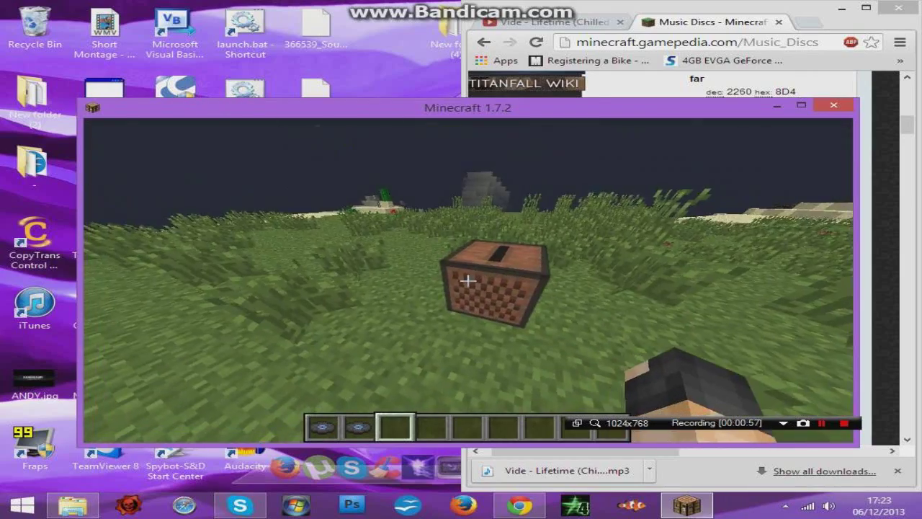
Remove the duplicate music disc from the hotbar, play the remaining disc in the jukebox, and switch to the empty second slot.
key(2)
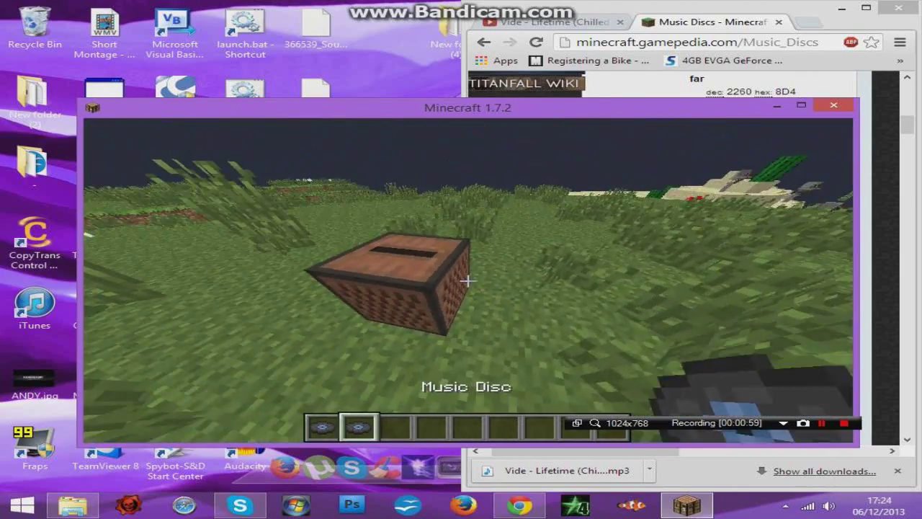
key(e)
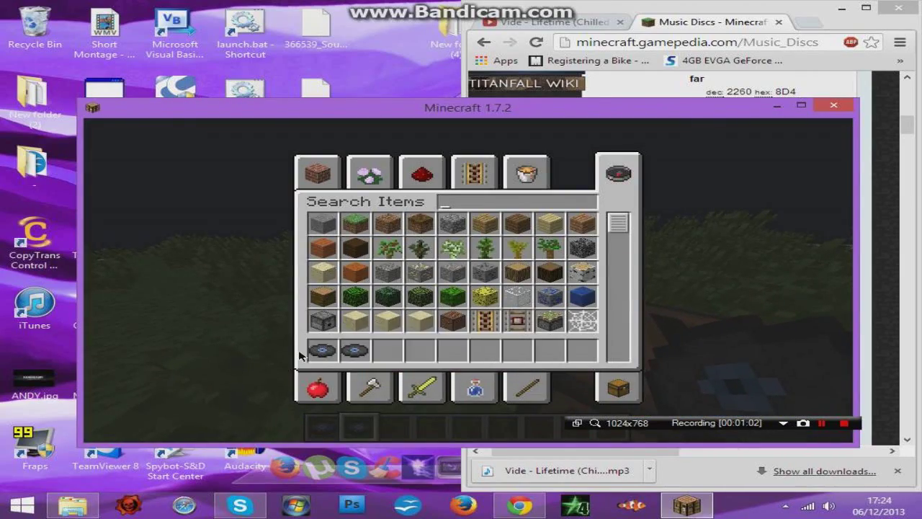
key(e)
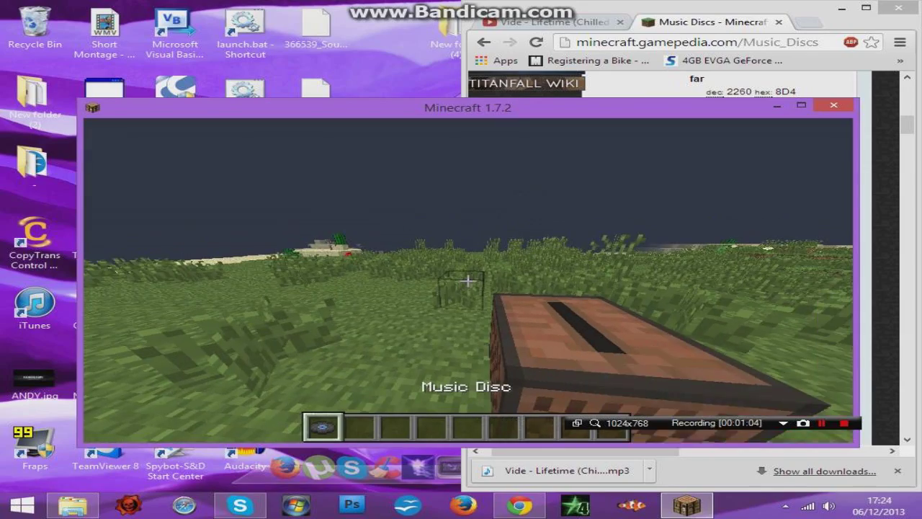
key(2)
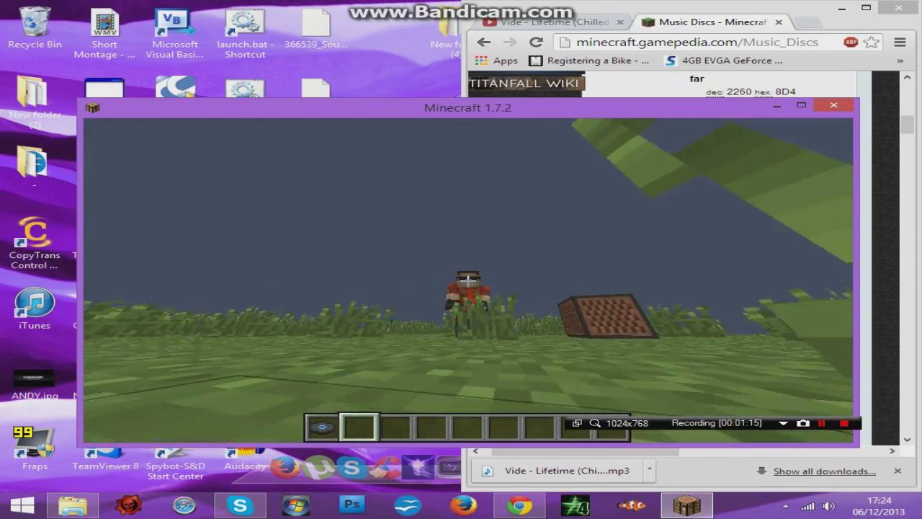
key(F5)
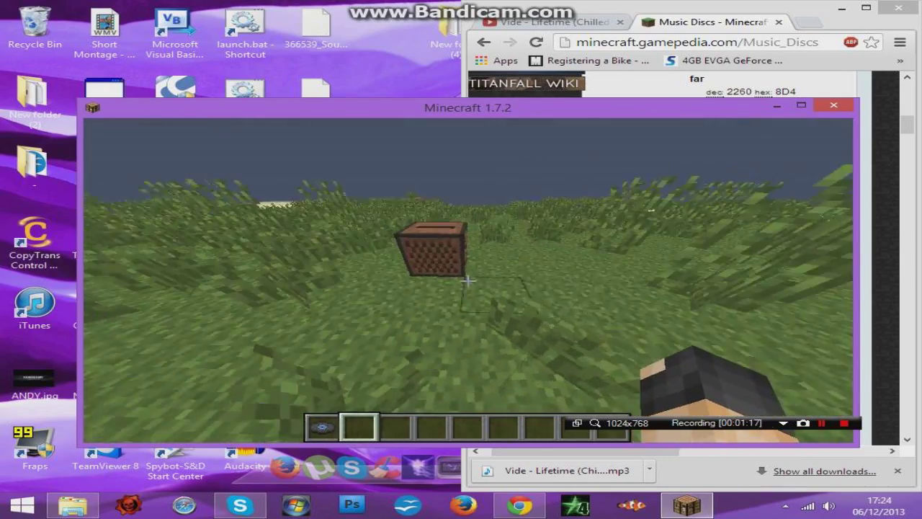
text(ese)
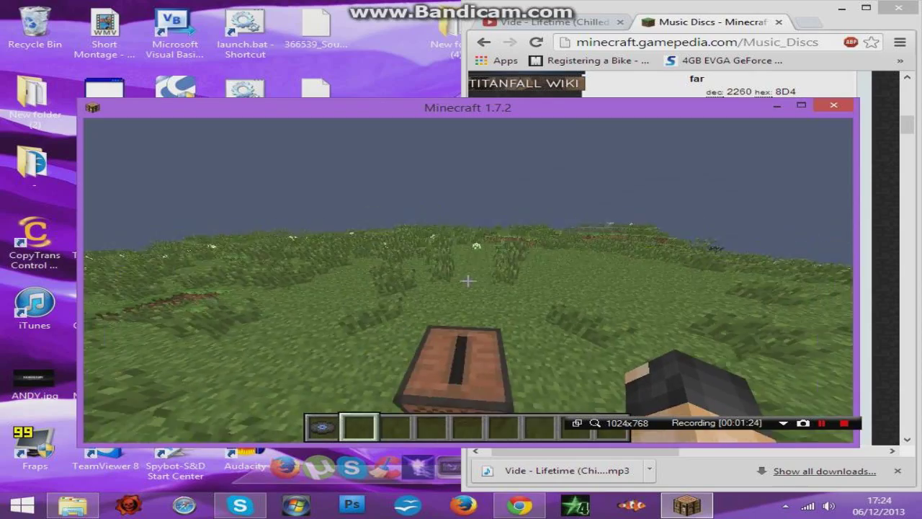
scroll(468, 281, up, 1)
scroll(467, 281, down, 1)
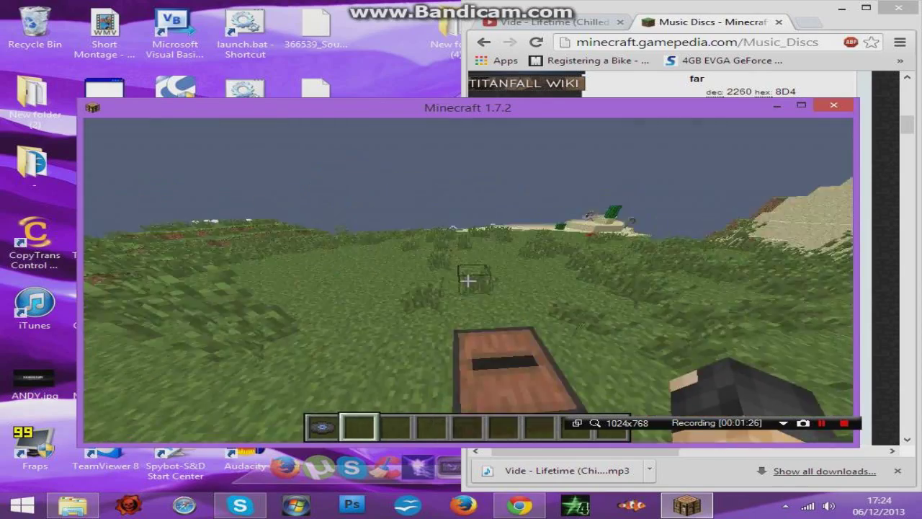
key(w)
scroll(467, 281, up, 1)
scroll(468, 281, down, 1)
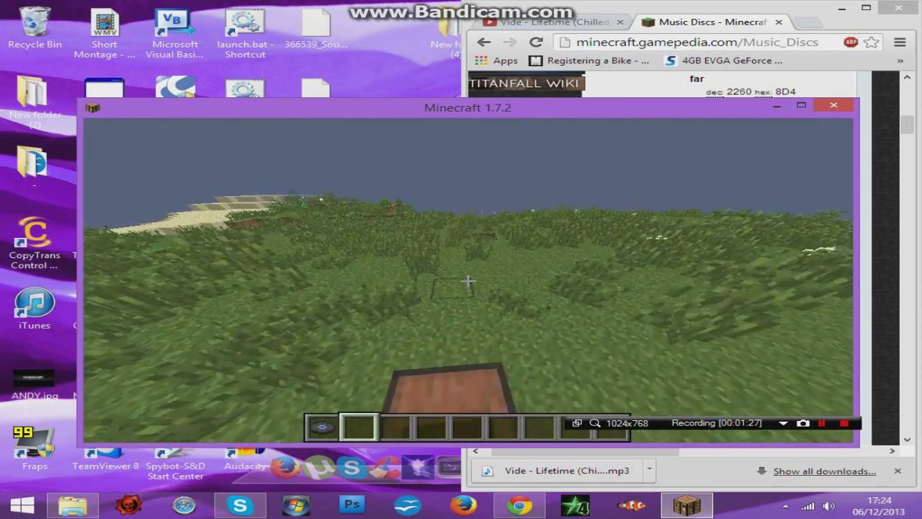
scroll(467, 281, up, 1)
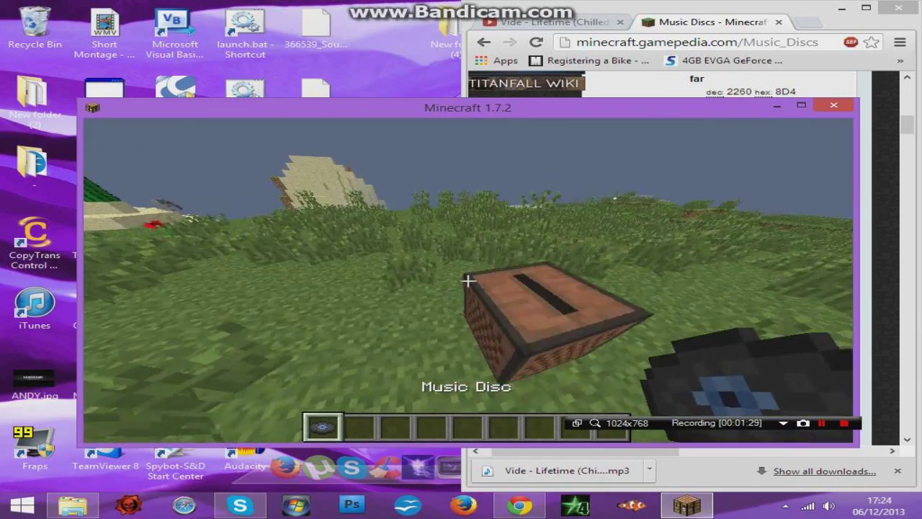
scroll(467, 280, down, 1)
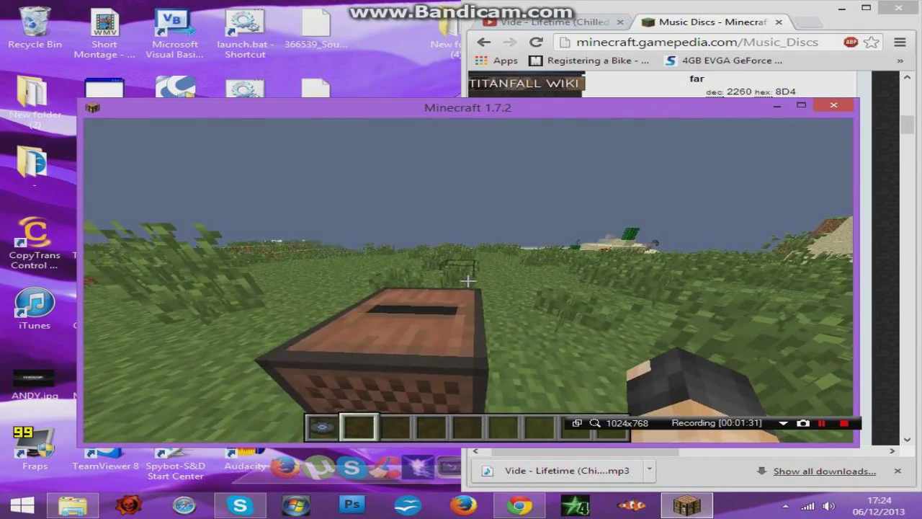
key(F5)
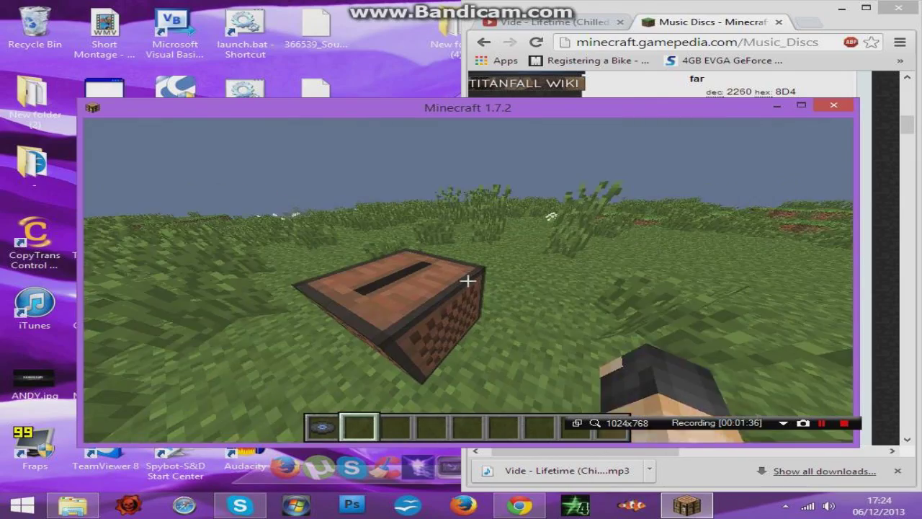
Eject the music disc from the jukebox, collect it, and walk on with the empty third hotbar slot selected.
key(1)
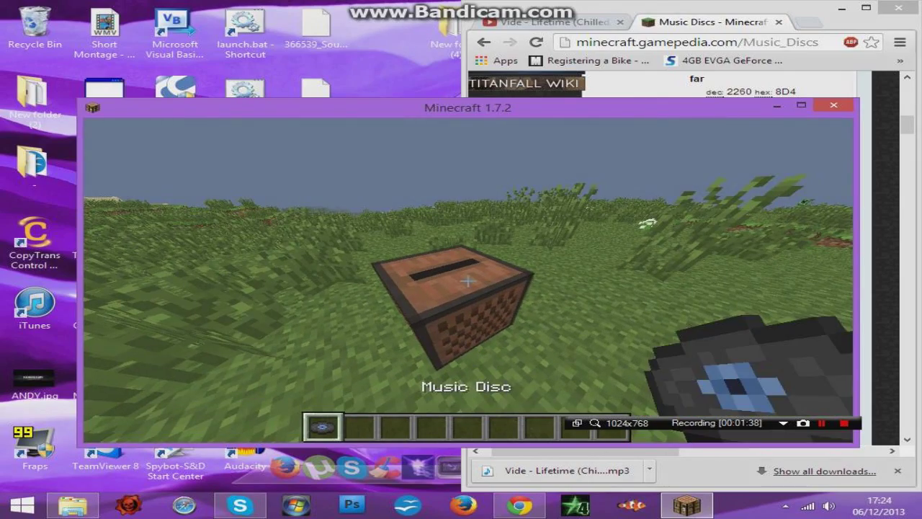
right_click(467, 281)
key(w)
scroll(467, 281, down, 1)
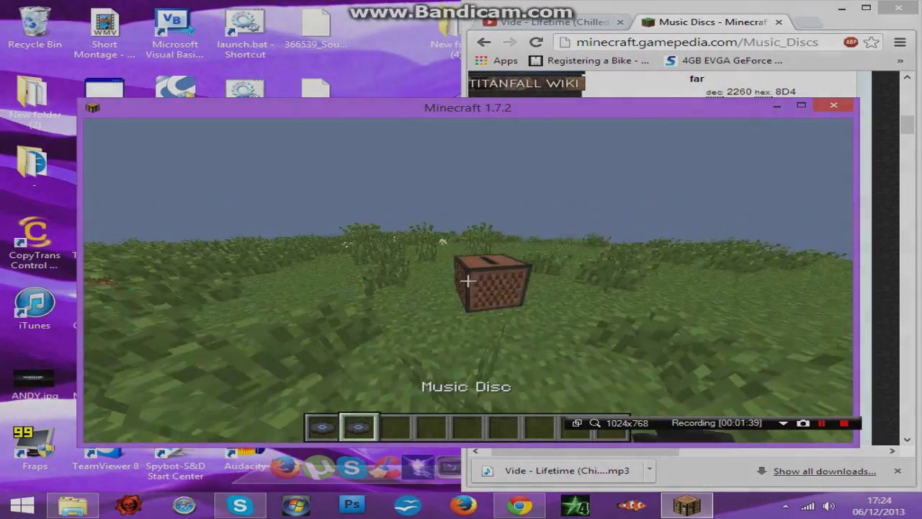
key(w)
key(3)
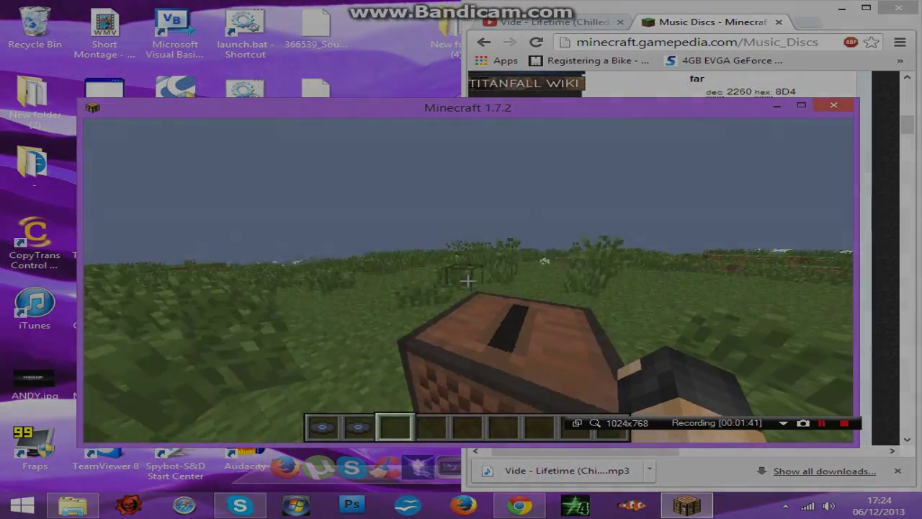
key(w)
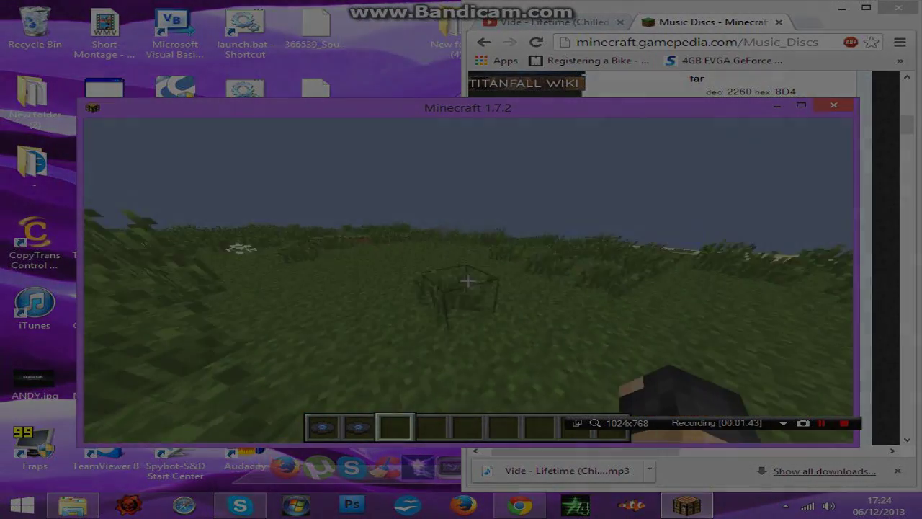